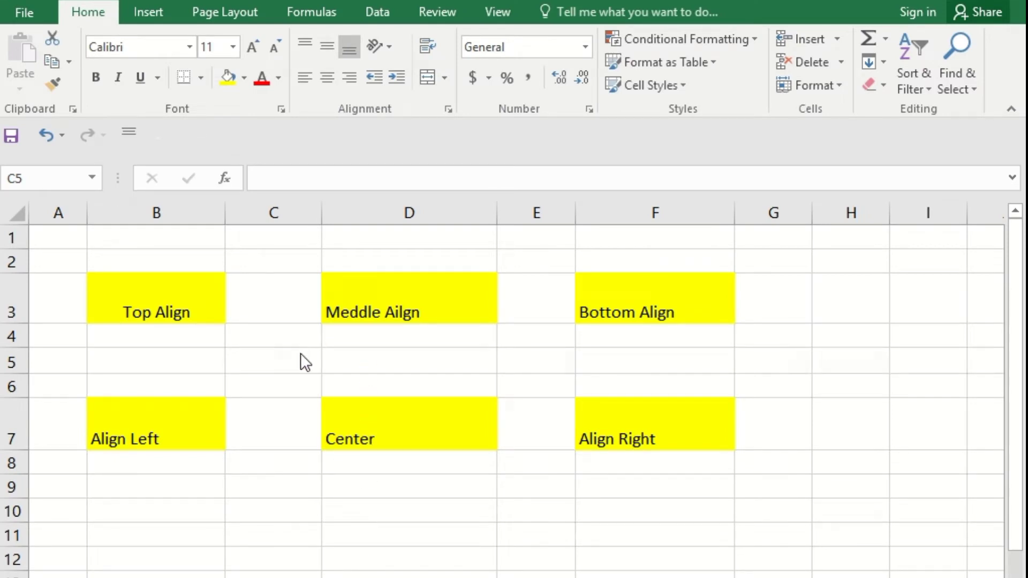
Top-align the Top Align text in B3
{"action": "left_click", "coordinate": [301, 355]}
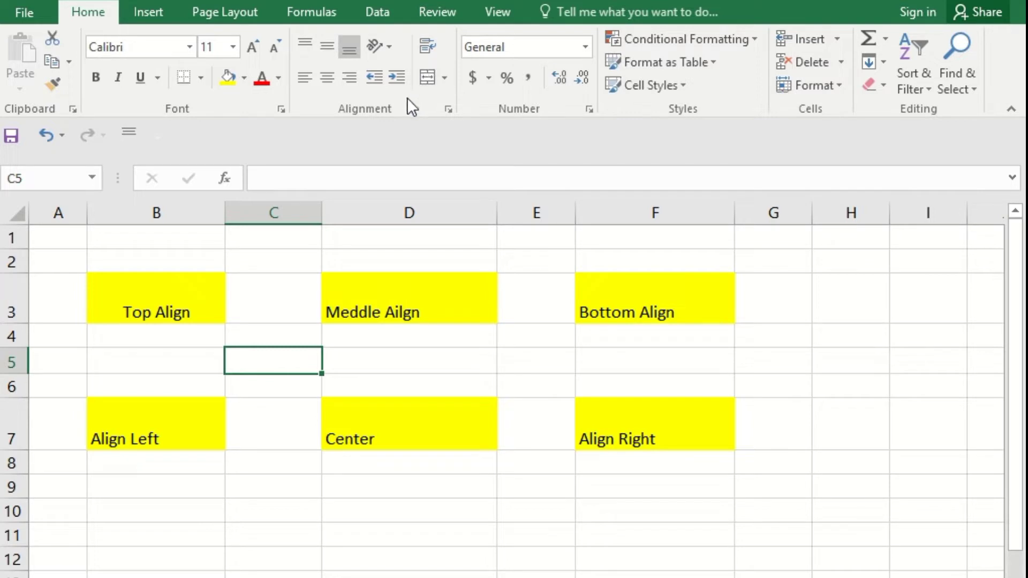
{"action": "left_click", "coordinate": [166, 311]}
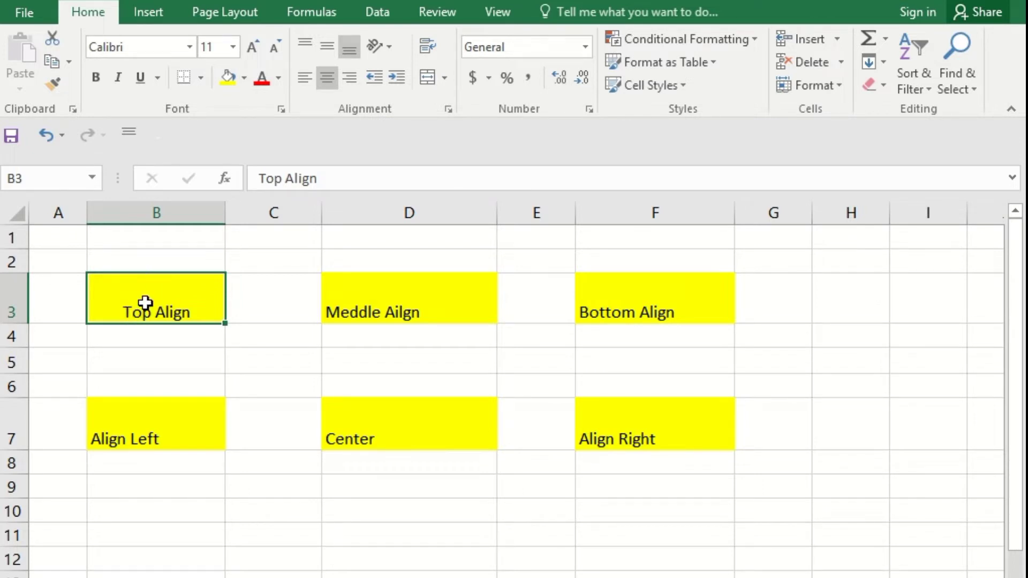
{"action": "left_click", "coordinate": [301, 47]}
Enter 1234 in C3, top-align it as a test, then undo the change
{"action": "left_click", "coordinate": [272, 294]}
{"action": "type", "text": "12"}
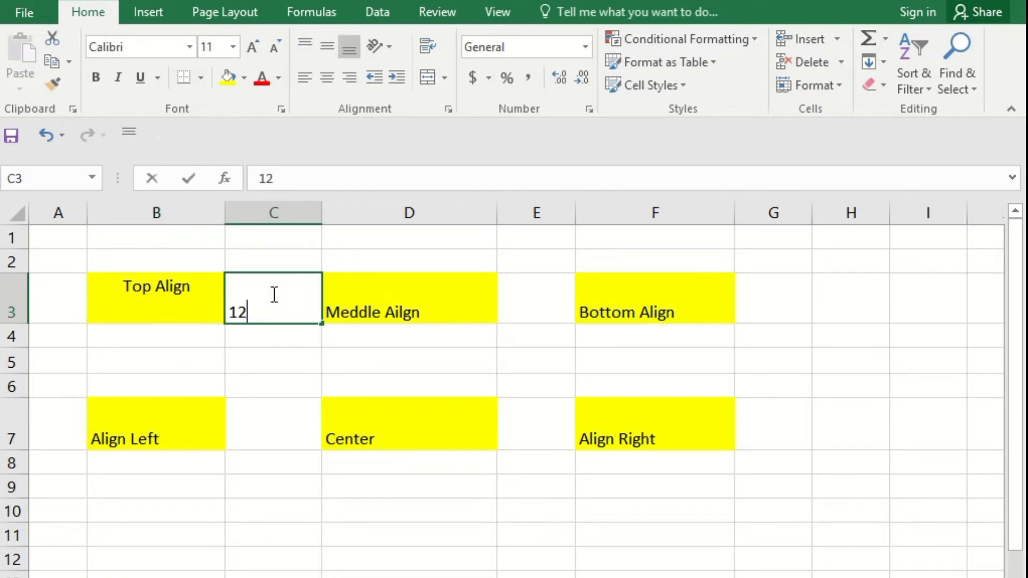
{"action": "type", "text": "34"}
{"action": "key", "text": "Return"}
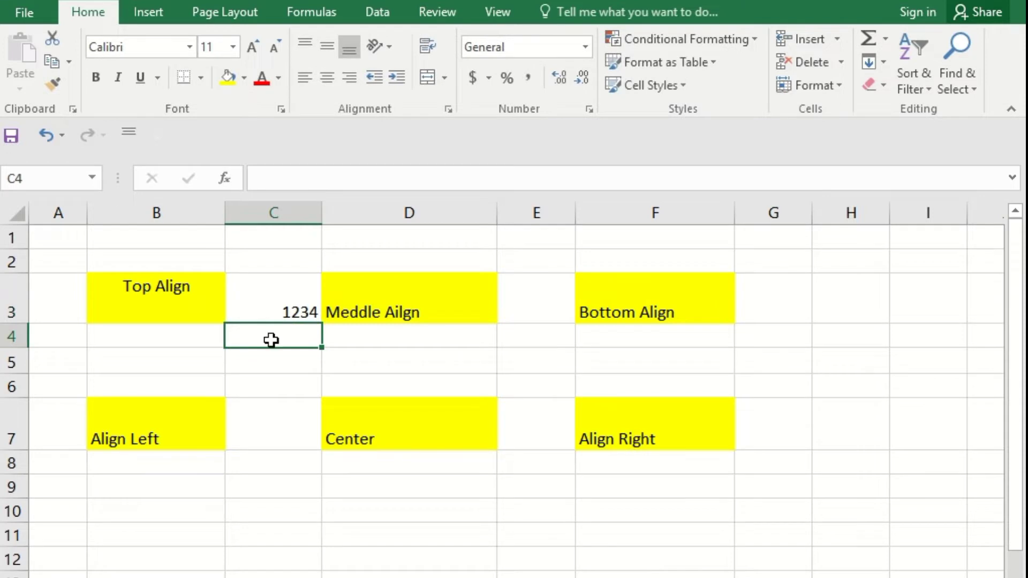
{"action": "left_click", "coordinate": [281, 394]}
{"action": "left_click", "coordinate": [276, 301]}
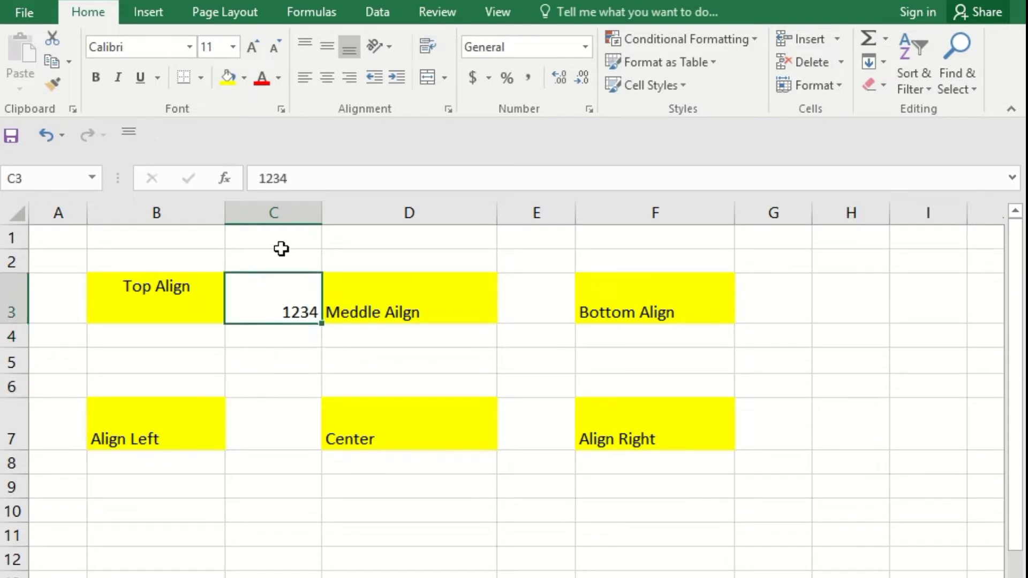
{"action": "left_click", "coordinate": [308, 43]}
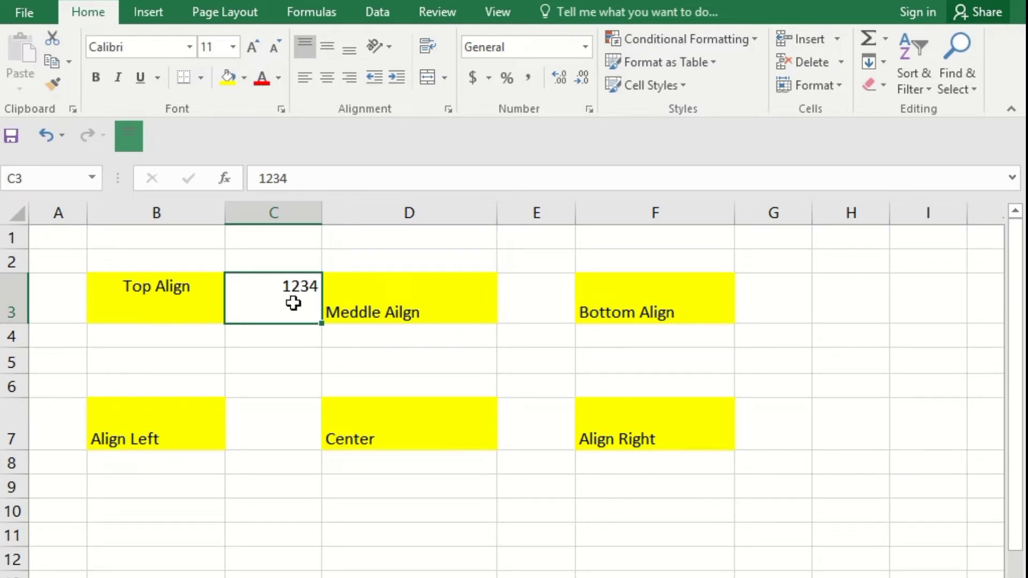
{"action": "key", "text": "ctrl+z"}
{"action": "key", "text": "ctrl+z"}
Vertically center the Meddle Ailgn text in D3
{"action": "left_click", "coordinate": [388, 303]}
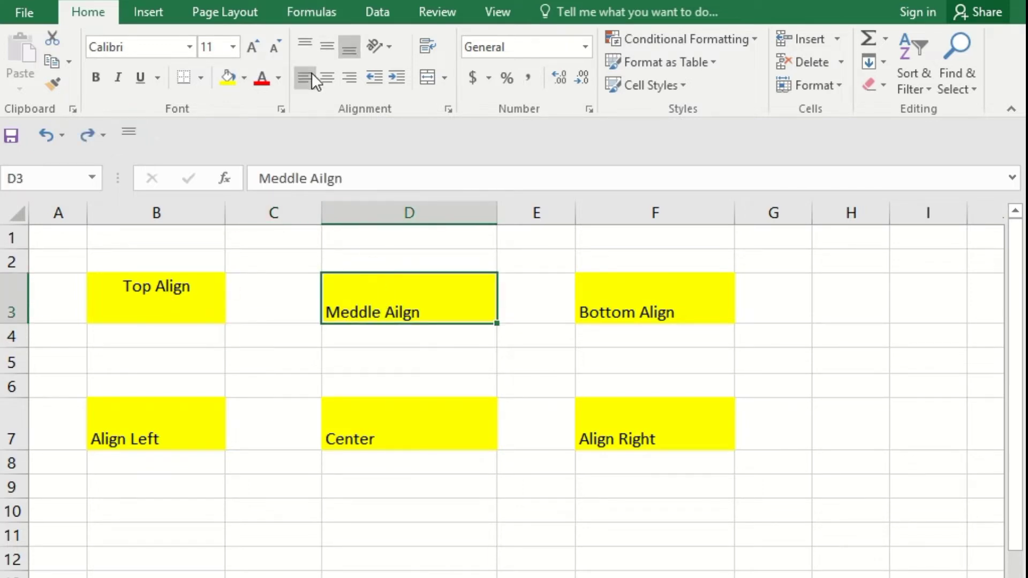
{"action": "left_click", "coordinate": [329, 36]}
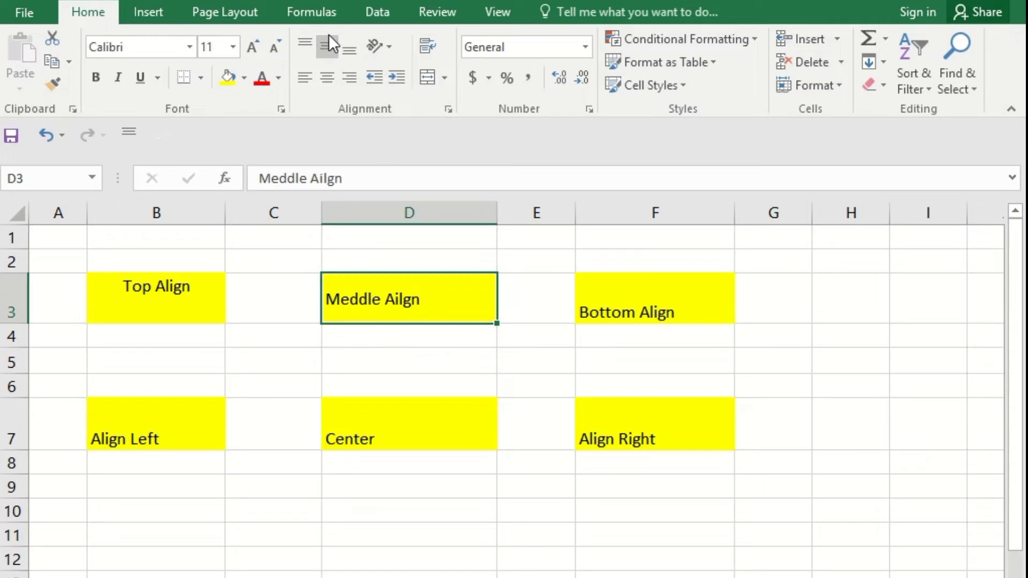
{"action": "left_click", "coordinate": [222, 412]}
Enter 'akjakj' in B9 and 123 in B10 to compare default left and right alignment
{"action": "left_click", "coordinate": [155, 482]}
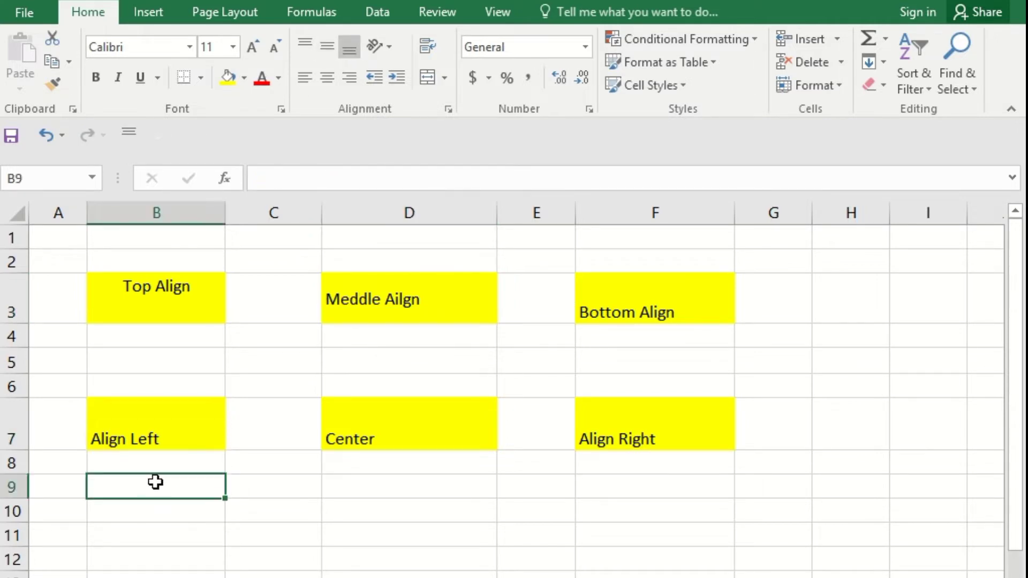
{"action": "type", "text": "akjakj"}
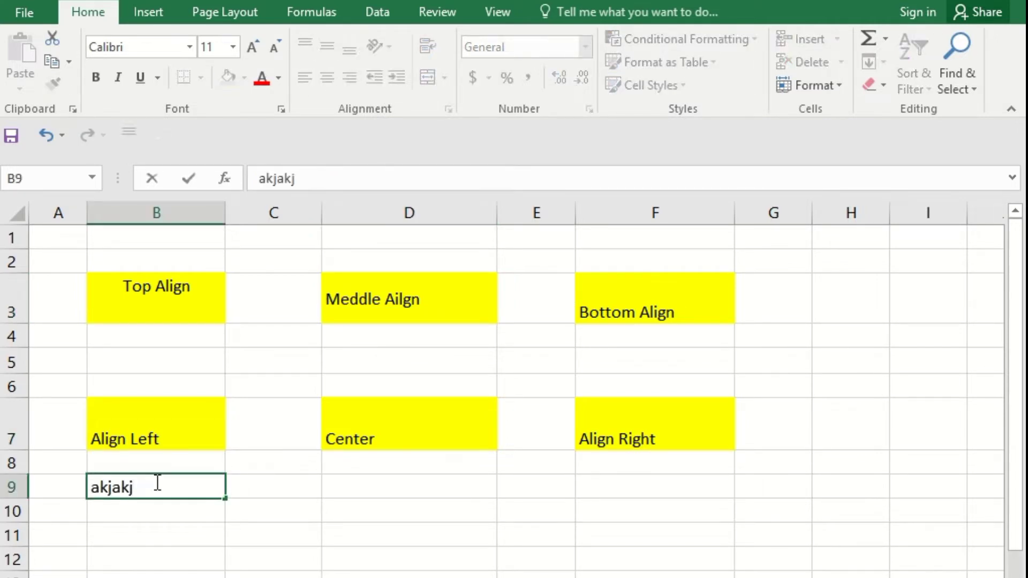
{"action": "key", "text": "Return"}
{"action": "type", "text": "12"}
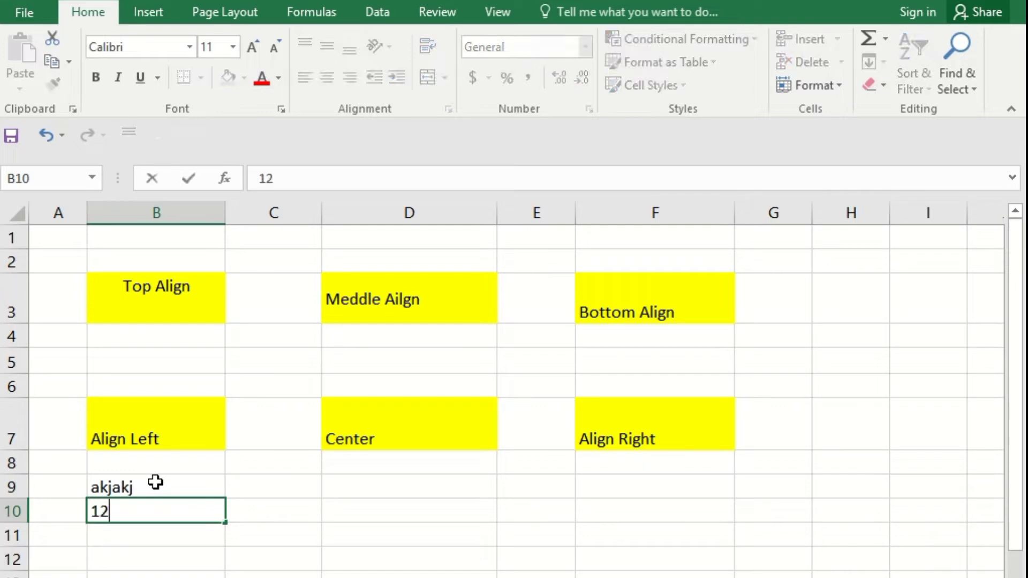
{"action": "type", "text": "3"}
{"action": "key", "text": "Return"}
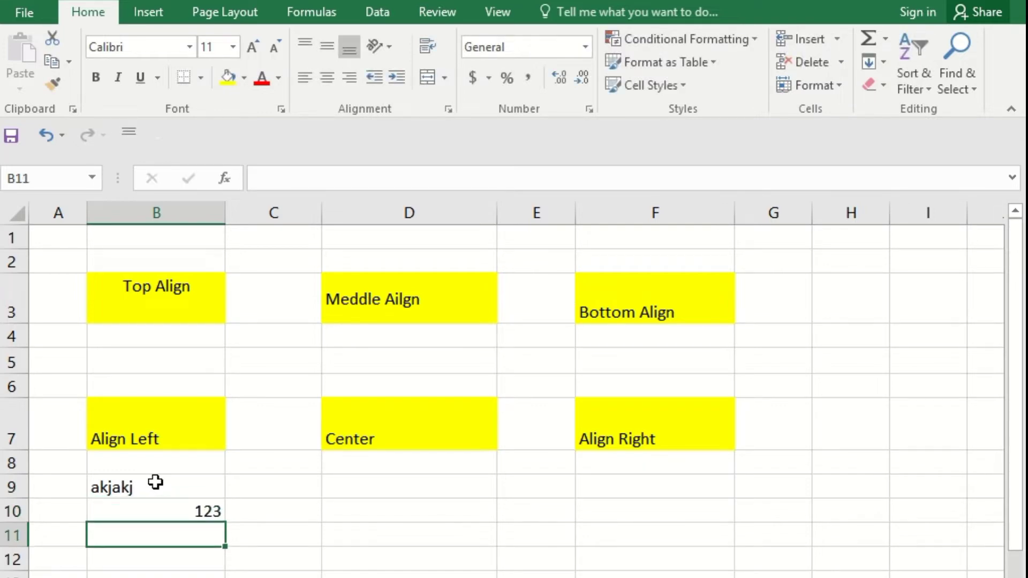
{"action": "left_click", "coordinate": [177, 485]}
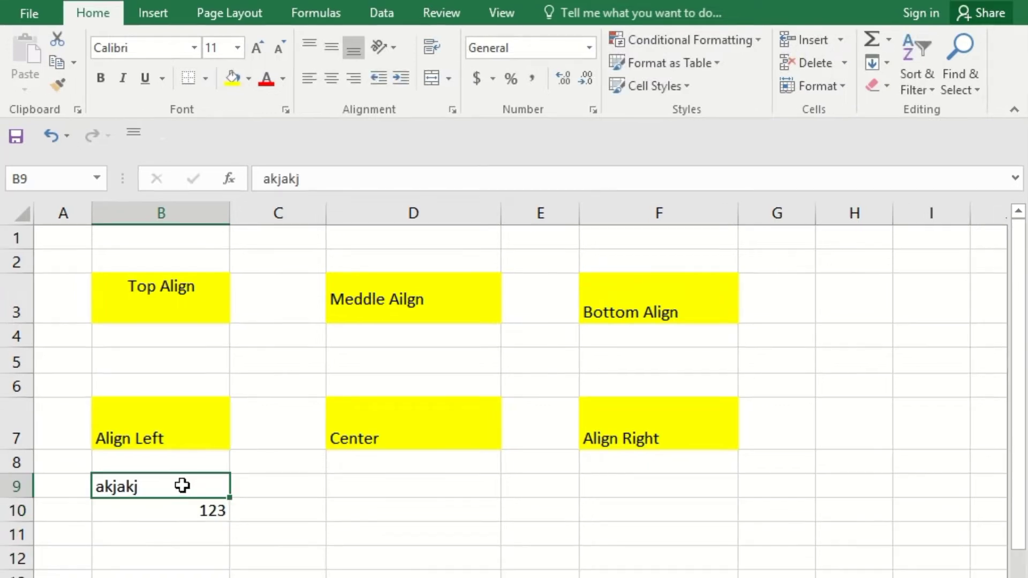
{"action": "left_click", "coordinate": [178, 506]}
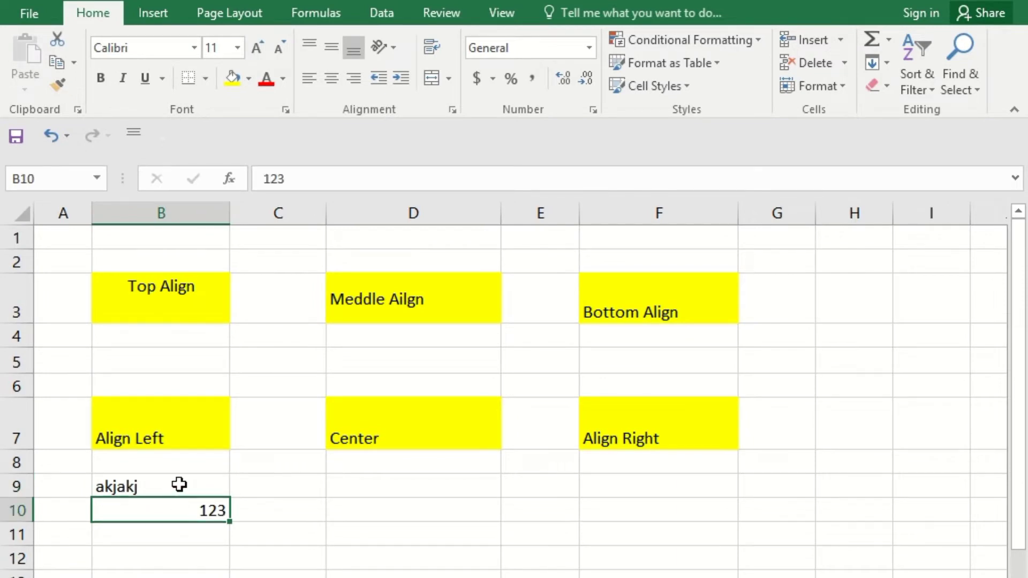
{"action": "left_click", "coordinate": [178, 486]}
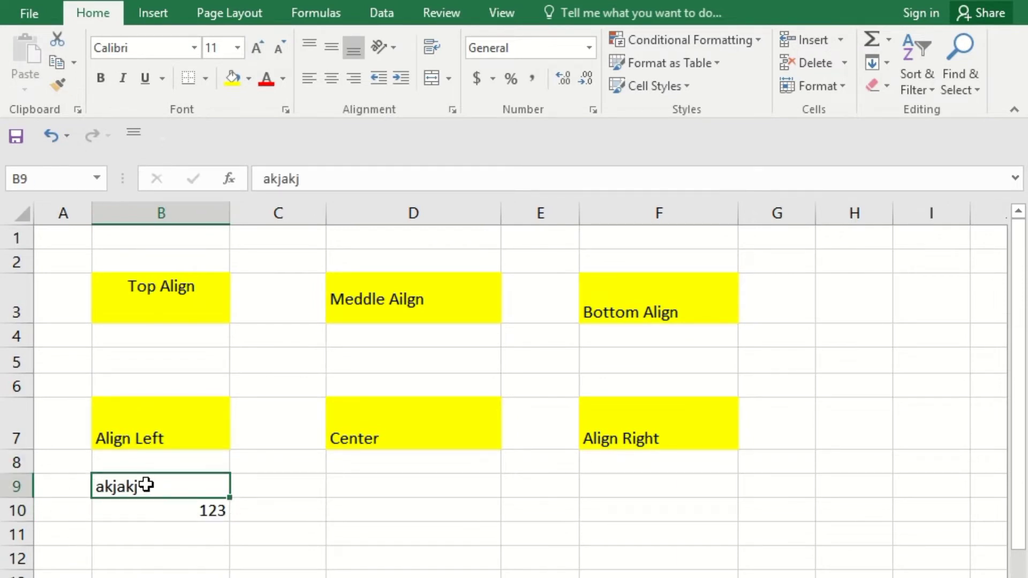
{"action": "left_click", "coordinate": [201, 509]}
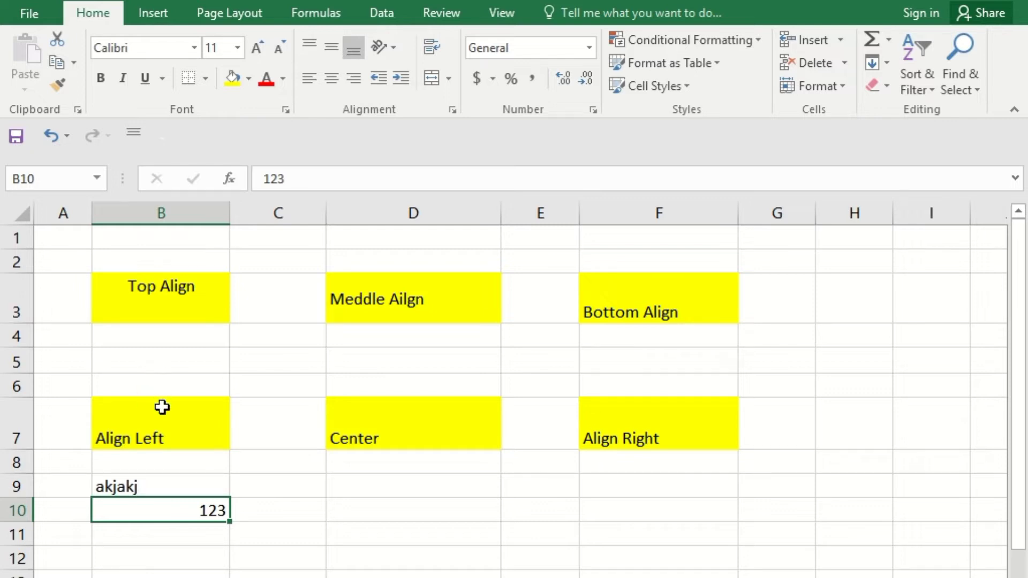
Center the Center text horizontally in D7, leaving Align Left in B7 left-aligned
{"action": "left_click", "coordinate": [158, 423]}
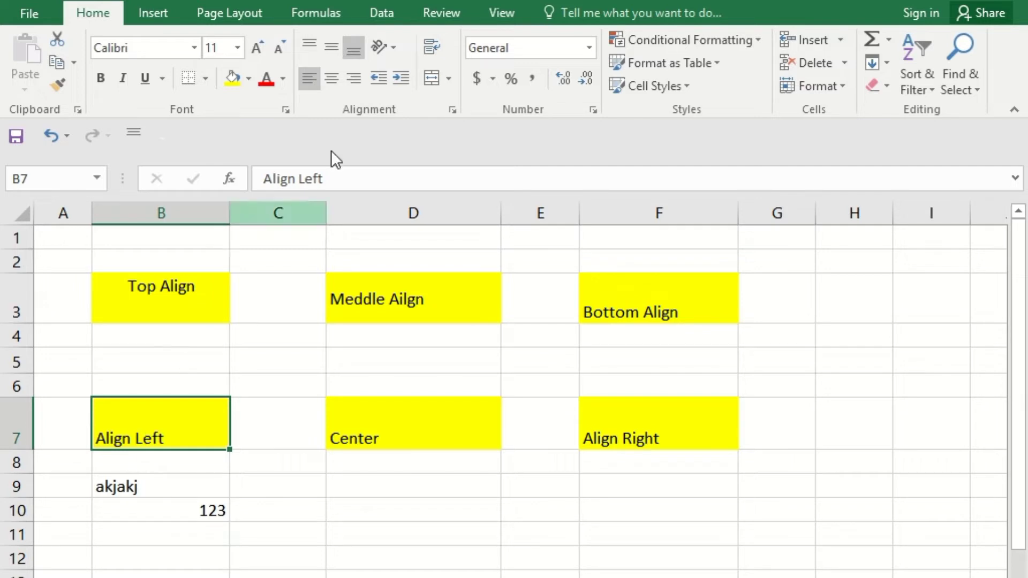
{"action": "left_click", "coordinate": [330, 80]}
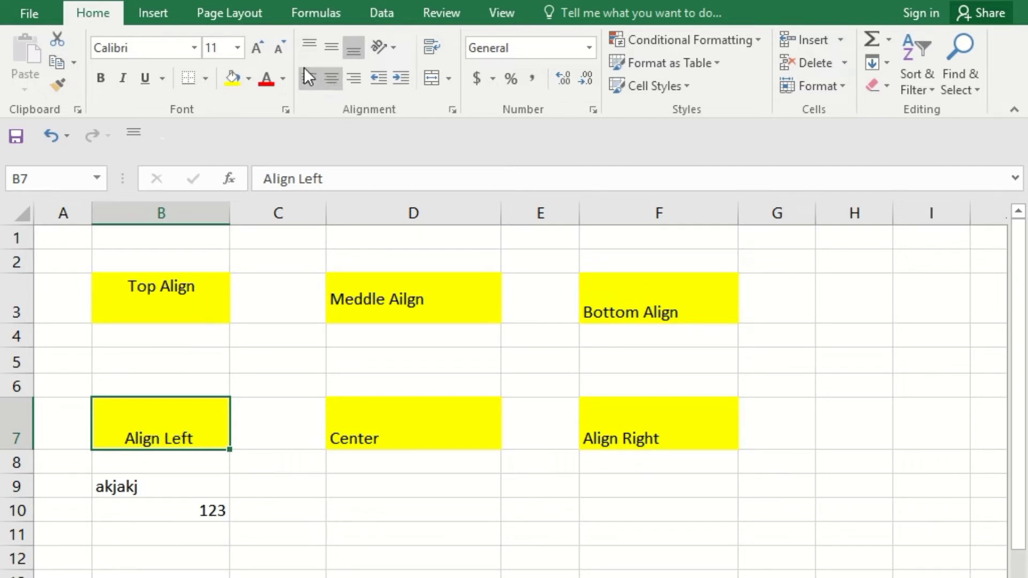
{"action": "left_click", "coordinate": [306, 71]}
{"action": "left_click", "coordinate": [379, 423]}
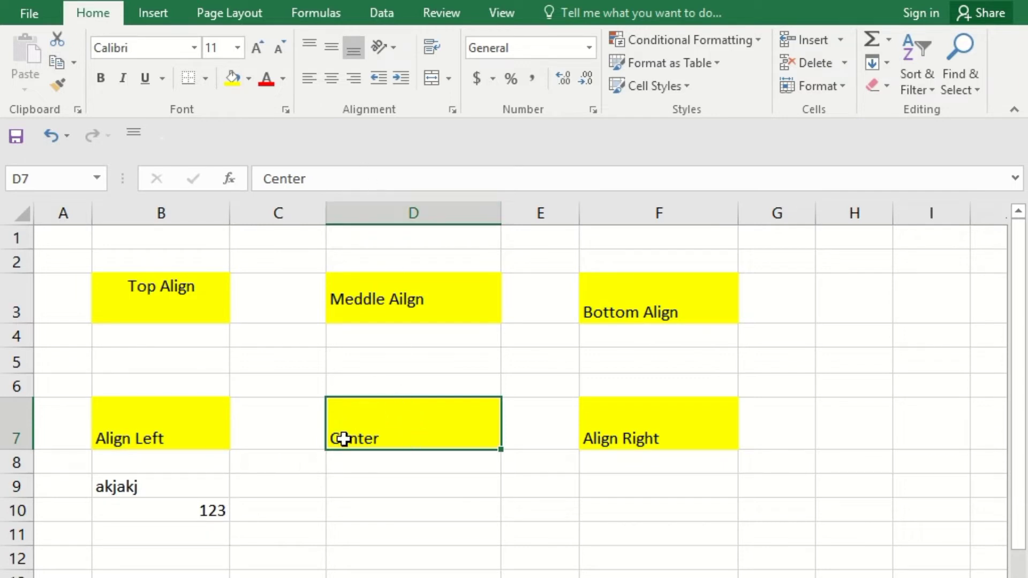
{"action": "left_click", "coordinate": [331, 78]}
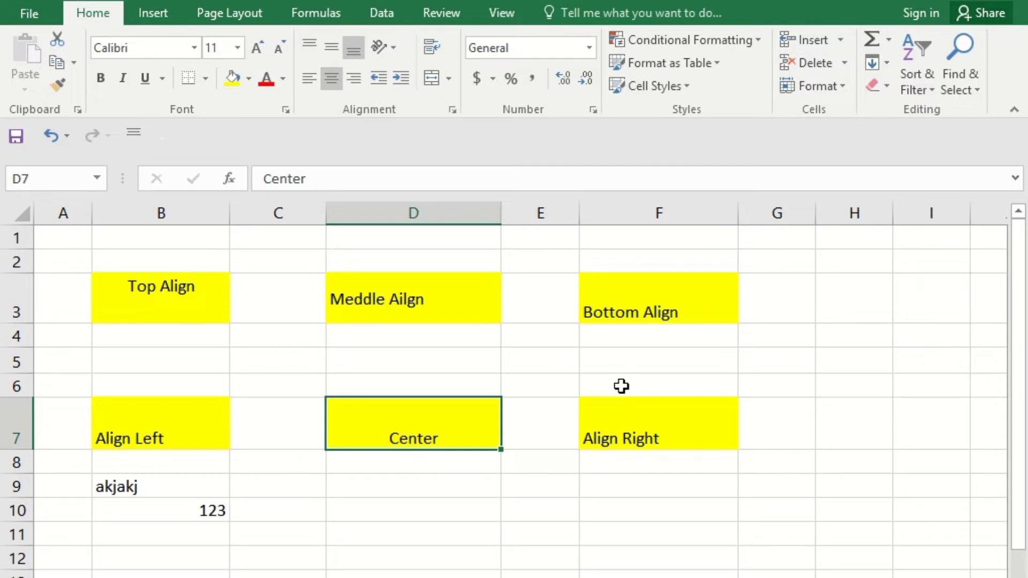
Center Bottom Align horizontally in F3 and right-align Align Right in F7
{"action": "left_click", "coordinate": [625, 307]}
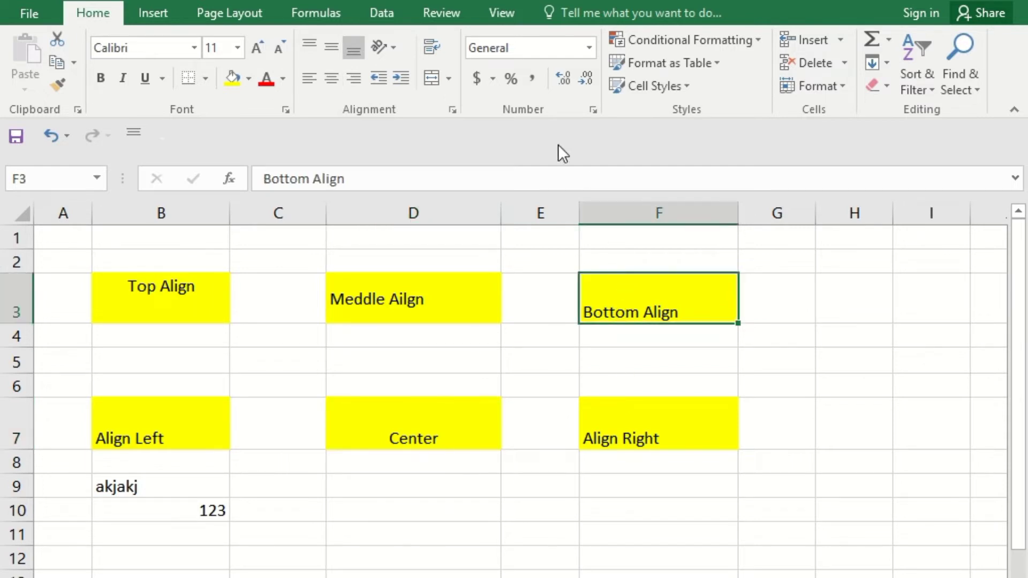
{"action": "left_click", "coordinate": [332, 78]}
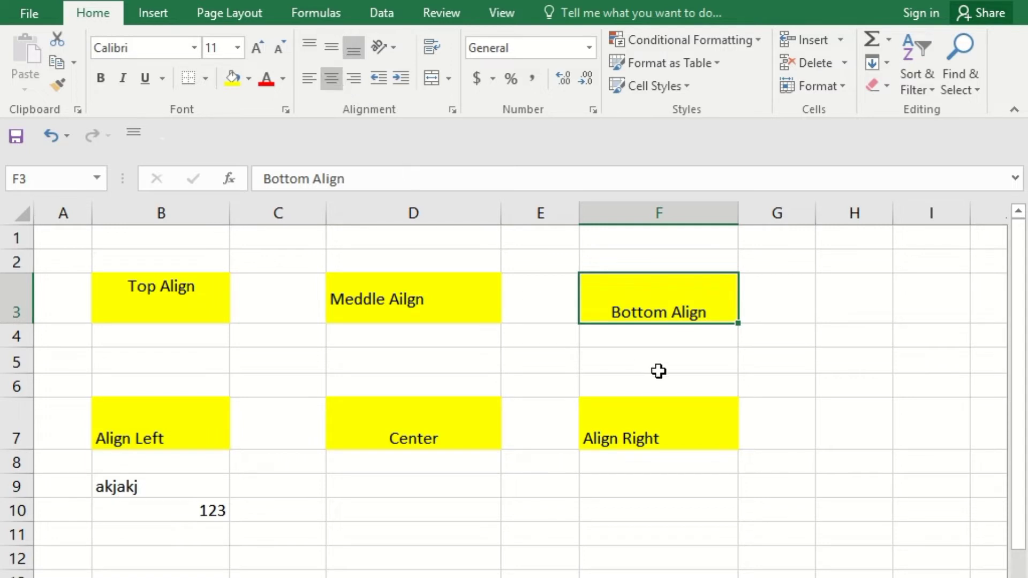
{"action": "left_click", "coordinate": [309, 48]}
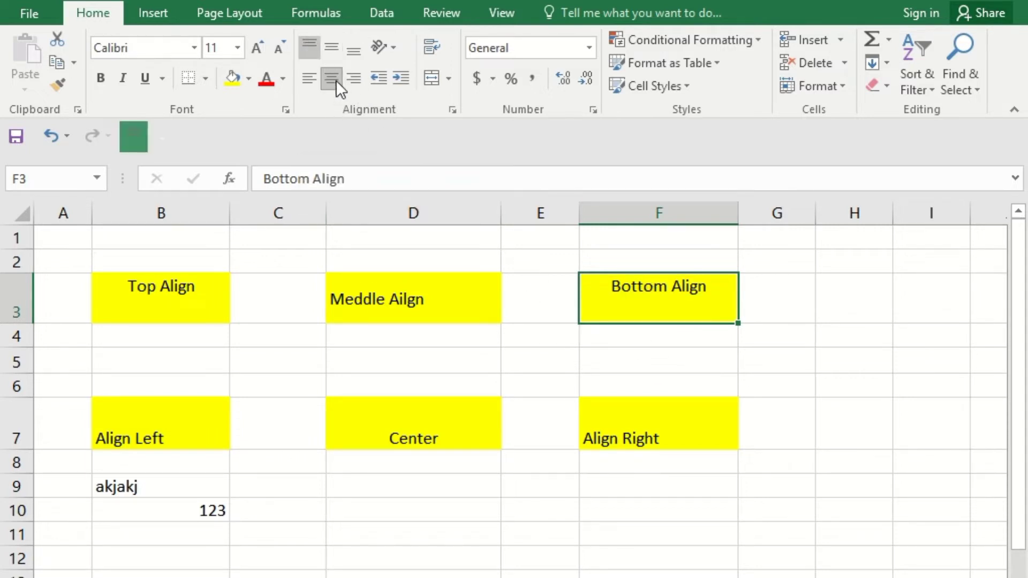
{"action": "left_click", "coordinate": [353, 50]}
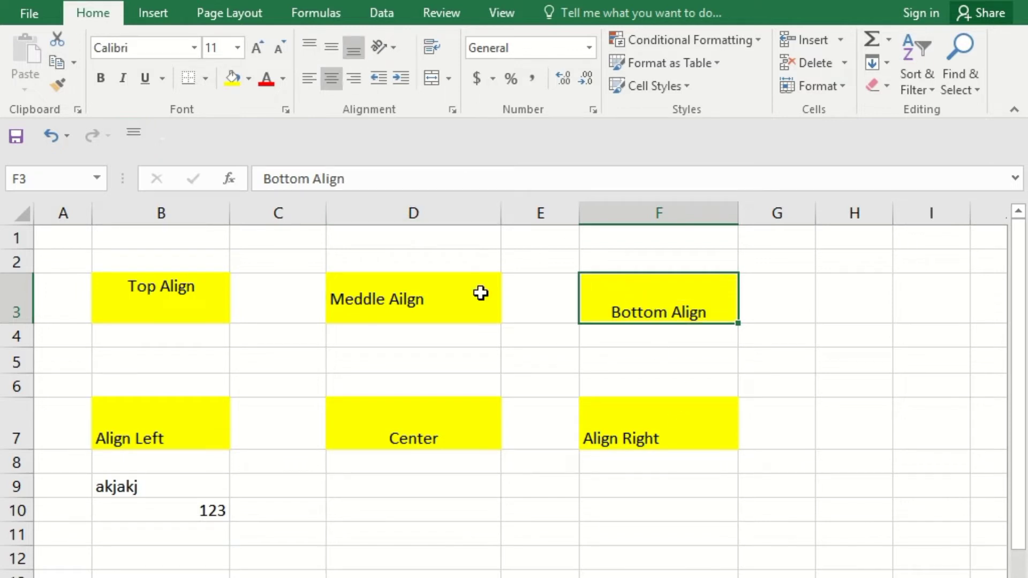
{"action": "left_click", "coordinate": [653, 427]}
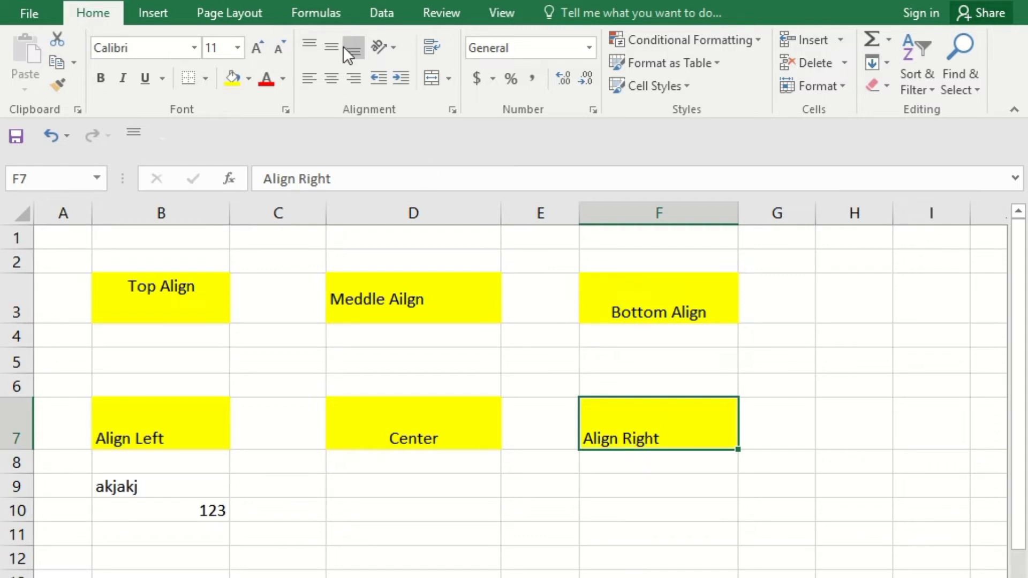
{"action": "left_click", "coordinate": [360, 81]}
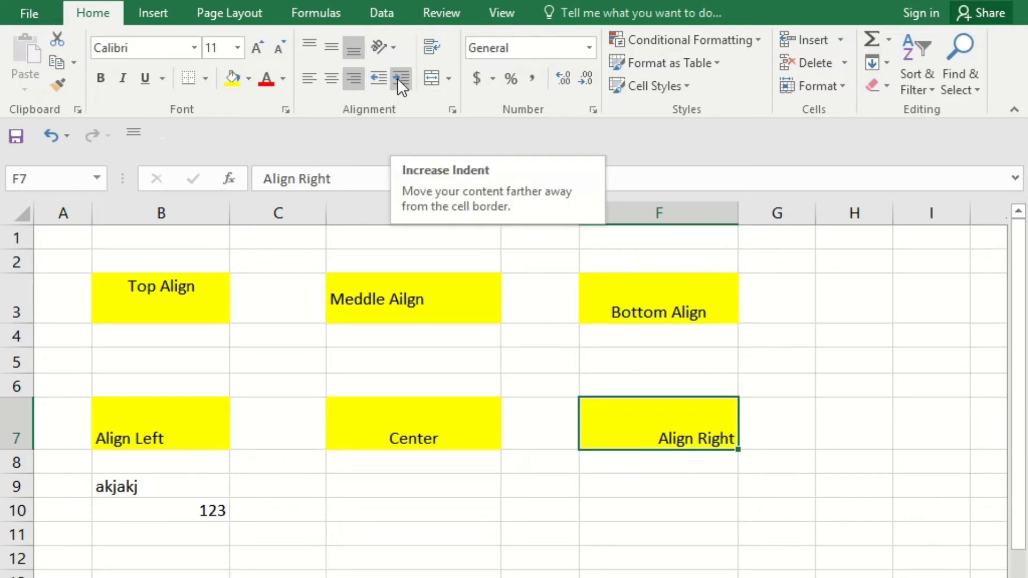
Indent the Meddle Ailgn text in D3 several steps, then remove the indent again
{"action": "left_click", "coordinate": [386, 307]}
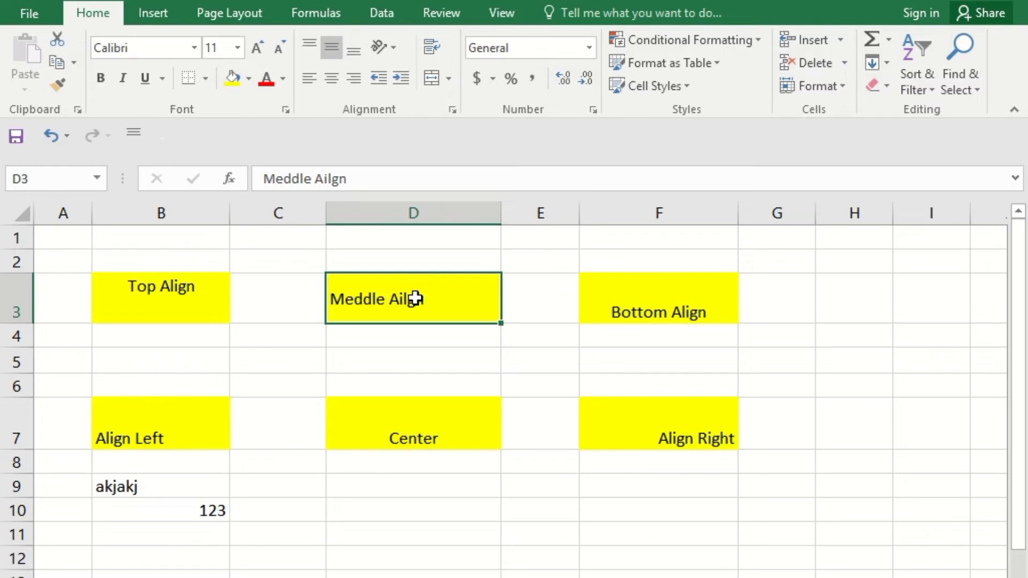
{"action": "left_click", "coordinate": [397, 84]}
{"action": "left_click", "coordinate": [399, 82]}
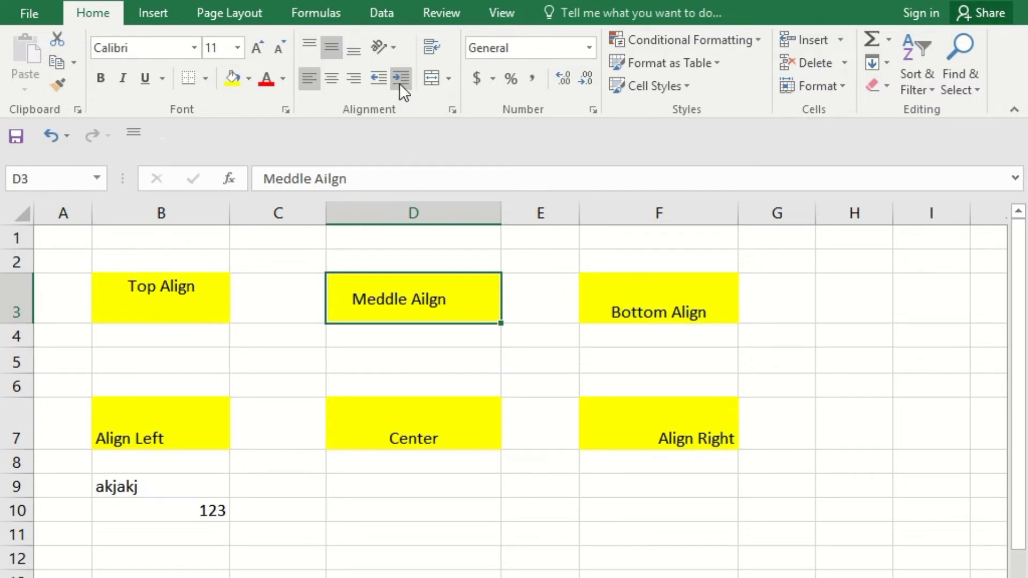
{"action": "left_click", "coordinate": [400, 82]}
{"action": "left_click", "coordinate": [400, 82]}
{"action": "left_click", "coordinate": [400, 82]}
{"action": "left_click", "coordinate": [400, 82]}
{"action": "left_click", "coordinate": [400, 82]}
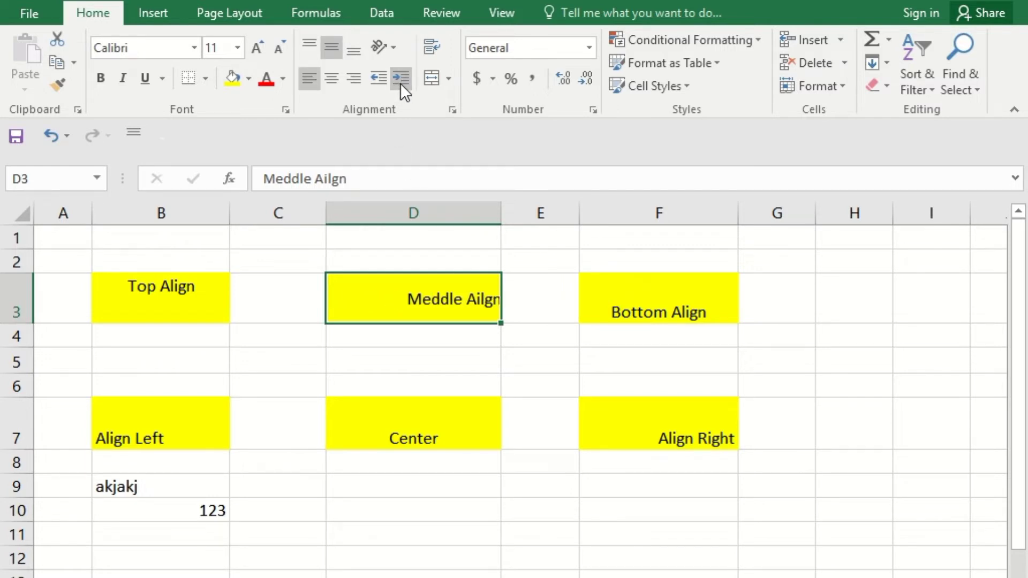
{"action": "left_click", "coordinate": [399, 82]}
{"action": "left_click", "coordinate": [399, 80]}
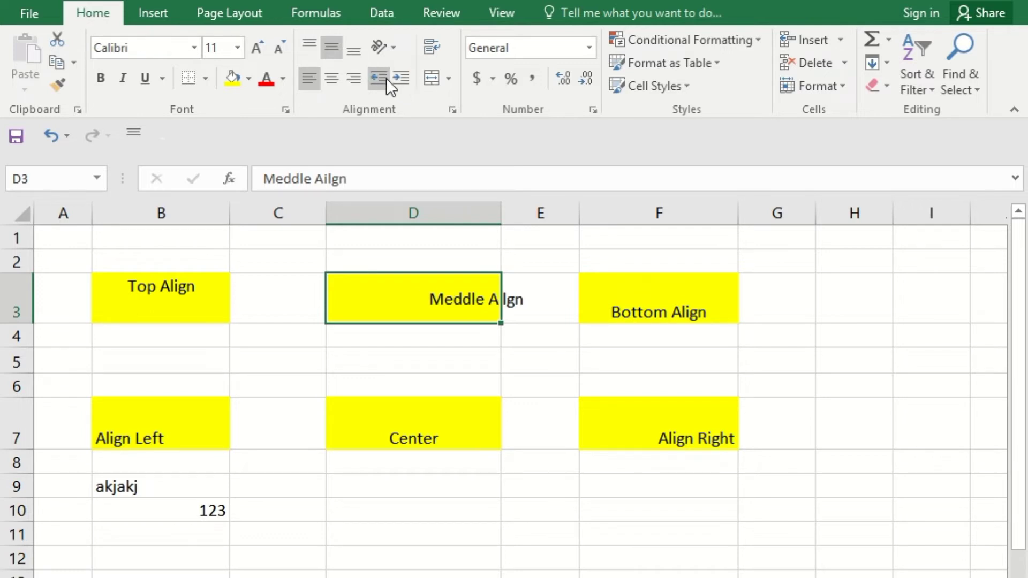
{"action": "left_click", "coordinate": [384, 78]}
{"action": "left_click", "coordinate": [385, 77]}
{"action": "left_click", "coordinate": [385, 77]}
{"action": "left_click", "coordinate": [385, 77]}
Left-align the Center text in D7, indent it twice, then remove the indent
{"action": "left_click", "coordinate": [386, 77]}
{"action": "left_click", "coordinate": [386, 77]}
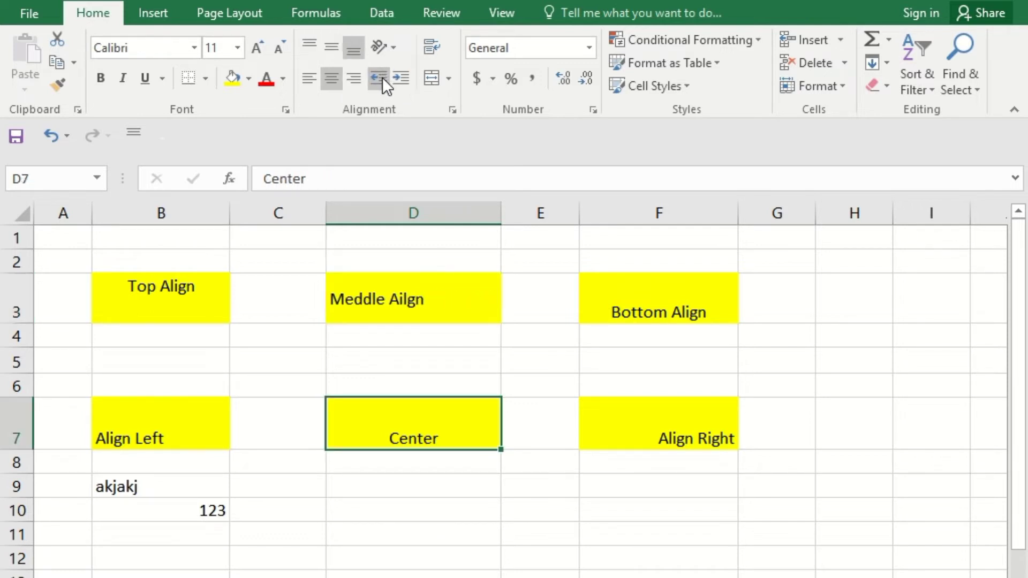
{"action": "left_click", "coordinate": [391, 76]}
{"action": "left_click", "coordinate": [396, 76]}
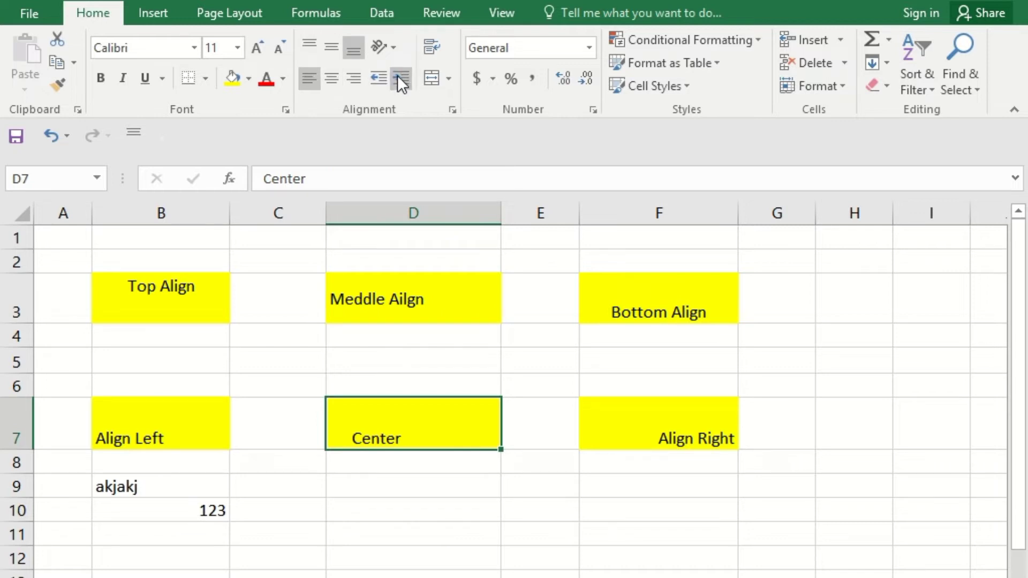
{"action": "left_click", "coordinate": [399, 78]}
{"action": "left_click", "coordinate": [370, 75]}
{"action": "left_click", "coordinate": [373, 75]}
{"action": "left_click", "coordinate": [374, 75]}
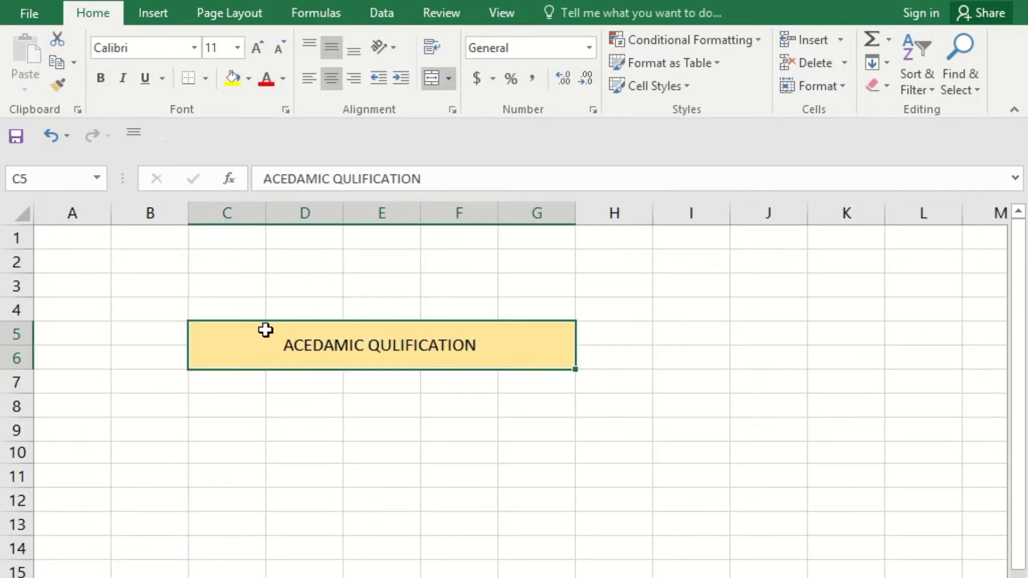
Remove the fill from the merged heading and unmerge C5:G6
{"action": "left_click", "coordinate": [120, 334]}
{"action": "left_click", "coordinate": [147, 354]}
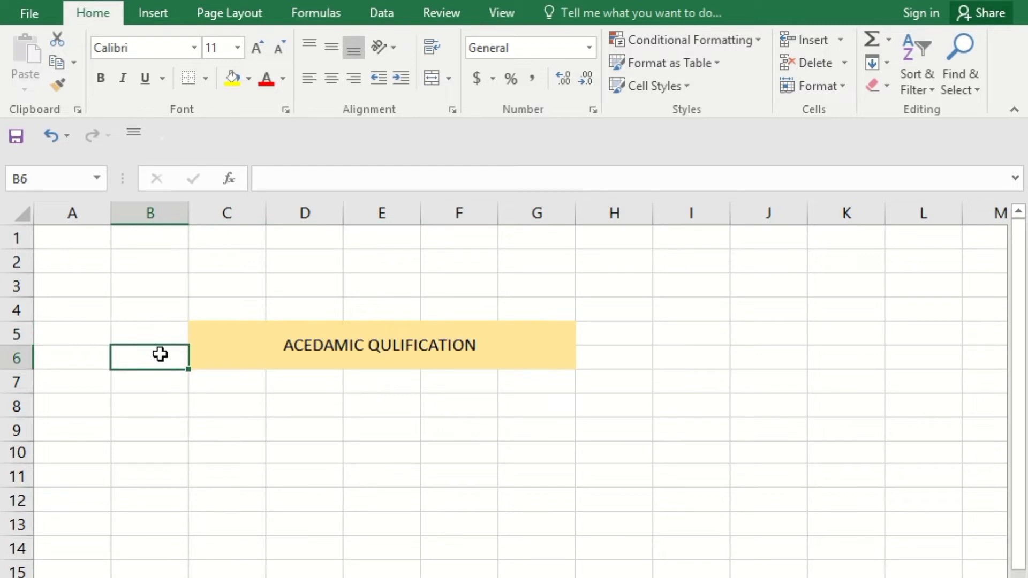
{"action": "left_click", "coordinate": [271, 343]}
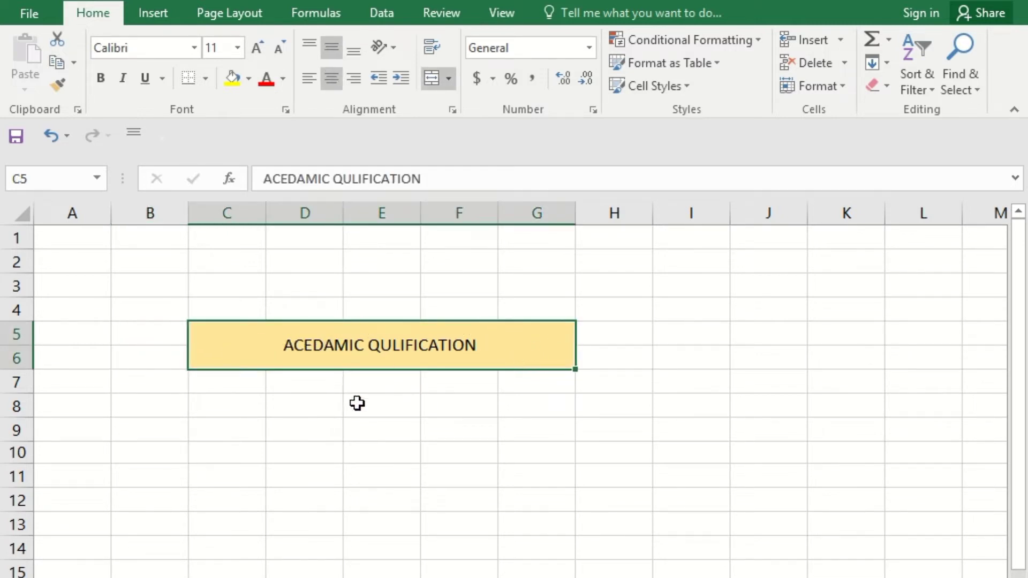
{"action": "key", "text": "ctrl+z"}
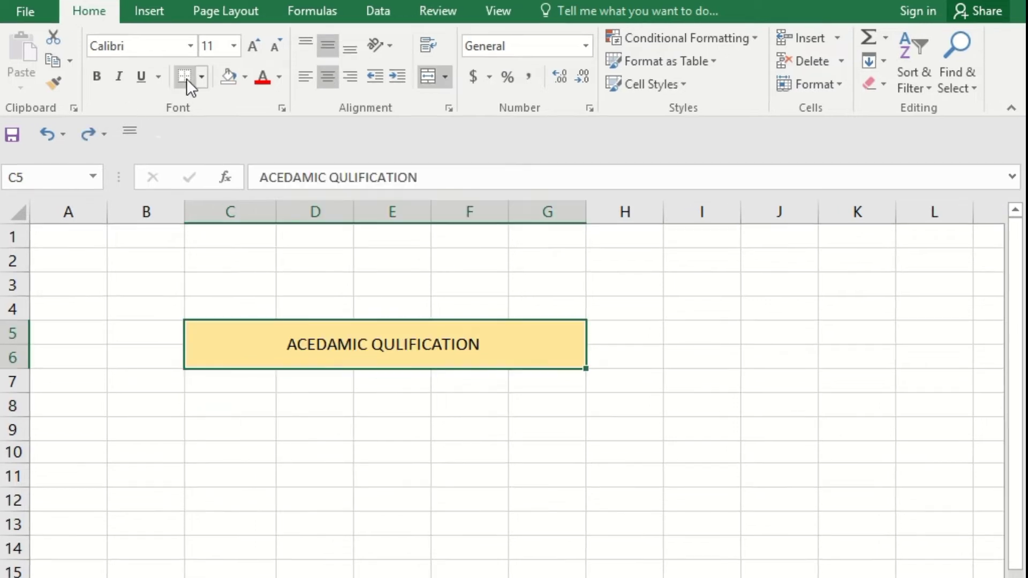
{"action": "left_click", "coordinate": [233, 76]}
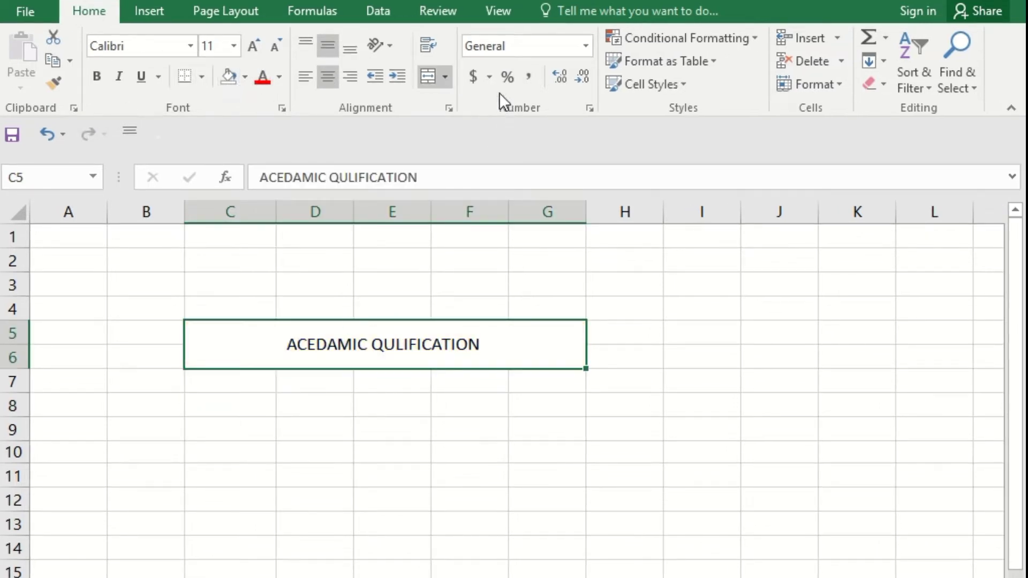
{"action": "left_click", "coordinate": [431, 66]}
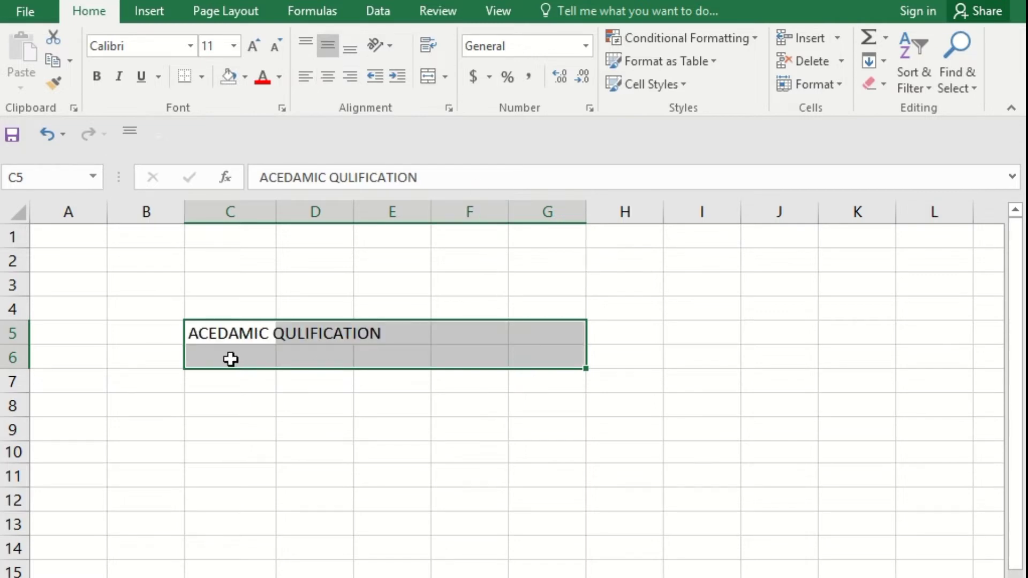
Merge and center B3:E8 into one ACEDAMIC QULIFICATION heading
{"action": "key", "text": "Down"}
{"action": "key", "text": "Down"}
{"action": "key", "text": "Down"}
{"action": "left_click_drag", "start_coordinate": [219, 337], "coordinate": [371, 334]}
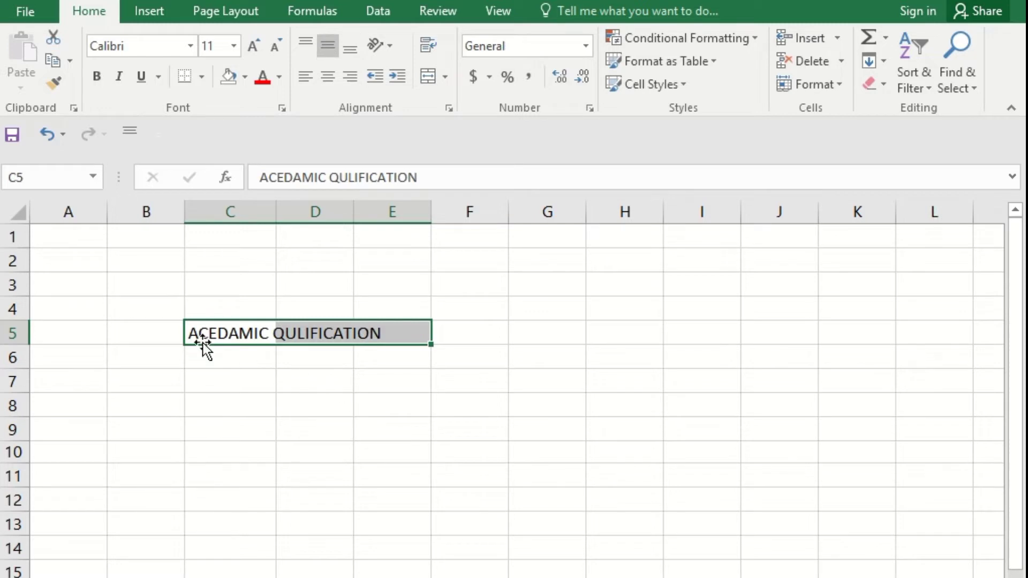
{"action": "mouse_move", "coordinate": [202, 345]}
{"action": "left_mouse_down"}
{"action": "mouse_move", "coordinate": [113, 302]}
{"action": "mouse_move", "coordinate": [410, 401]}
{"action": "left_mouse_up"}
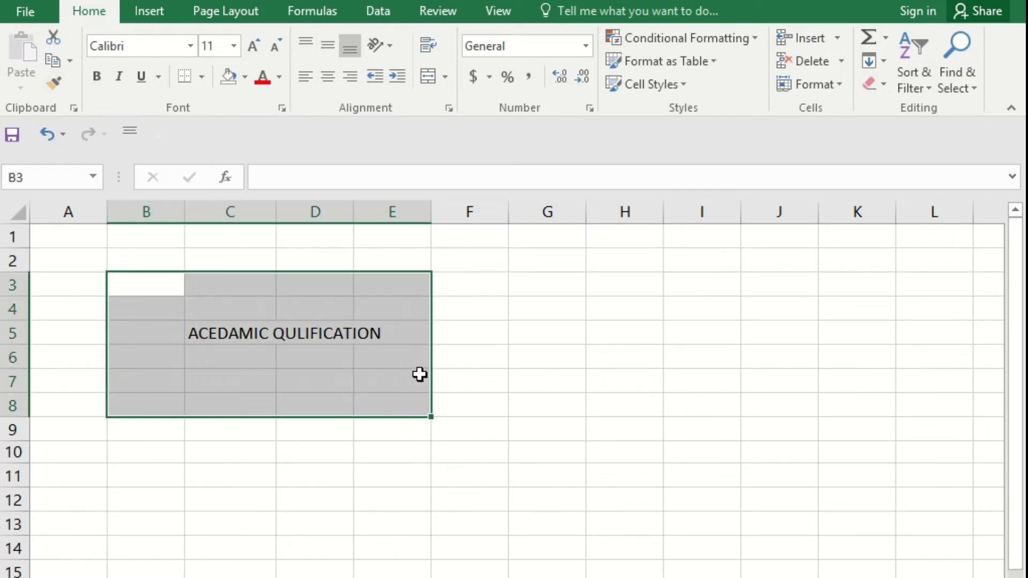
{"action": "left_click", "coordinate": [429, 76]}
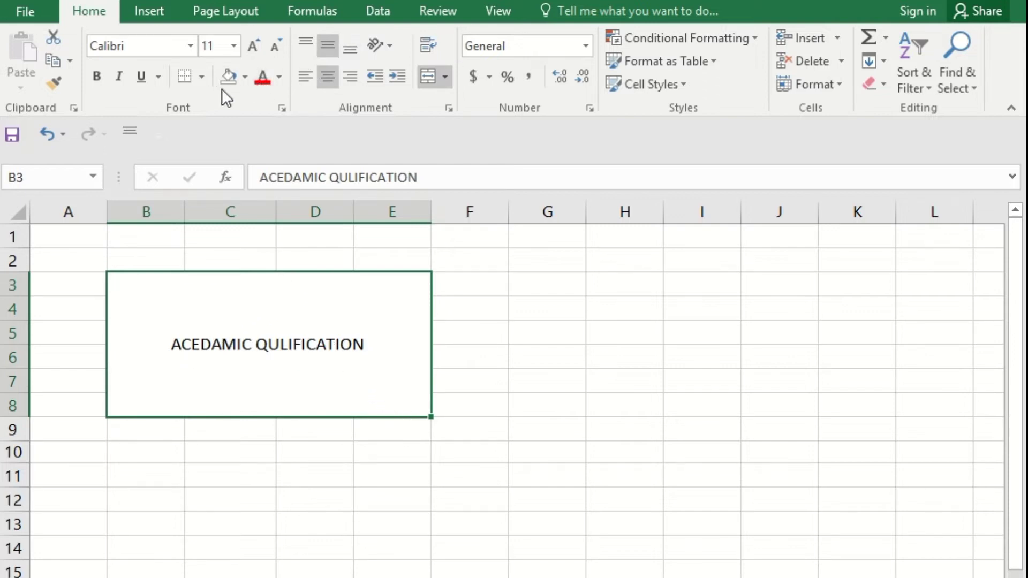
{"action": "left_click", "coordinate": [242, 76]}
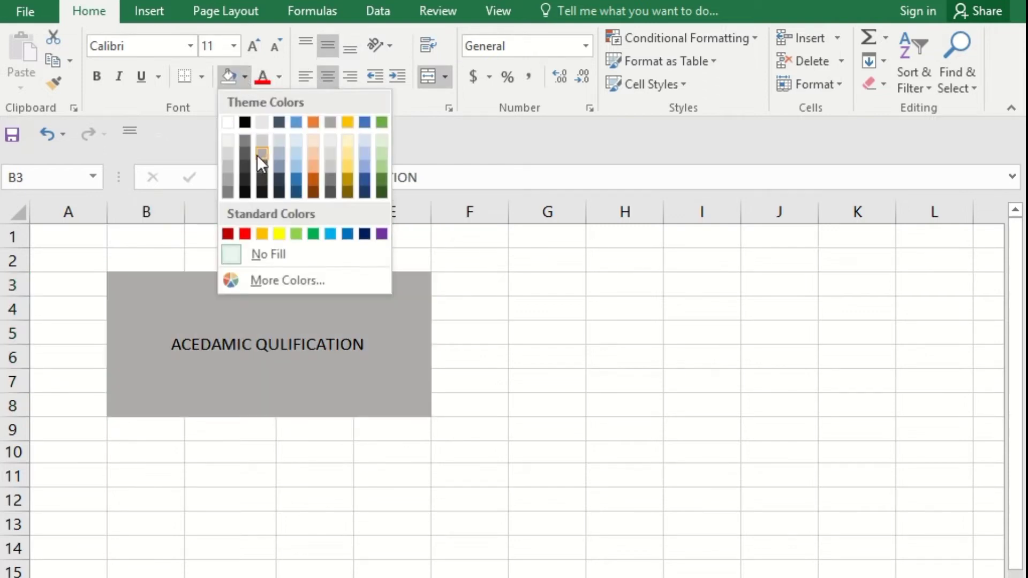
Fill the merged ACEDAMIC QULIFICATION heading yellow and raise its font size to 14 pt
{"action": "left_click", "coordinate": [278, 233]}
{"action": "left_click", "coordinate": [479, 361]}
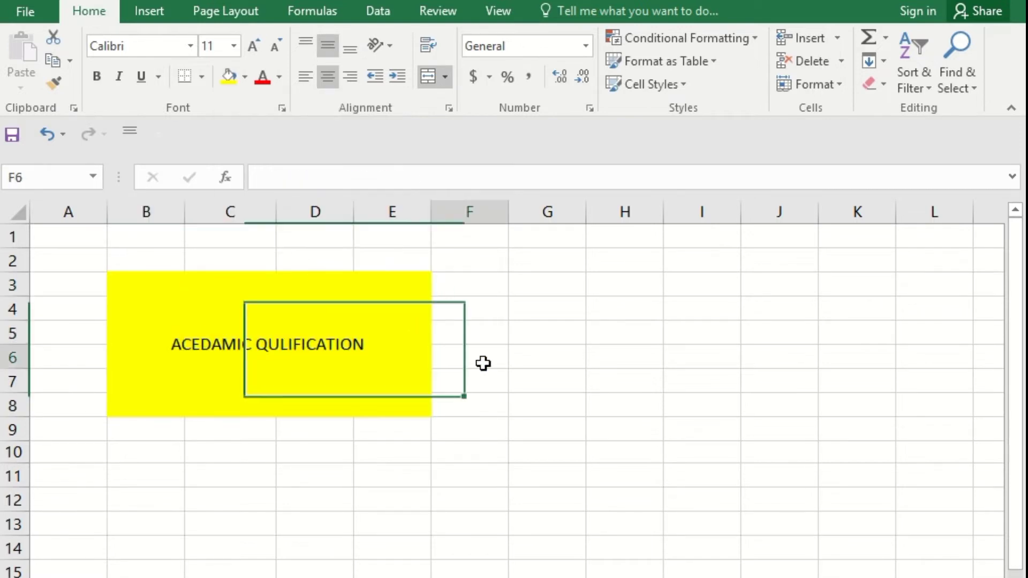
{"action": "left_click", "coordinate": [110, 328]}
{"action": "left_click", "coordinate": [258, 41]}
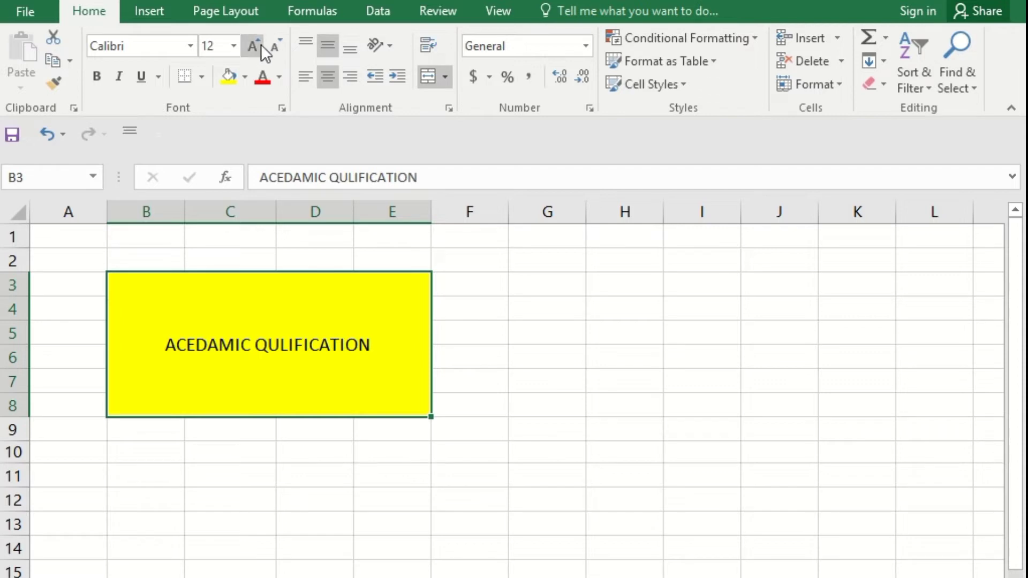
{"action": "left_click", "coordinate": [261, 44]}
{"action": "left_click", "coordinate": [541, 330]}
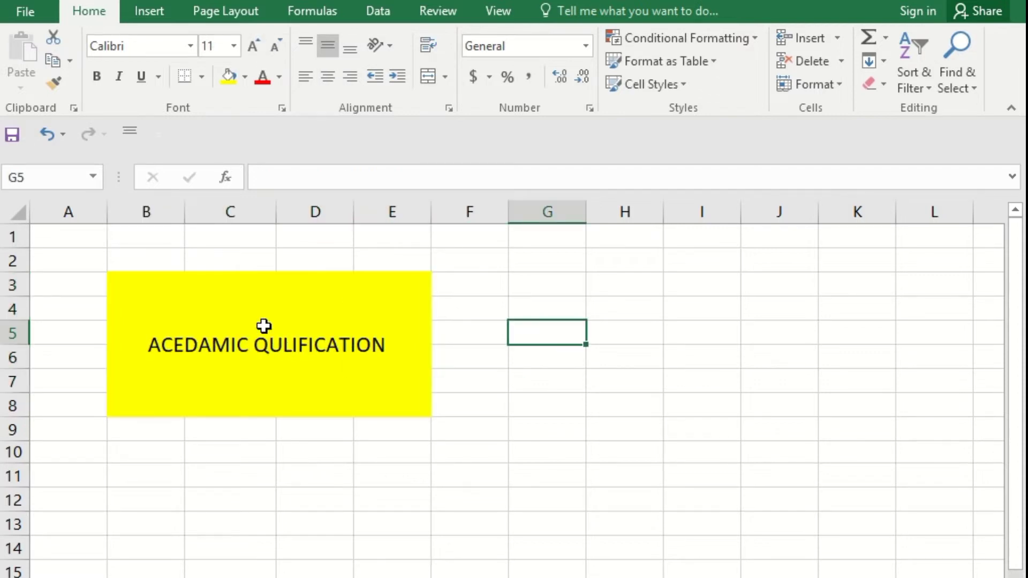
{"action": "left_click_drag", "start_coordinate": [120, 333], "coordinate": [223, 432]}
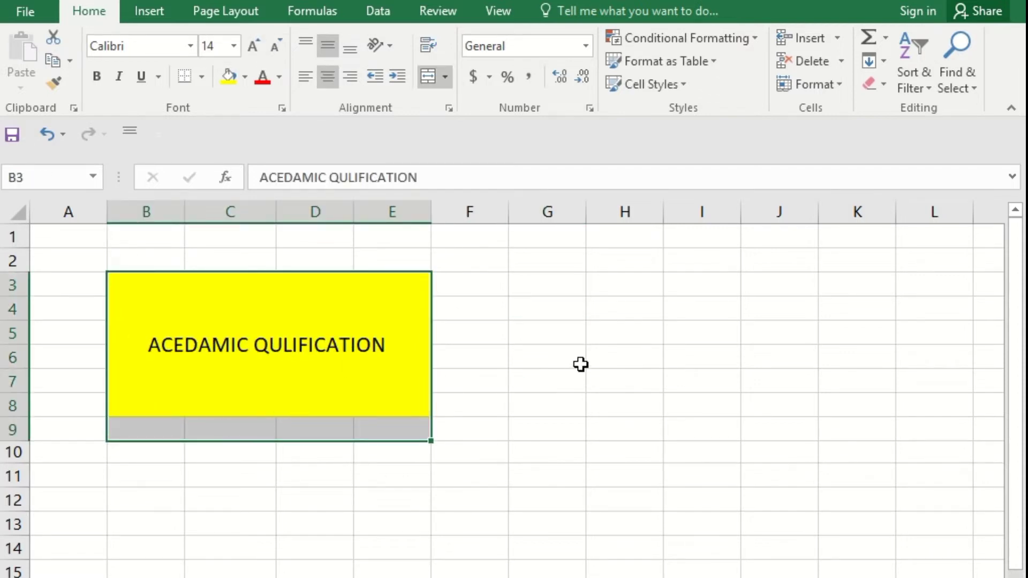
{"action": "left_click", "coordinate": [570, 340]}
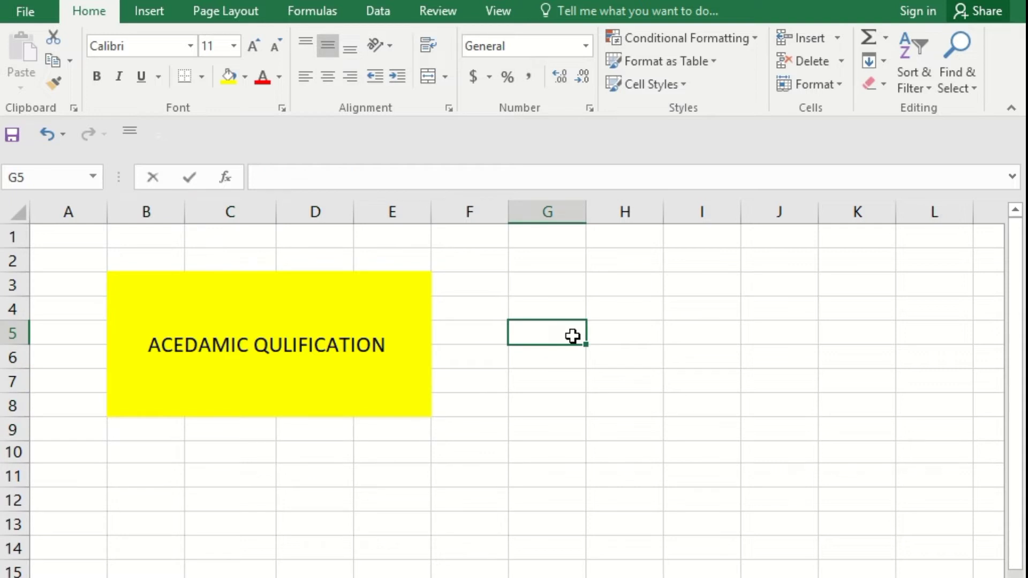
Type a person's name into cell G5, correcting typos along the way
{"action": "type", "text": "ram sha"}
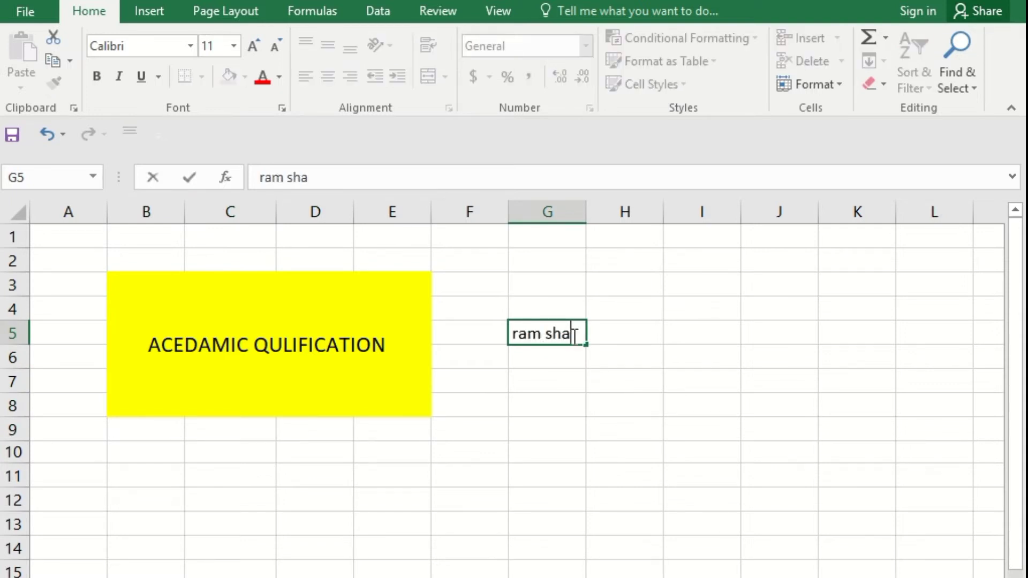
{"action": "type", "text": "y"}
{"action": "key", "text": "BackSpace"}
{"action": "key", "text": "BackSpace"}
{"action": "type", "text": "ayam"}
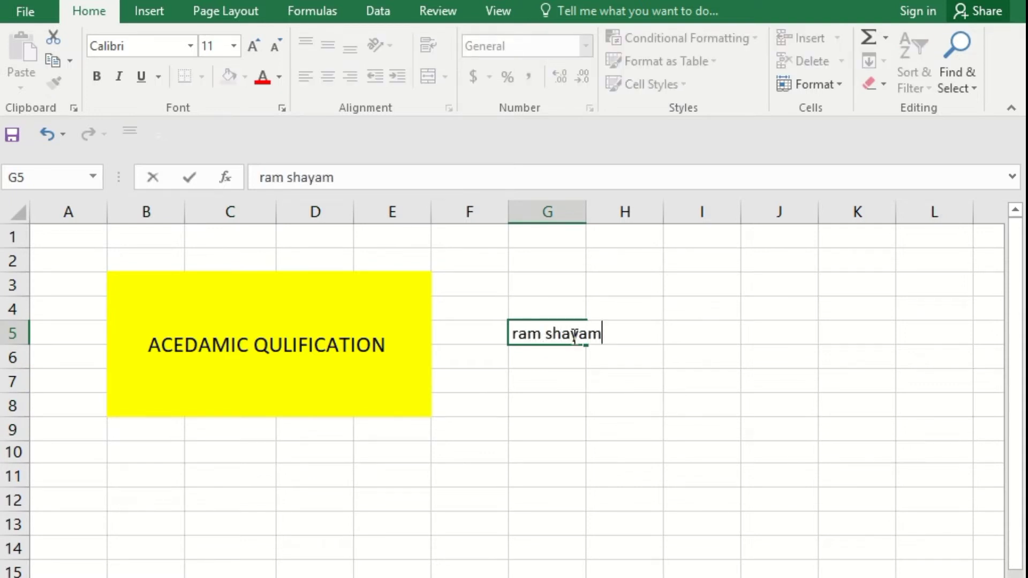
{"action": "key", "text": "BackSpace"}
{"action": "key", "text": "BackSpace"}
{"action": "key", "text": "BackSpace"}
{"action": "key", "text": "BackSpace"}
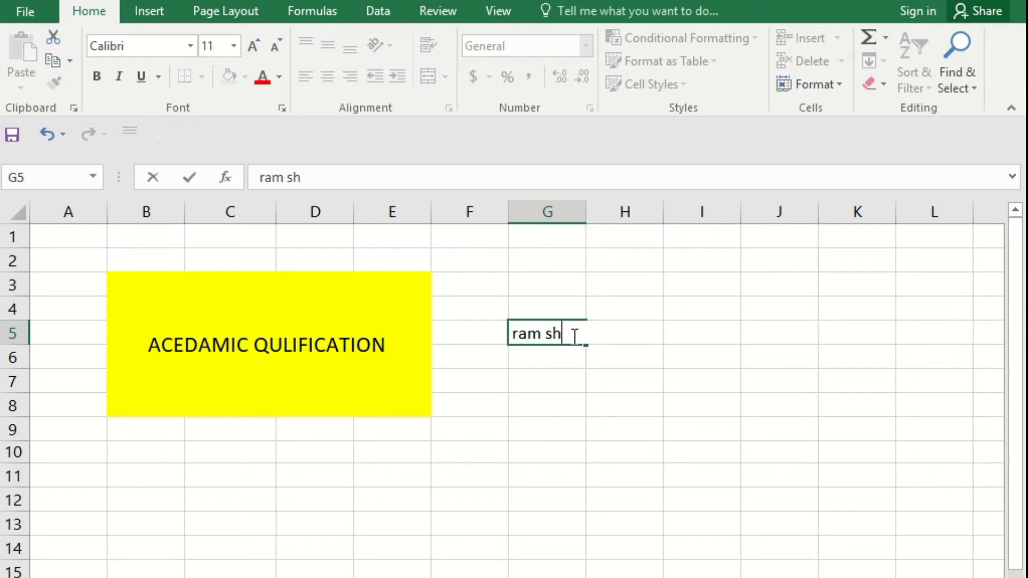
{"action": "type", "text": "ayam"}
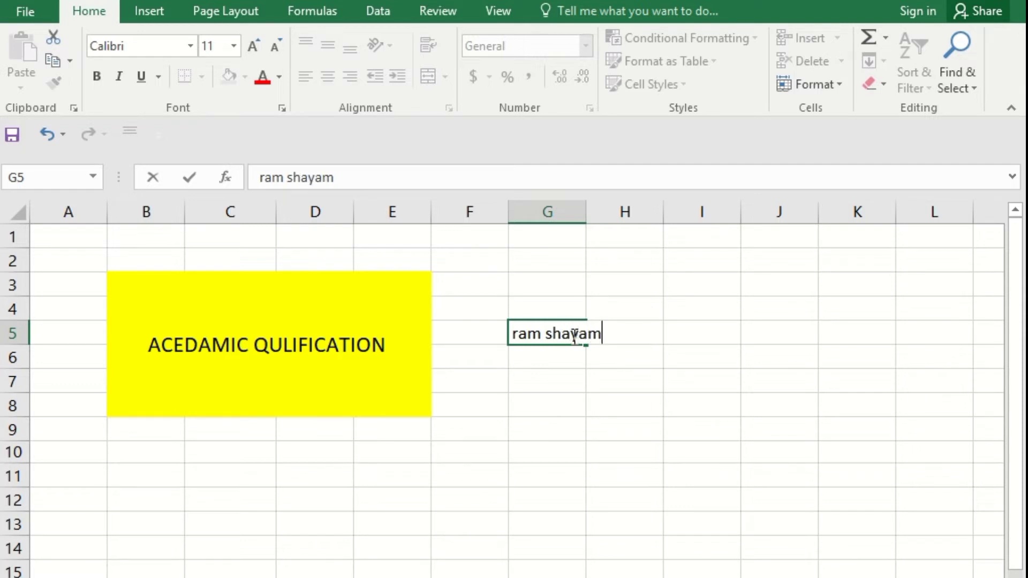
{"action": "key", "text": "Return"}
{"action": "left_click", "coordinate": [562, 329]}
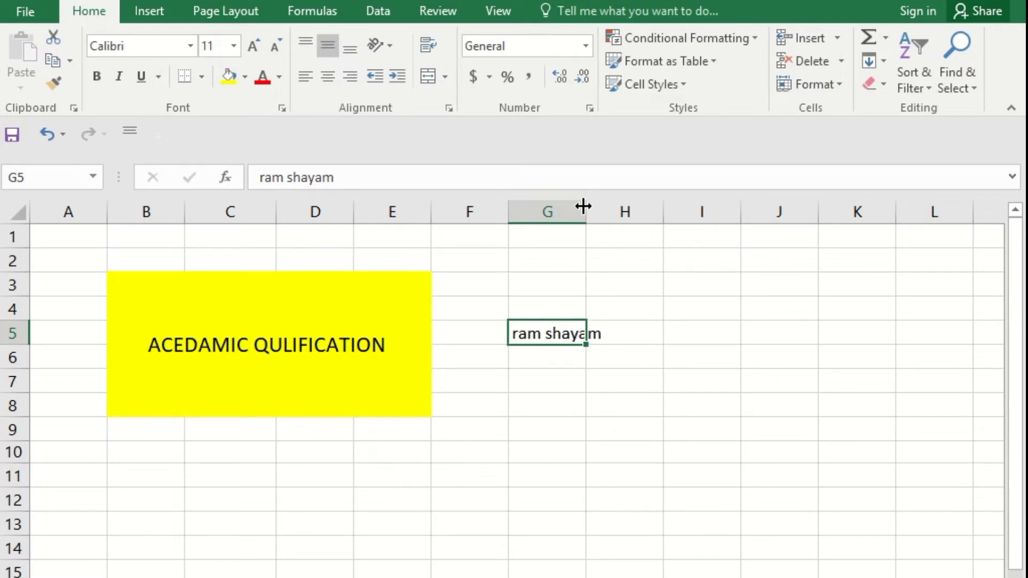
Widen column G, then merge F4:H6 around the name and unmerge it again
{"action": "mouse_move", "coordinate": [589, 212]}
{"action": "left_mouse_down"}
{"action": "mouse_move", "coordinate": [614, 202]}
{"action": "mouse_move", "coordinate": [591, 210]}
{"action": "left_mouse_up"}
{"action": "left_click_drag", "start_coordinate": [455, 315], "coordinate": [616, 360]}
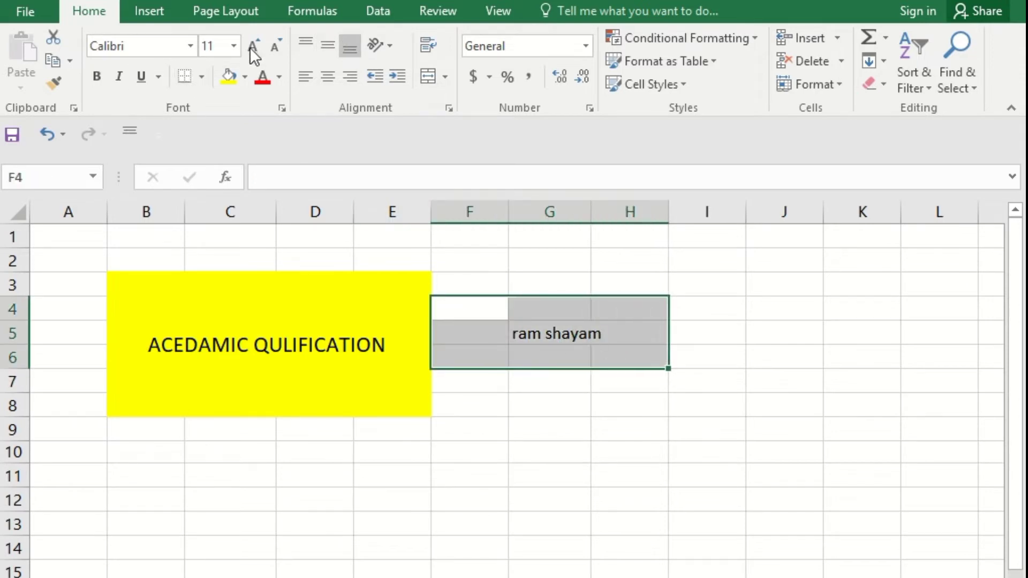
{"action": "left_click", "coordinate": [424, 79]}
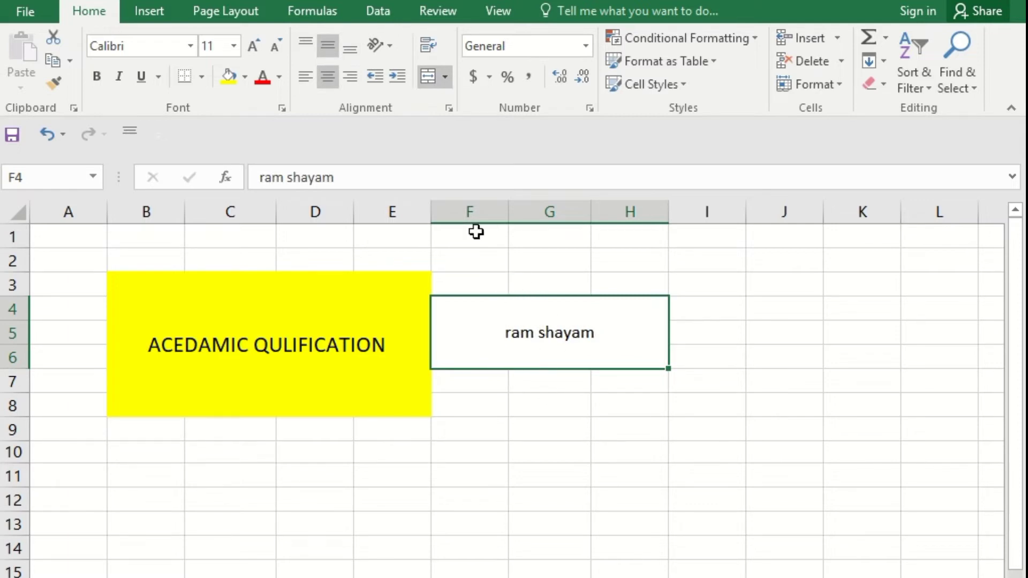
{"action": "left_click", "coordinate": [429, 76]}
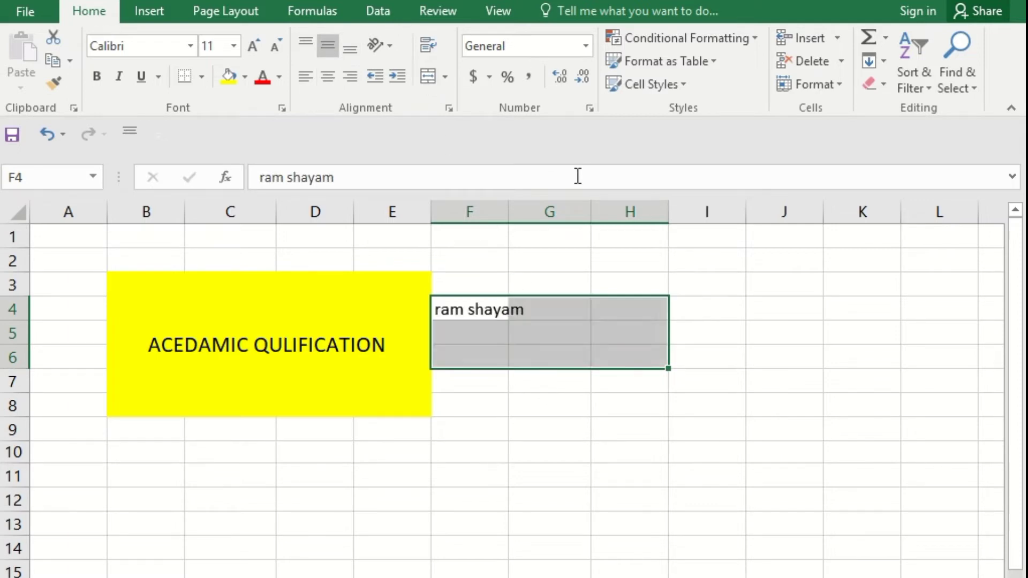
{"action": "left_click", "coordinate": [429, 74]}
{"action": "left_click", "coordinate": [431, 75]}
Select B3:F13 over the yellow block and clear all of it
{"action": "left_click", "coordinate": [452, 328]}
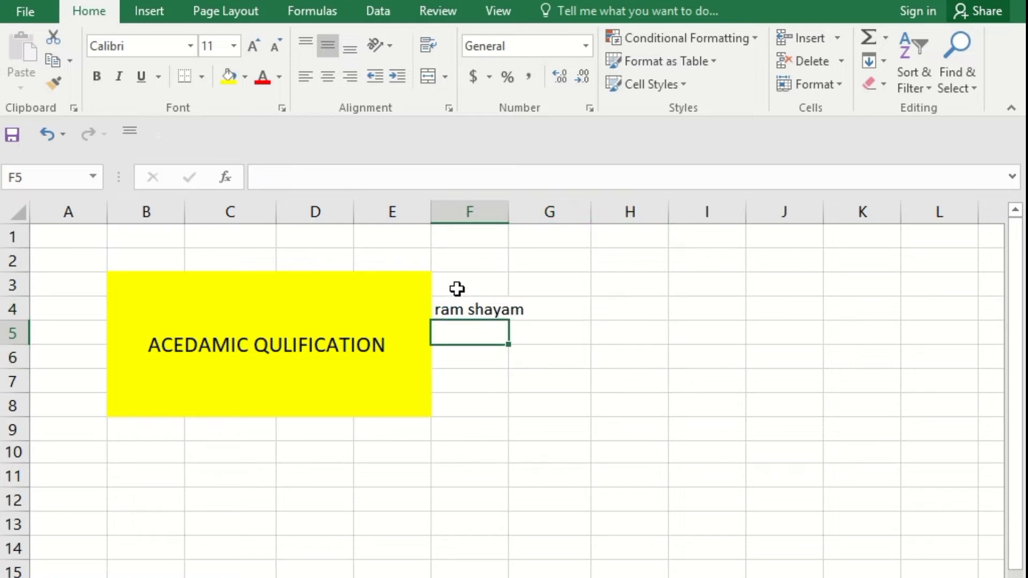
{"action": "left_click", "coordinate": [466, 289]}
{"action": "mouse_move", "coordinate": [473, 301]}
{"action": "left_mouse_down"}
{"action": "mouse_move", "coordinate": [355, 554]}
{"action": "mouse_move", "coordinate": [218, 525]}
{"action": "left_mouse_up"}
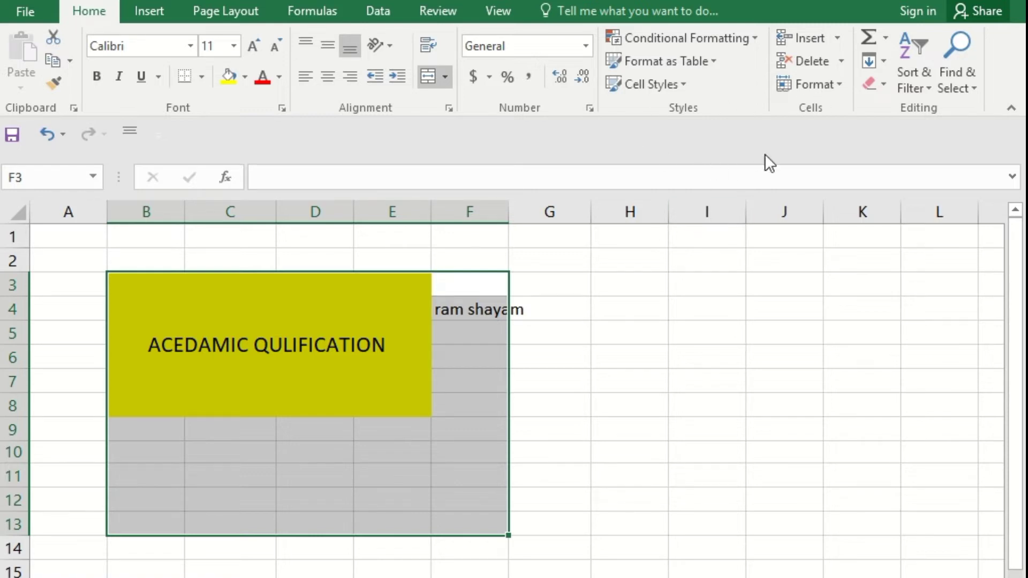
{"action": "left_click", "coordinate": [876, 81]}
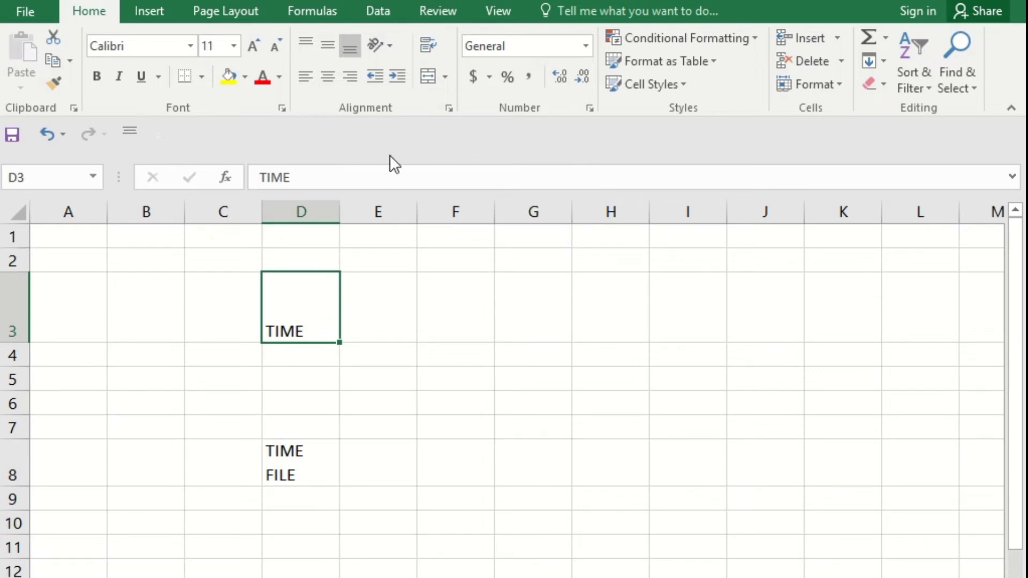
Rotate the TIME text in D3 to Angle Counterclockwise
{"action": "left_click", "coordinate": [385, 42]}
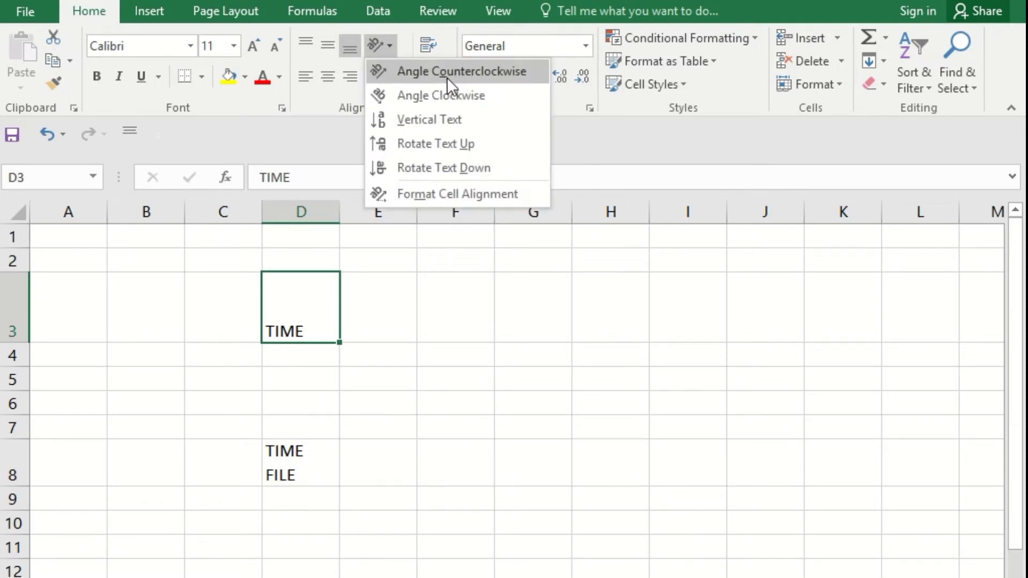
{"action": "left_click", "coordinate": [499, 72]}
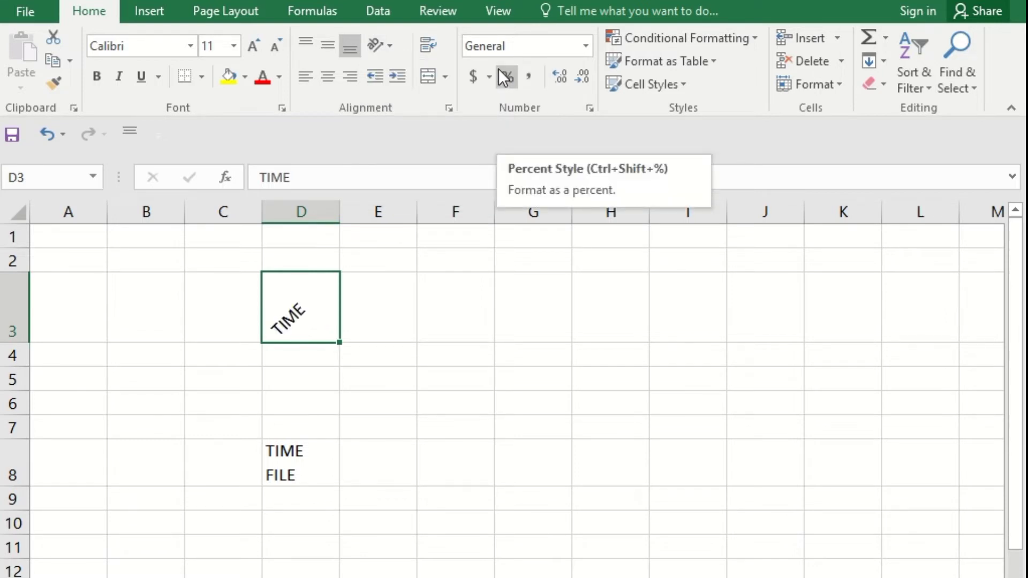
{"action": "left_click", "coordinate": [389, 48]}
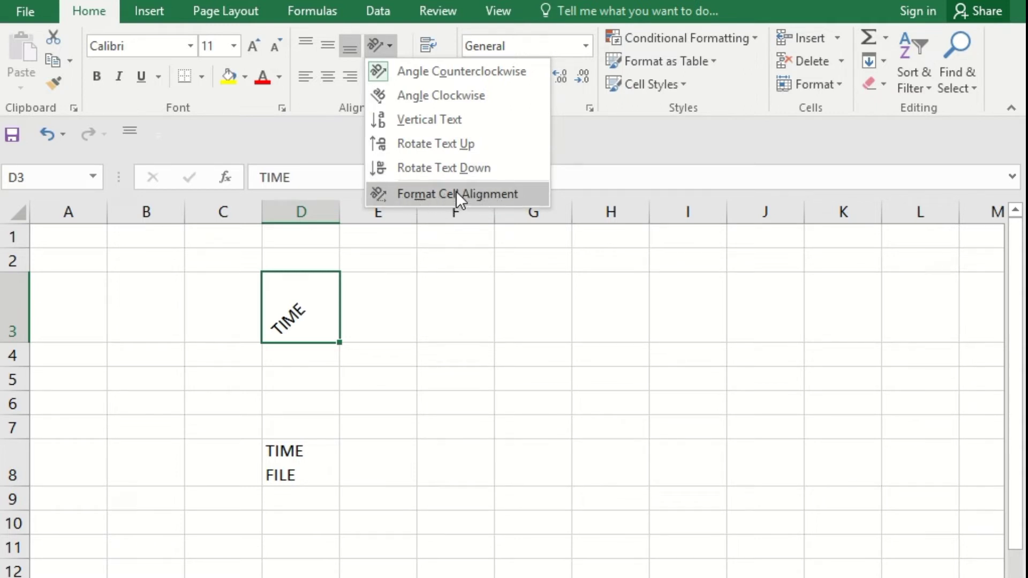
Set the TIME text in D3 to a -45 degree orientation in Format Cells alignment
{"action": "left_click", "coordinate": [477, 188]}
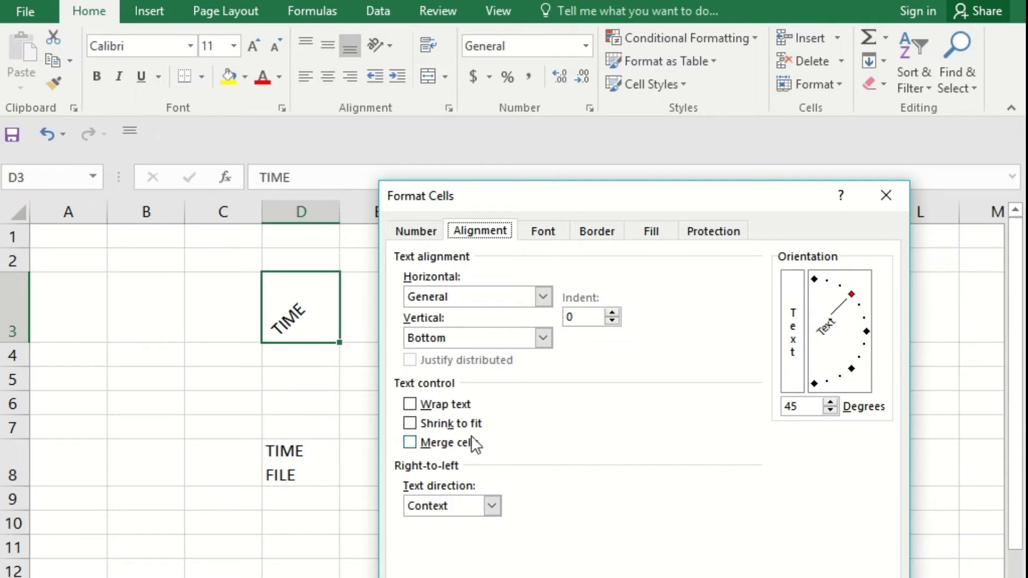
{"action": "left_click", "coordinate": [493, 440]}
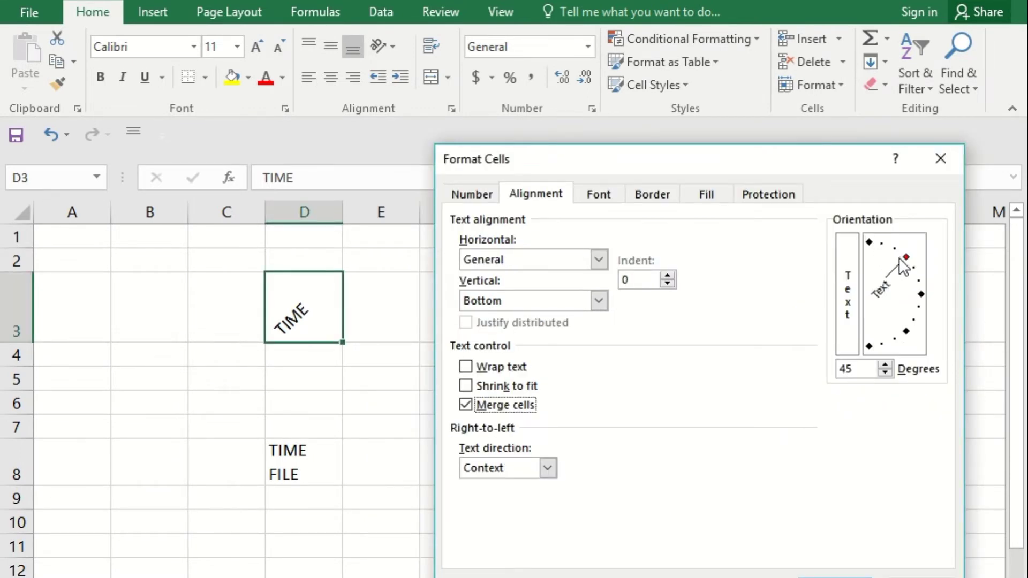
{"action": "left_click", "coordinate": [919, 292]}
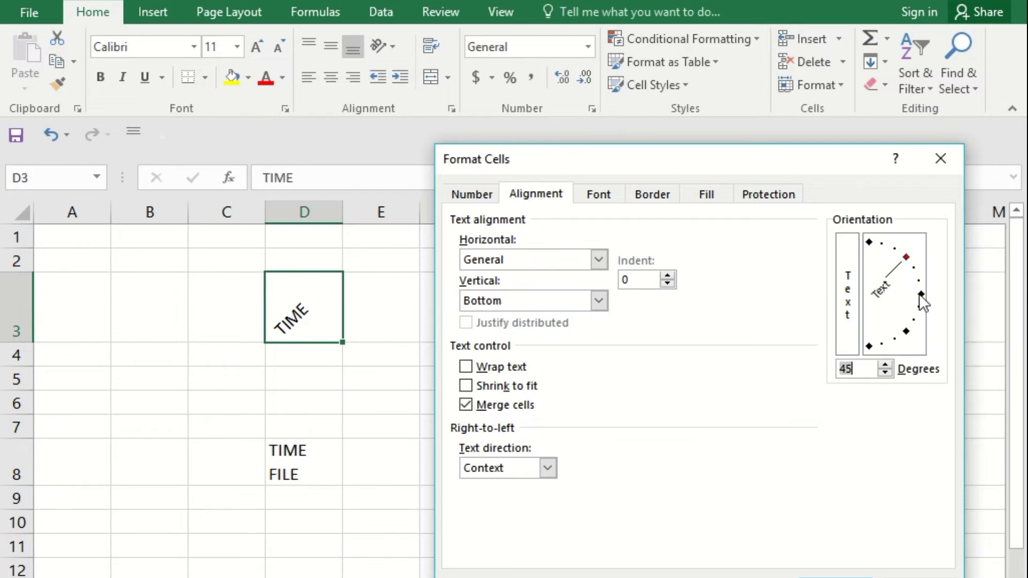
{"action": "left_click", "coordinate": [906, 331]}
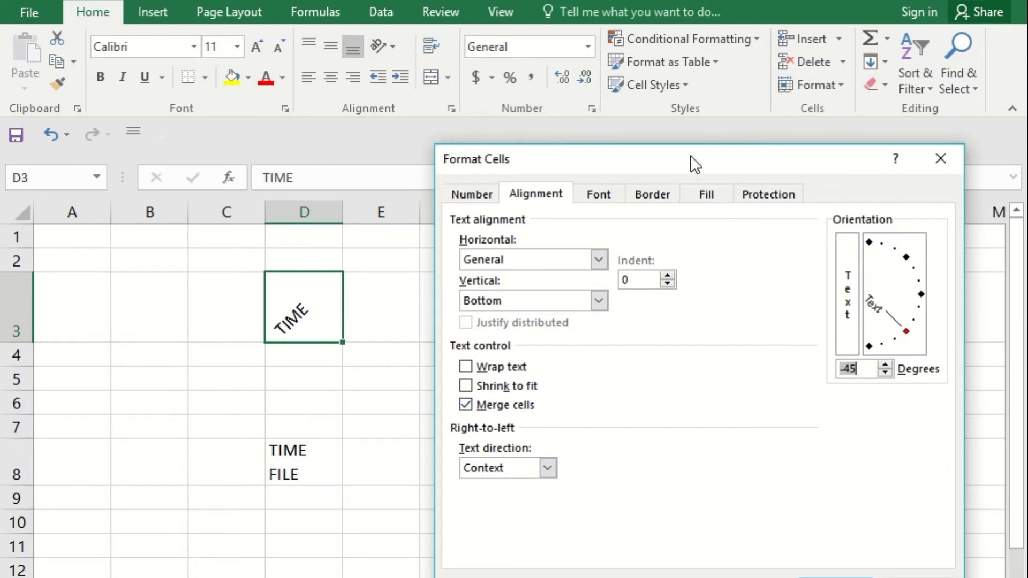
{"action": "left_click_drag", "start_coordinate": [690, 156], "coordinate": [638, 151]}
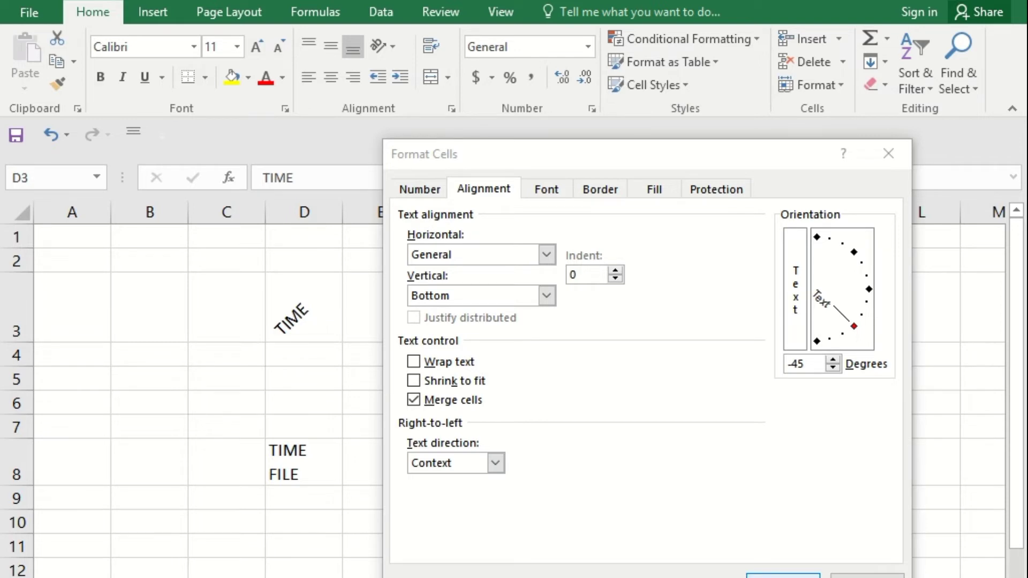
{"action": "left_click", "coordinate": [783, 576]}
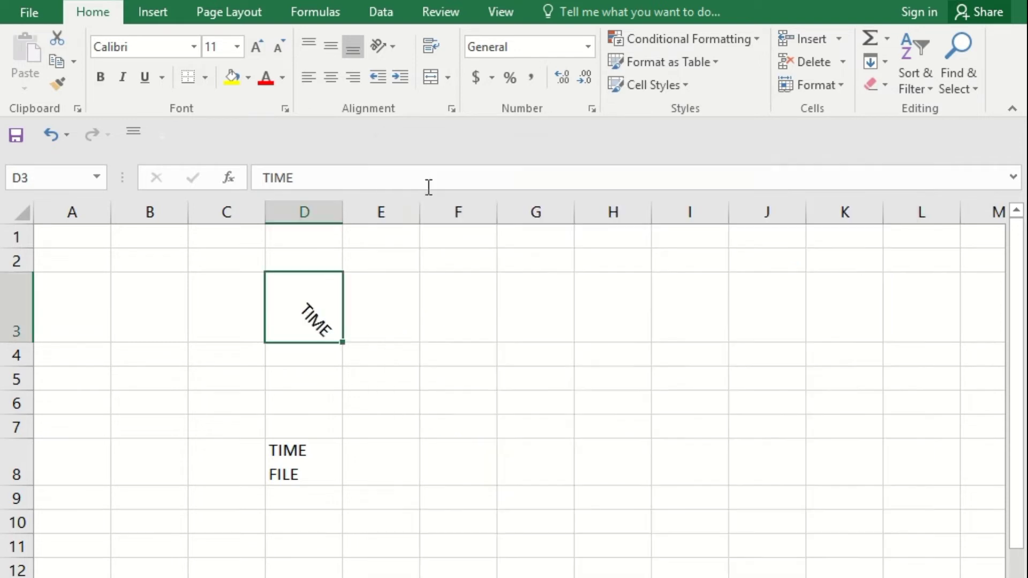
{"action": "left_click", "coordinate": [452, 110]}
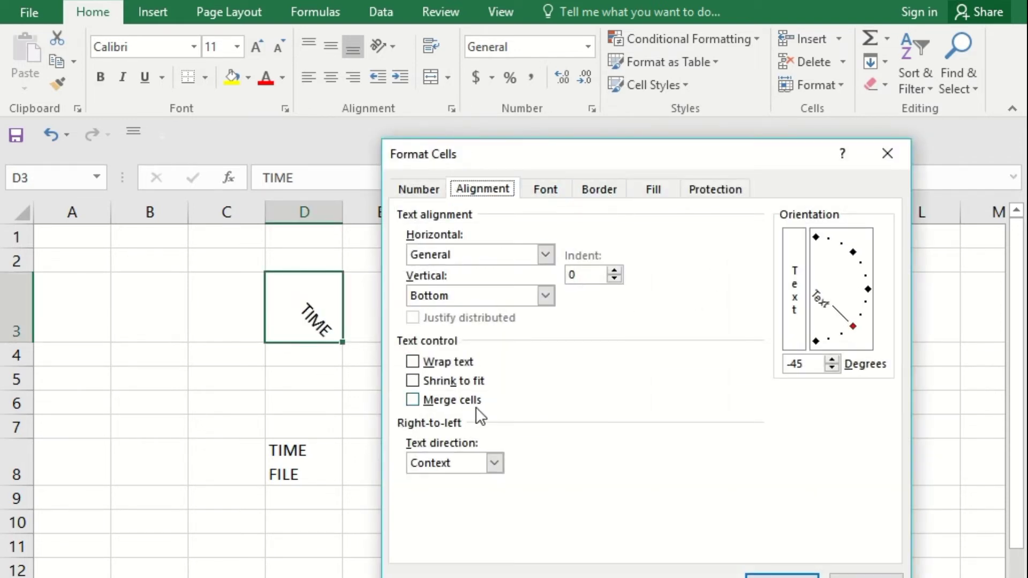
{"action": "left_click", "coordinate": [866, 575]}
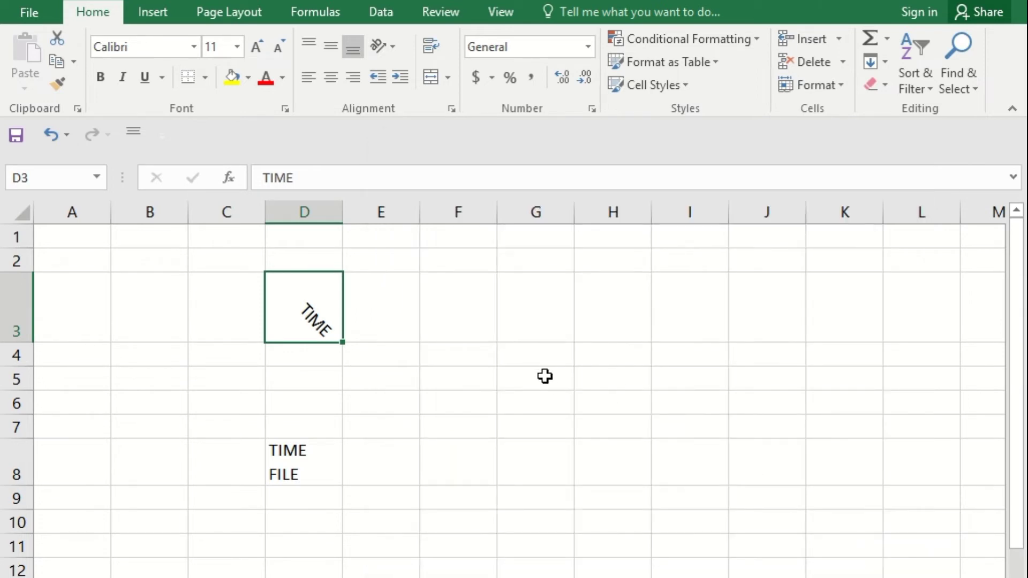
{"action": "key", "text": "ctrl+1"}
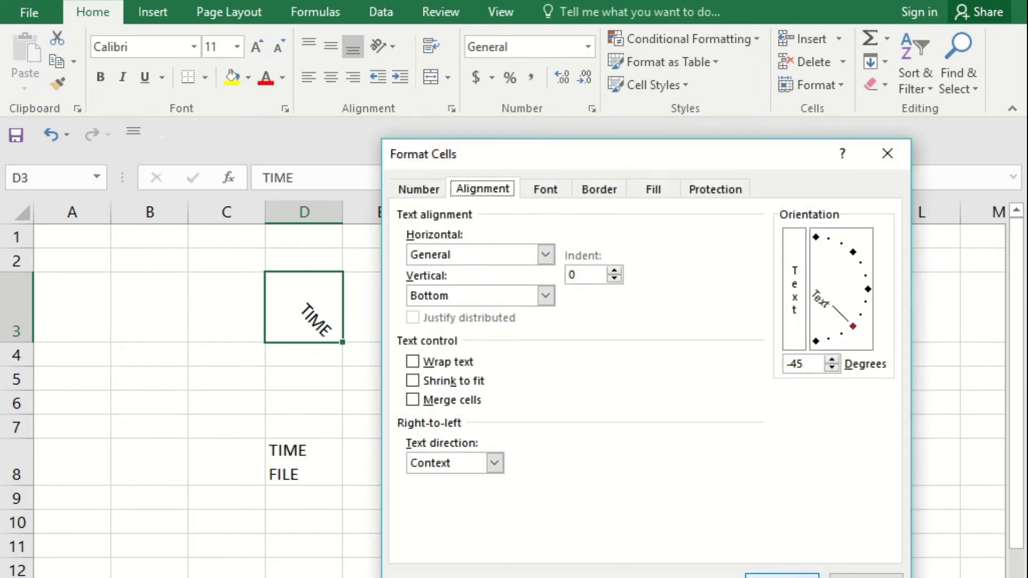
{"action": "left_click", "coordinate": [782, 576]}
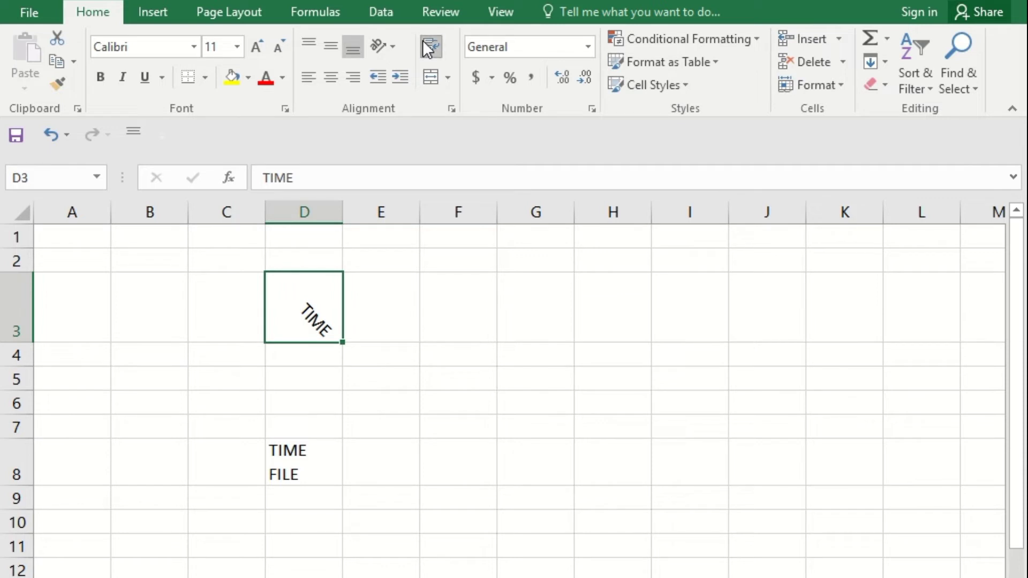
Enter 'Name City' in F4, wrap it, and heighten row 4 to show both lines
{"action": "left_click", "coordinate": [294, 455]}
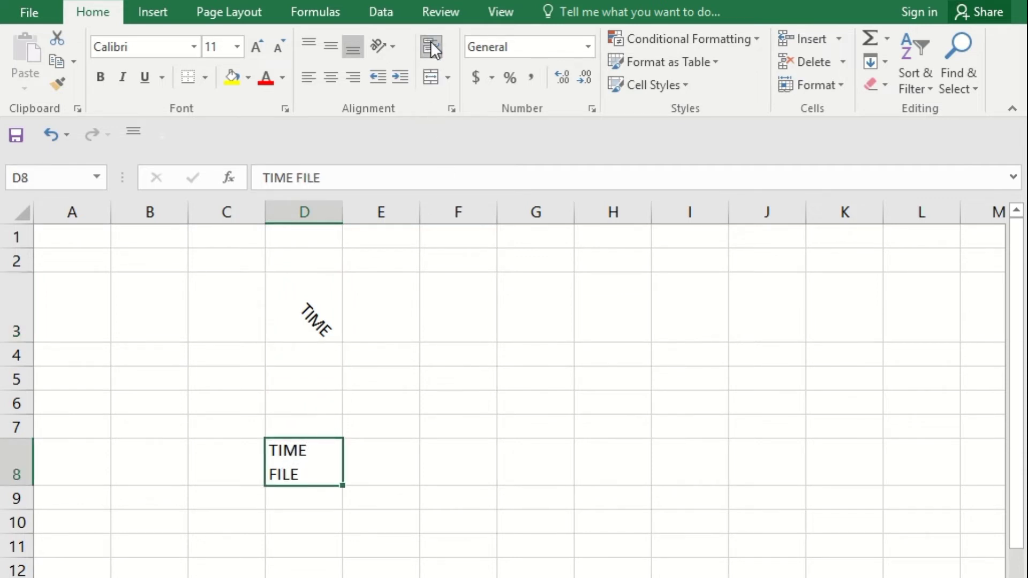
{"action": "left_click", "coordinate": [433, 355]}
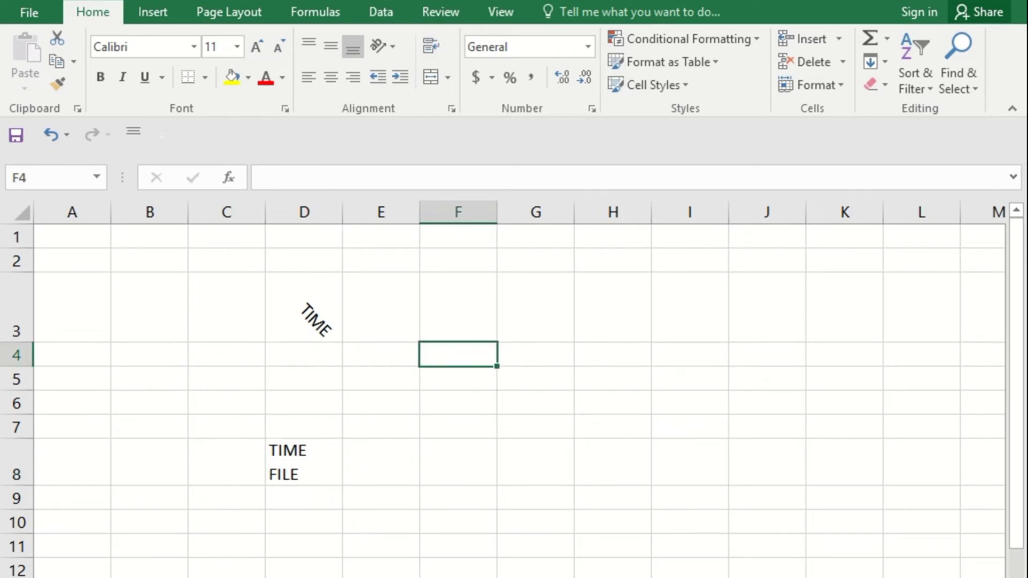
{"action": "type", "text": "Name"}
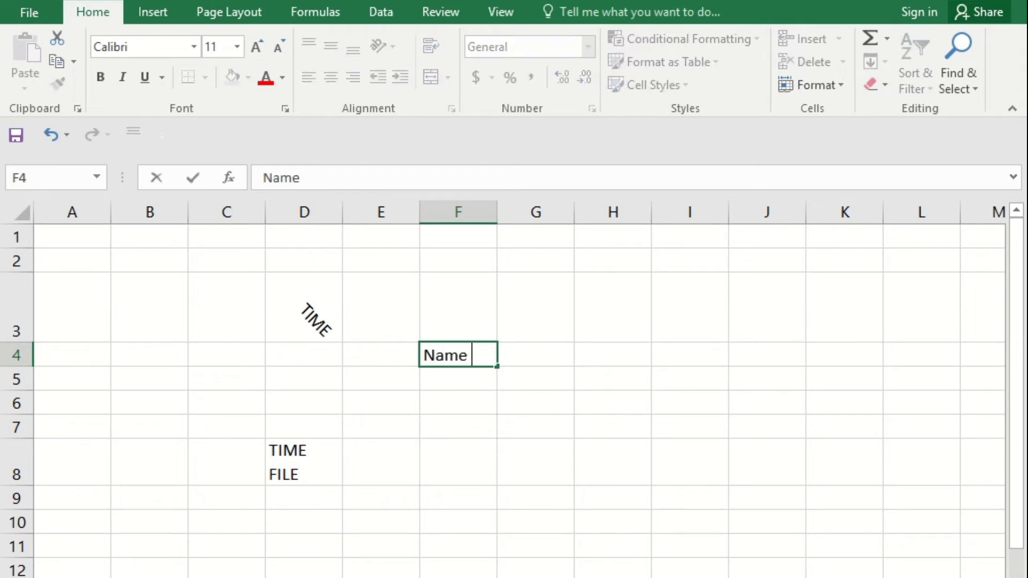
{"action": "type", "text": "ci"}
{"action": "key", "text": "BackSpace"}
{"action": "key", "text": "BackSpace"}
{"action": "type", "text": "C"}
{"action": "type", "text": "ity"}
{"action": "key", "text": "Return"}
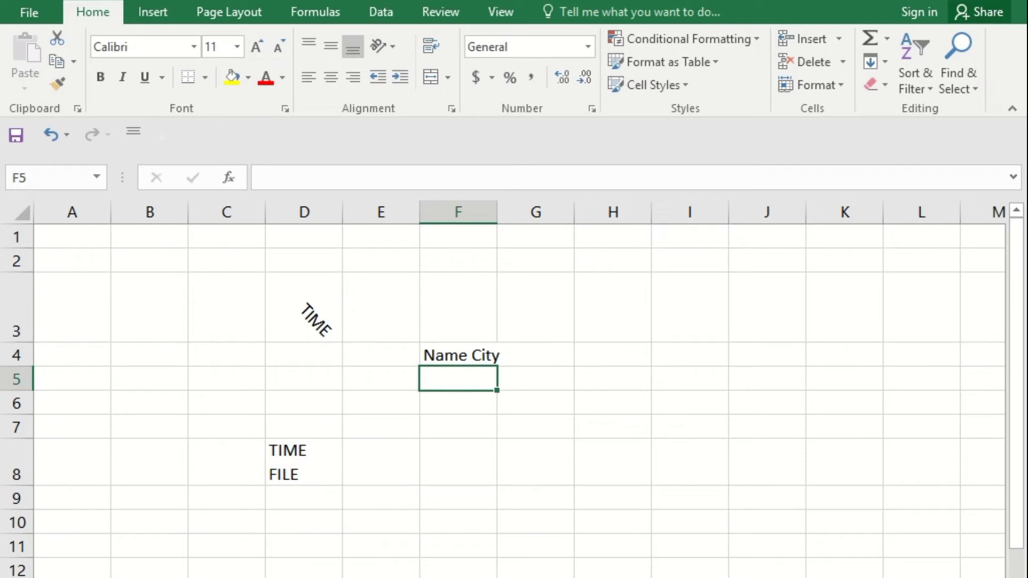
{"action": "left_click", "coordinate": [443, 359]}
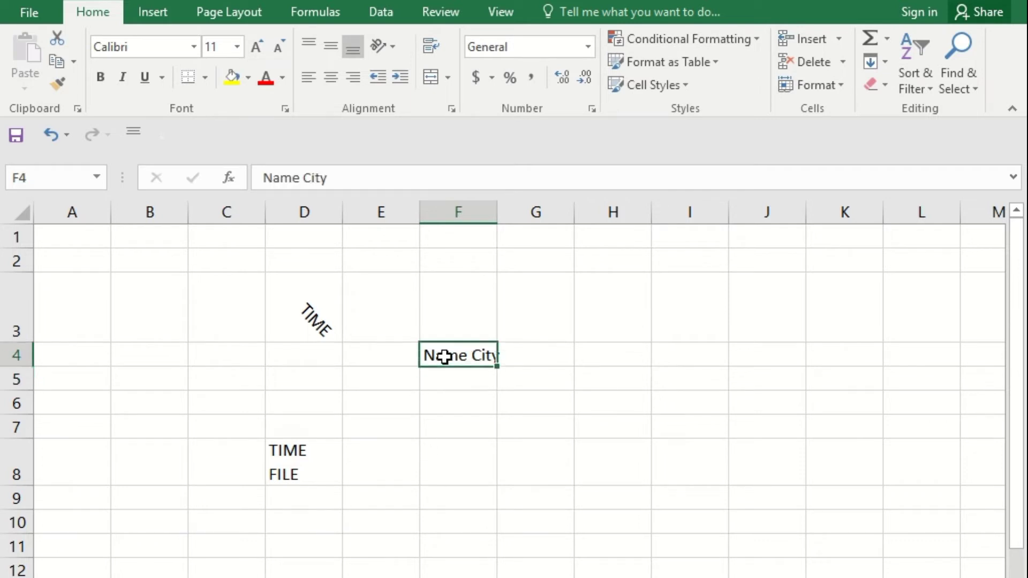
{"action": "left_click", "coordinate": [432, 48]}
{"action": "left_click_drag", "start_coordinate": [11, 367], "coordinate": [12, 401]}
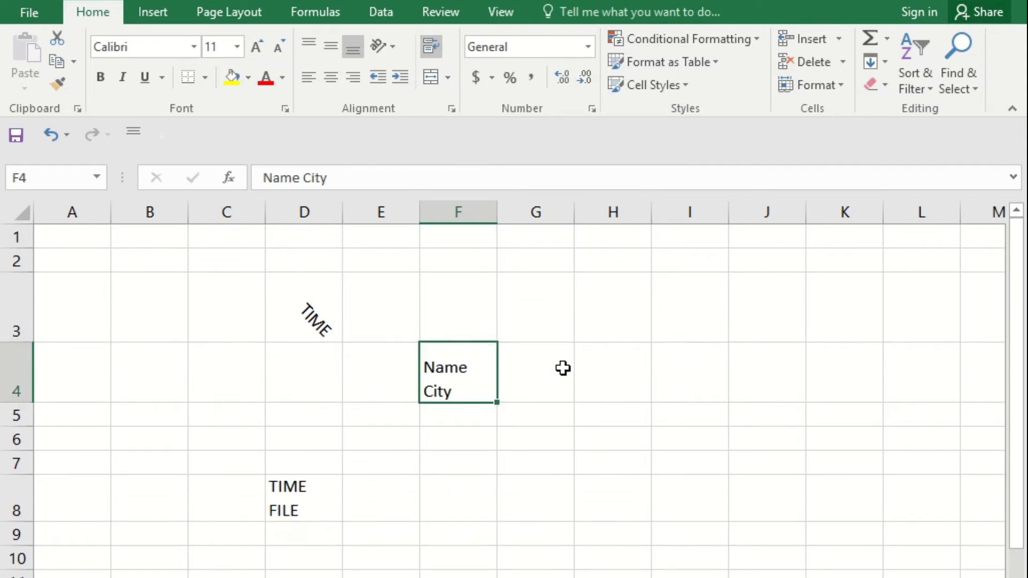
Start typing 'Name' in G4, cancel it, and select the range C2:G9
{"action": "left_click", "coordinate": [548, 372]}
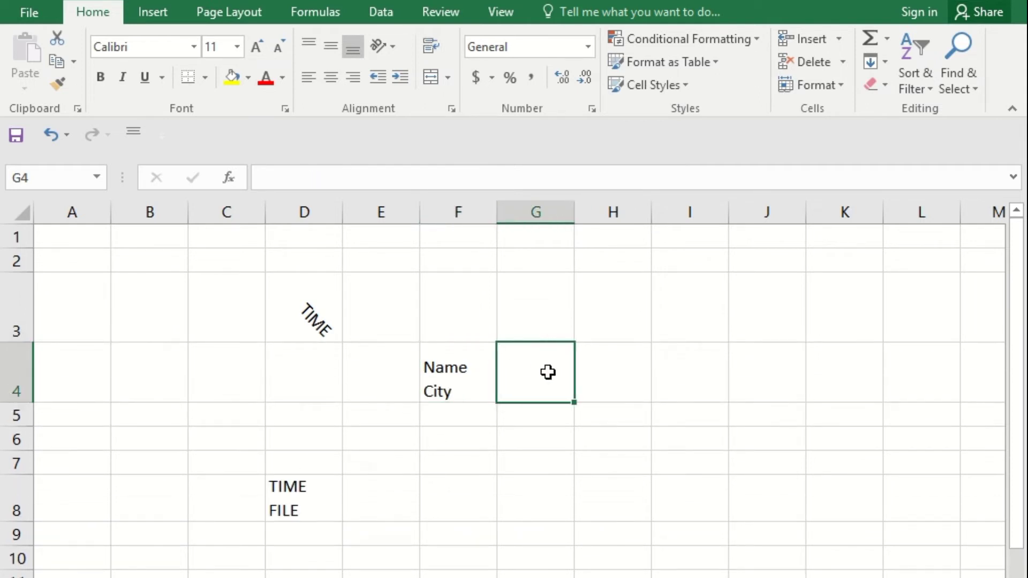
{"action": "type", "text": "Na"}
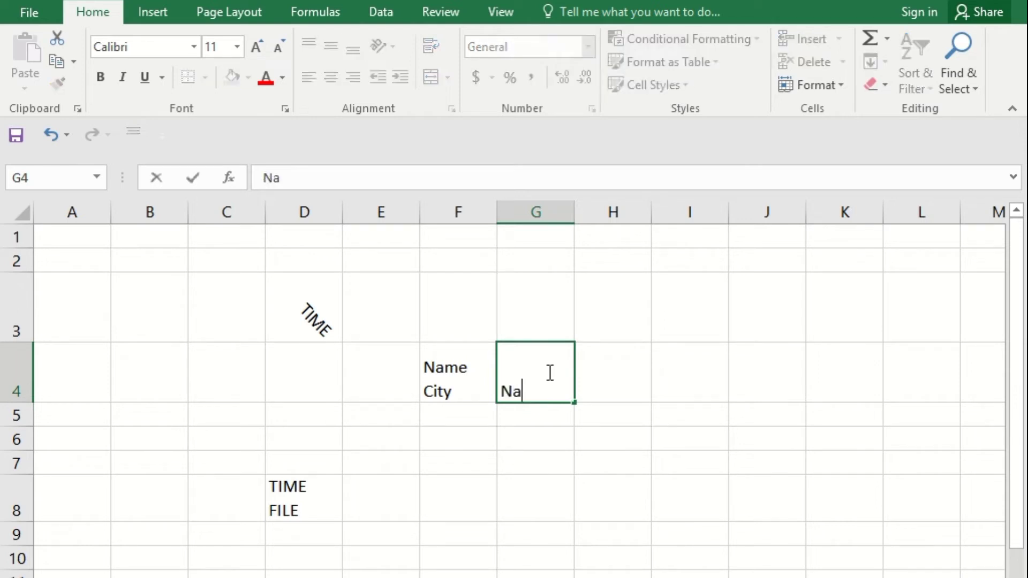
{"action": "type", "text": "me"}
{"action": "key", "text": "Escape"}
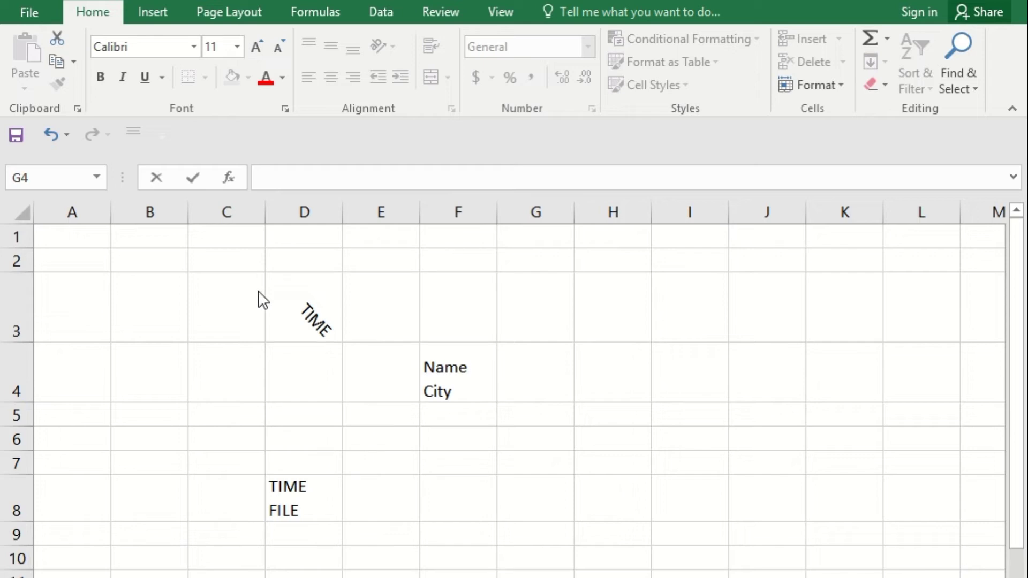
{"action": "left_click_drag", "start_coordinate": [262, 262], "coordinate": [535, 535]}
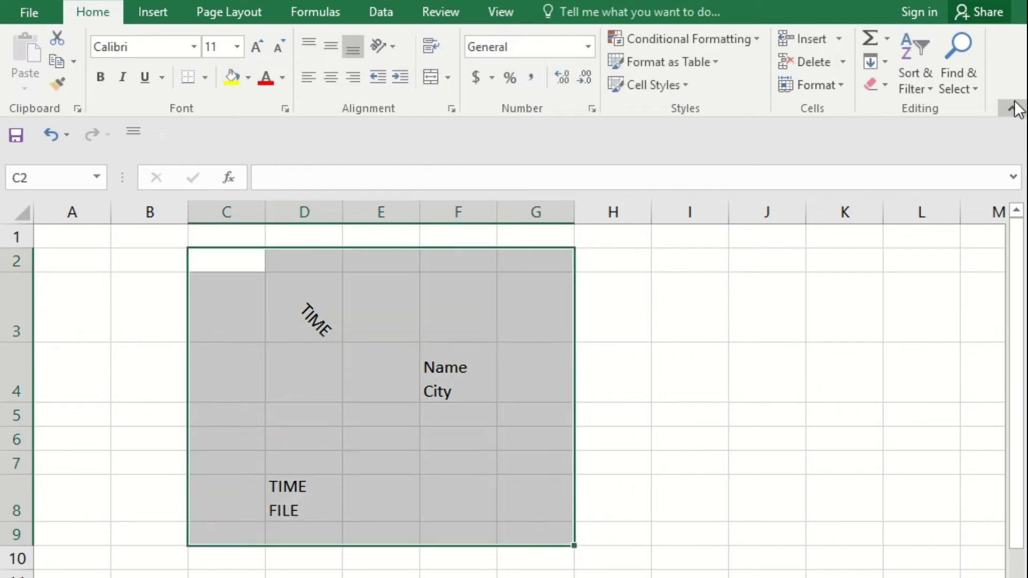
Clear the contents of C2:G9, then select the NAME, AGE and CITY header cells on the names sheet
{"action": "left_click", "coordinate": [870, 84]}
{"action": "left_click", "coordinate": [931, 157]}
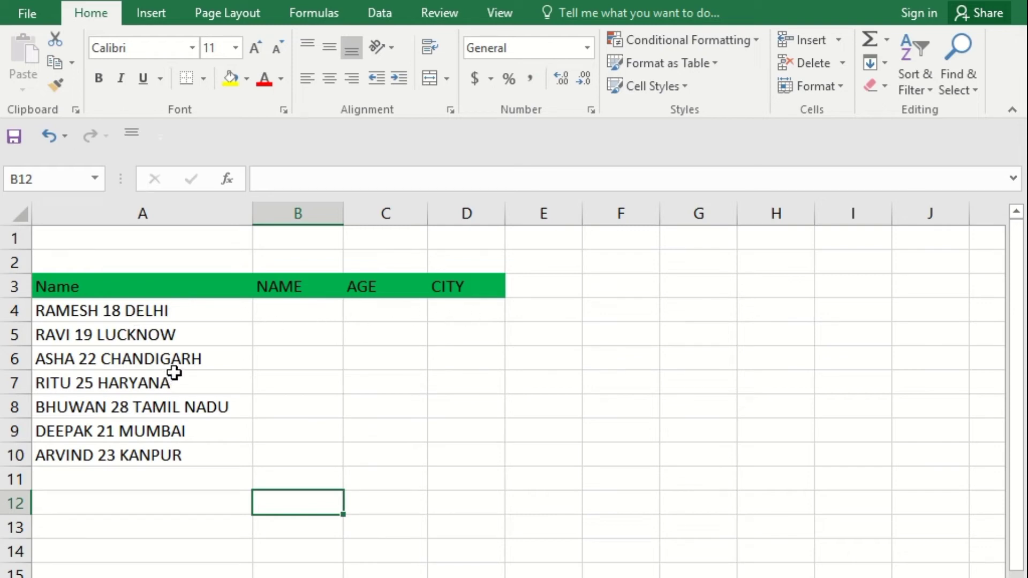
{"action": "left_click", "coordinate": [230, 289]}
{"action": "left_click", "coordinate": [310, 289]}
{"action": "left_click", "coordinate": [399, 289]}
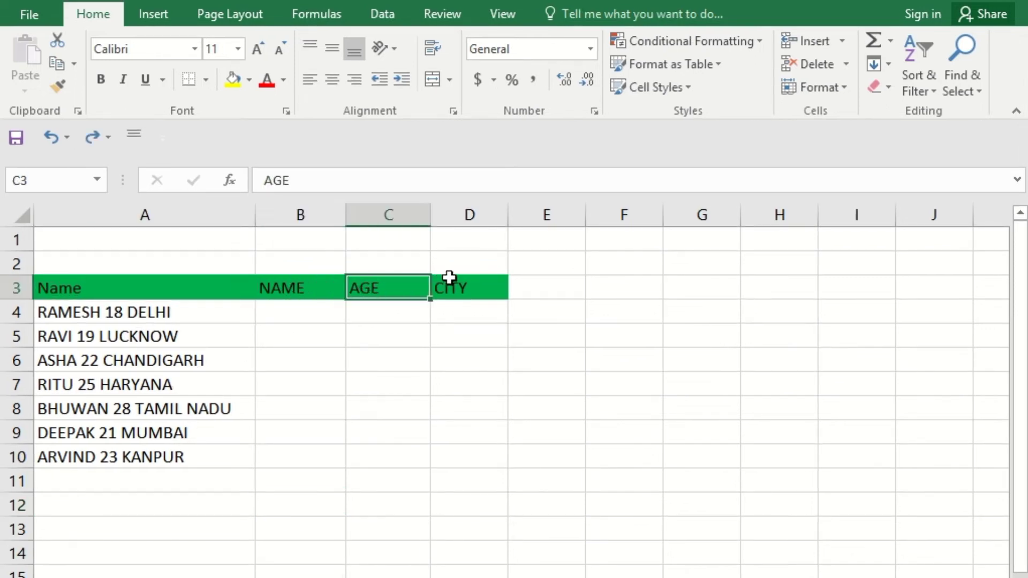
{"action": "left_click", "coordinate": [449, 278]}
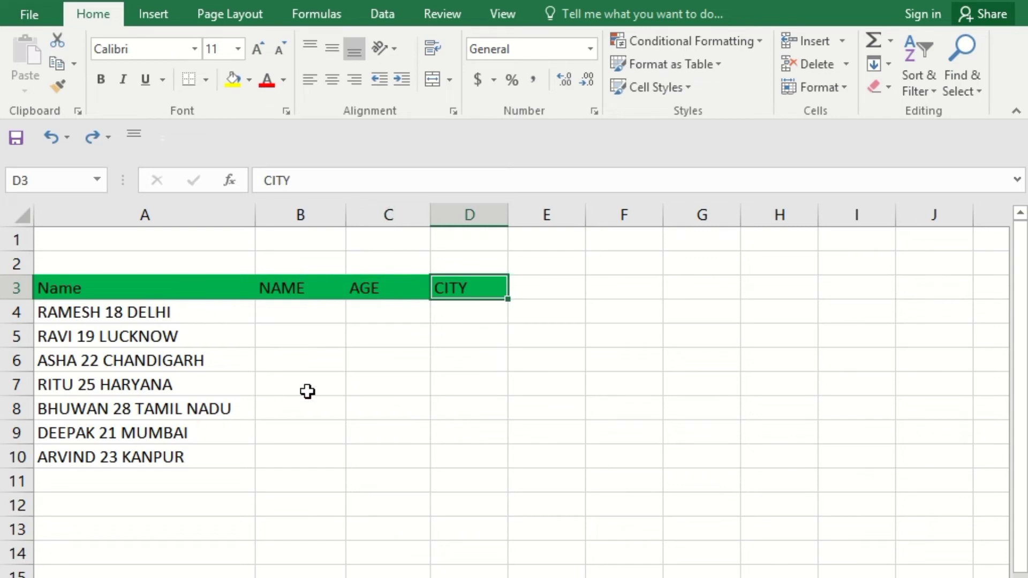
Enter a sample row of RAMESH, 18 and DELHI in B4:D4
{"action": "left_click", "coordinate": [302, 314]}
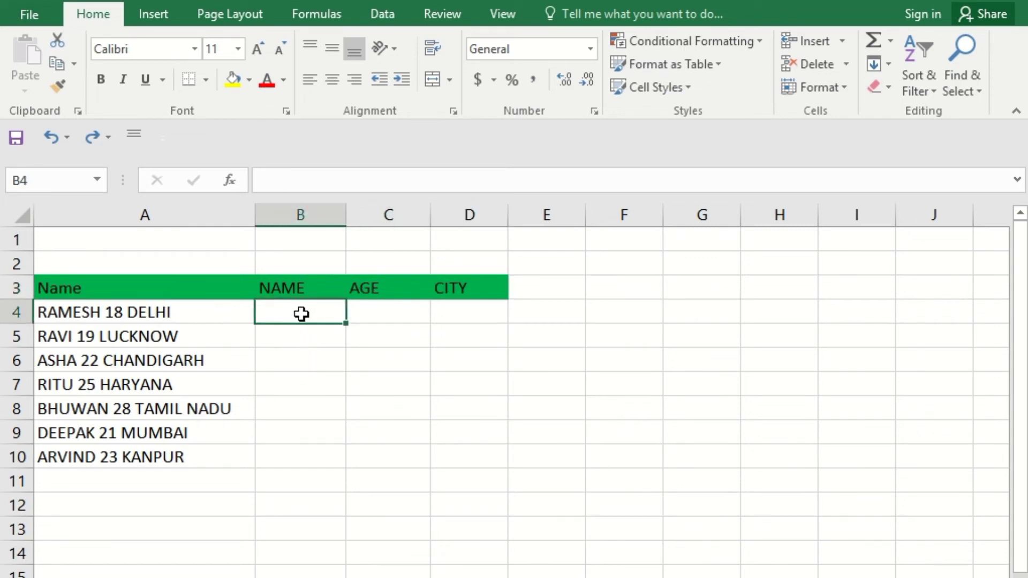
{"action": "type", "text": "RA"}
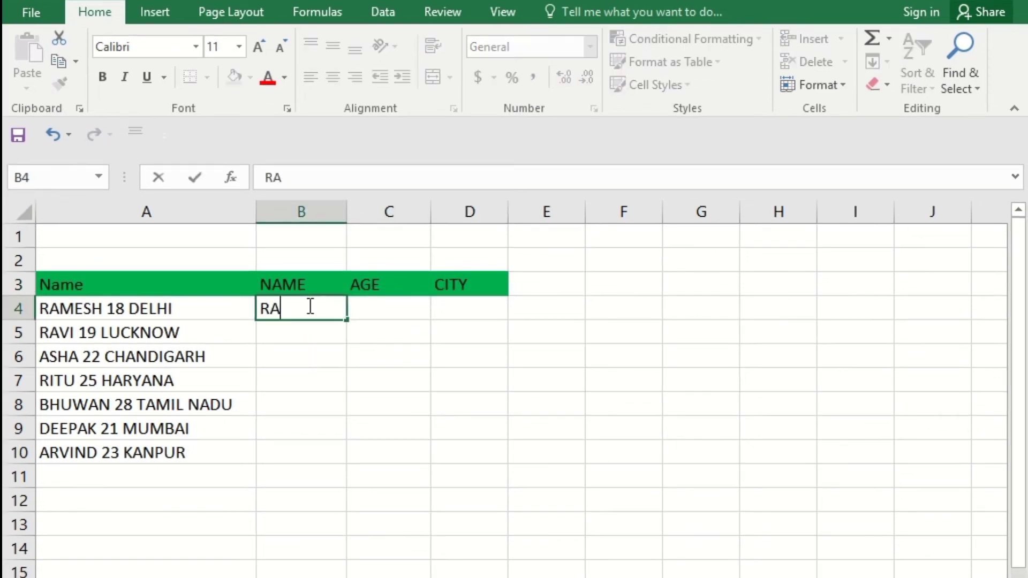
{"action": "type", "text": "MESH"}
{"action": "left_click", "coordinate": [395, 306]}
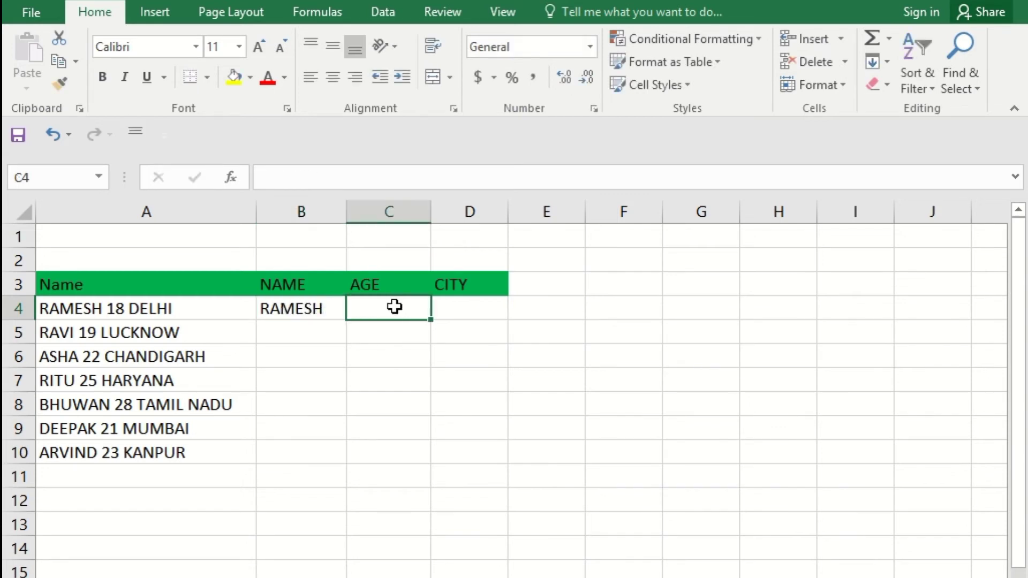
{"action": "type", "text": "18"}
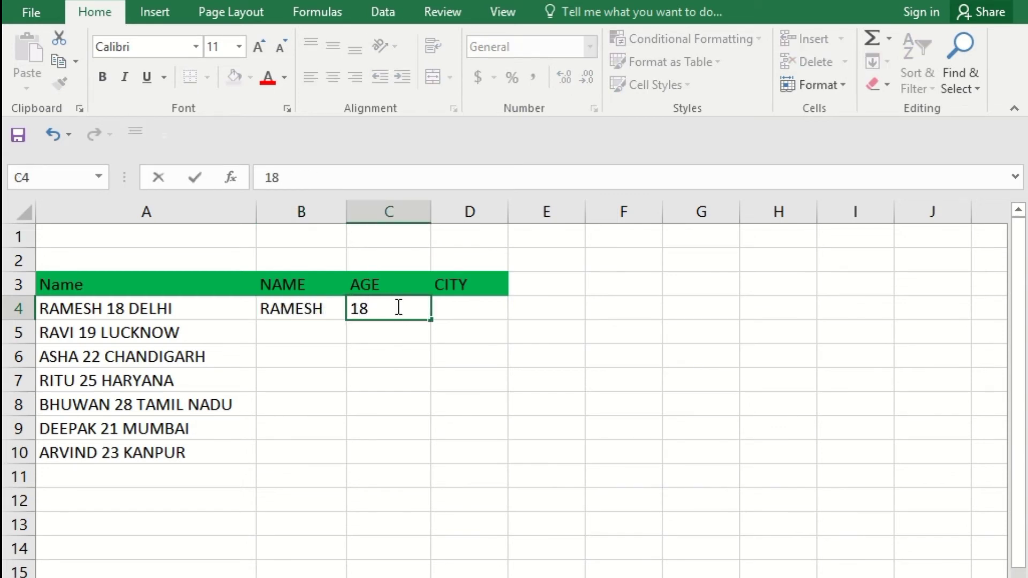
{"action": "key", "text": "Tab"}
{"action": "type", "text": "DD"}
{"action": "type", "text": "LH"}
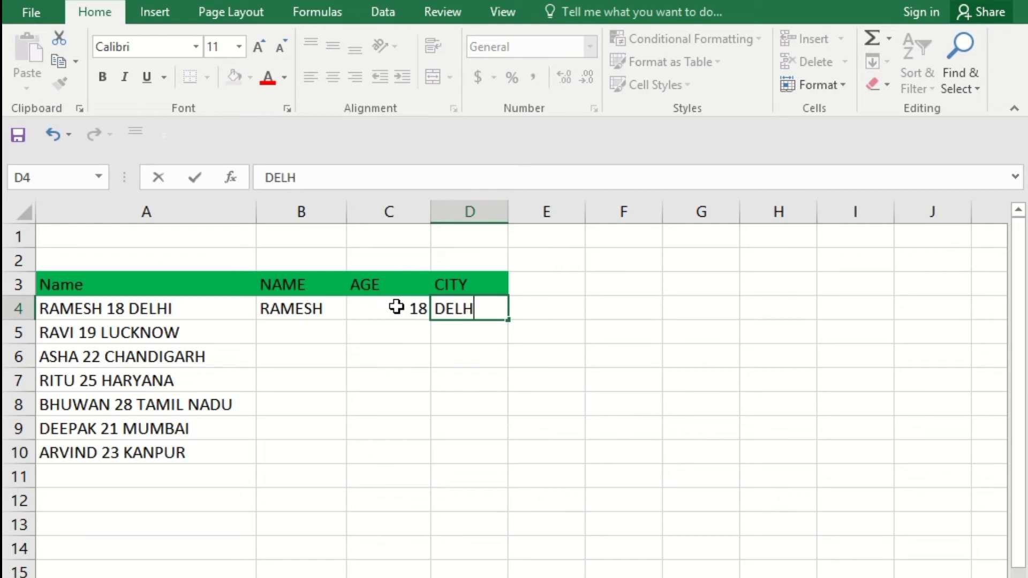
{"action": "key", "text": "BackSpace"}
{"action": "type", "text": "L"}
{"action": "key", "text": "BackSpace"}
{"action": "type", "text": "HI"}
{"action": "key", "text": "Return"}
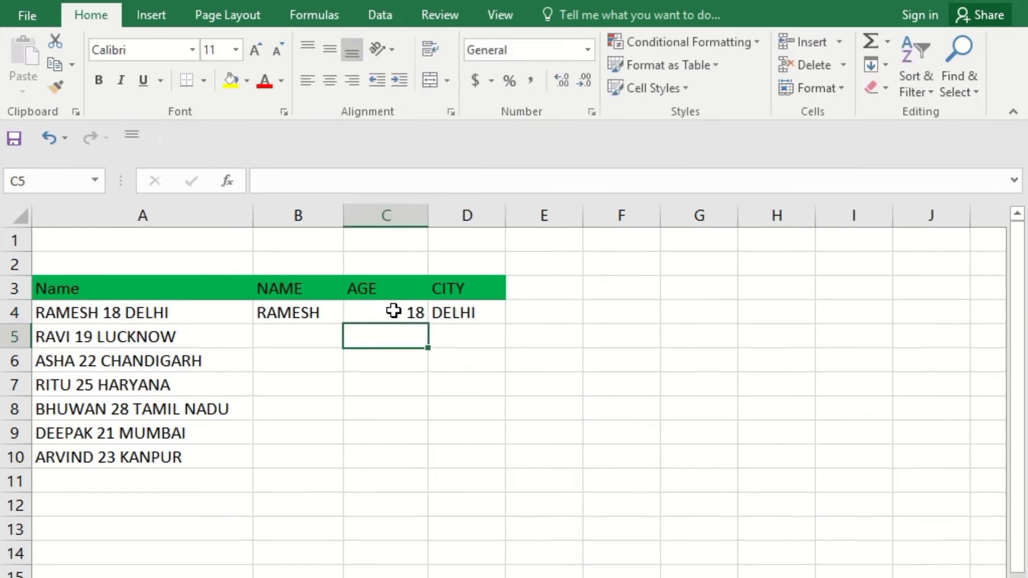
Delete the sample age and city, then Flash Fill first names from RAMESH down B4:B10
{"action": "left_click_drag", "start_coordinate": [396, 314], "coordinate": [484, 313]}
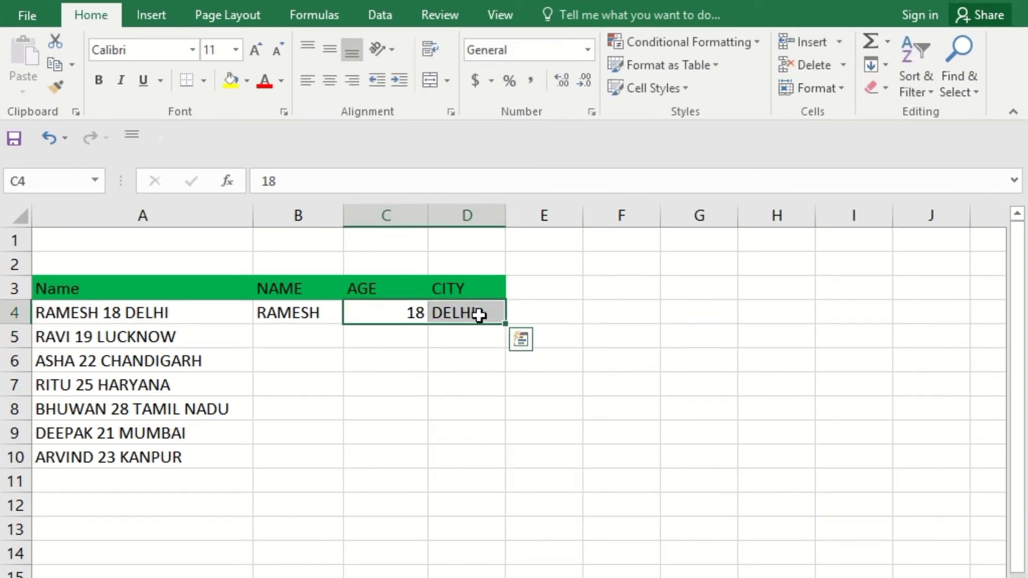
{"action": "key", "text": "Delete"}
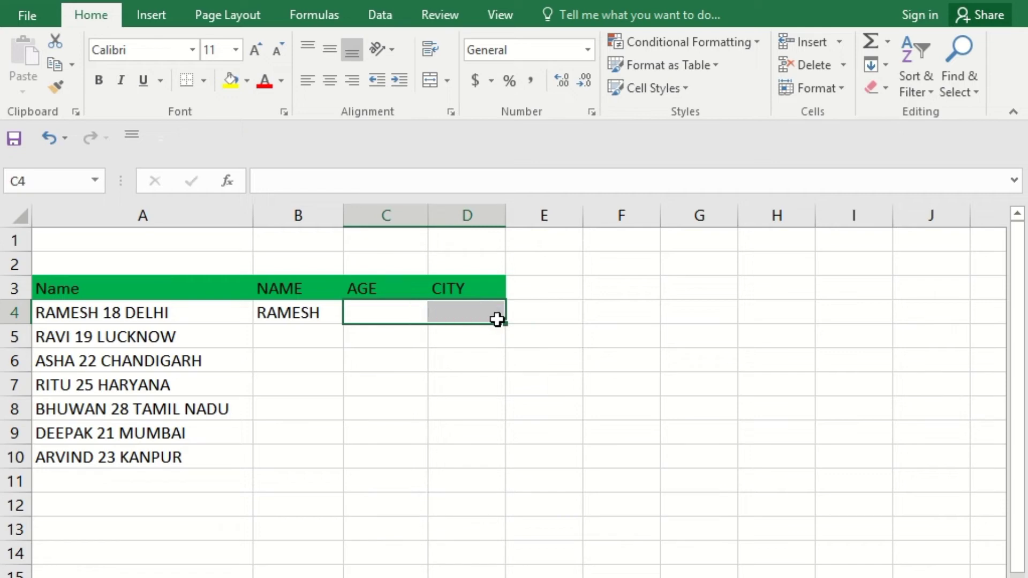
{"action": "left_click", "coordinate": [298, 336]}
{"action": "left_click", "coordinate": [297, 313]}
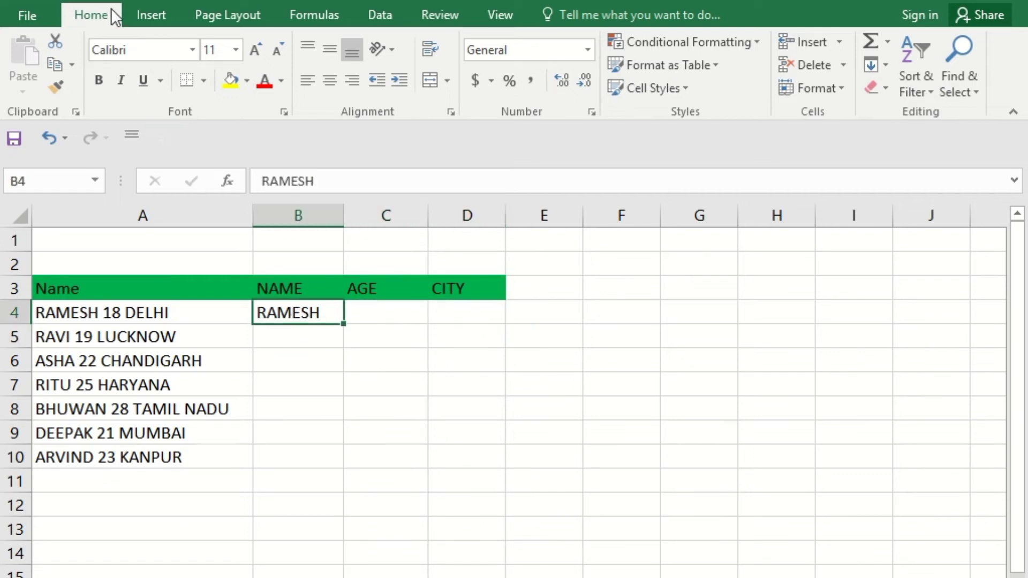
{"action": "left_click", "coordinate": [872, 66]}
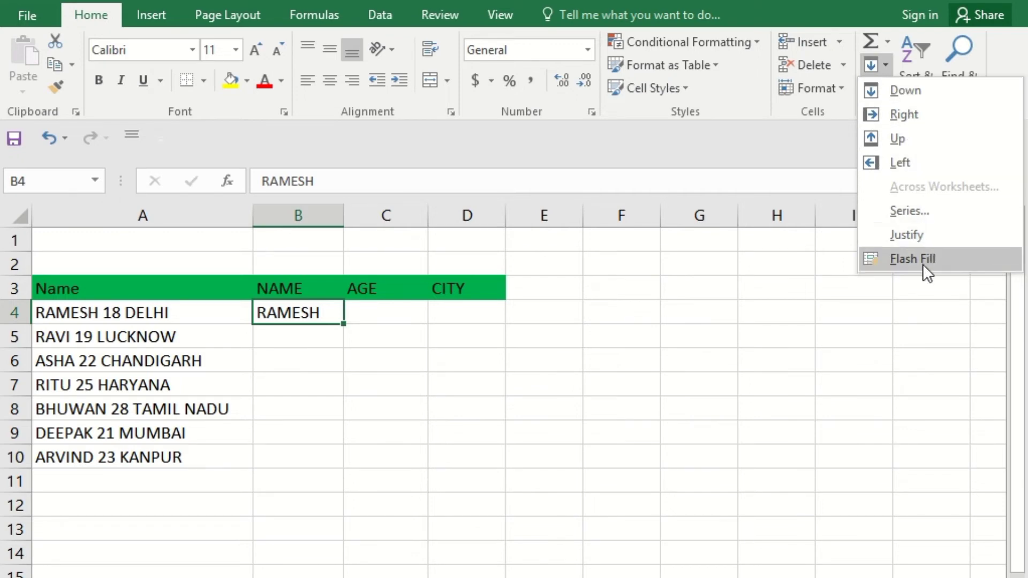
{"action": "left_click", "coordinate": [900, 261]}
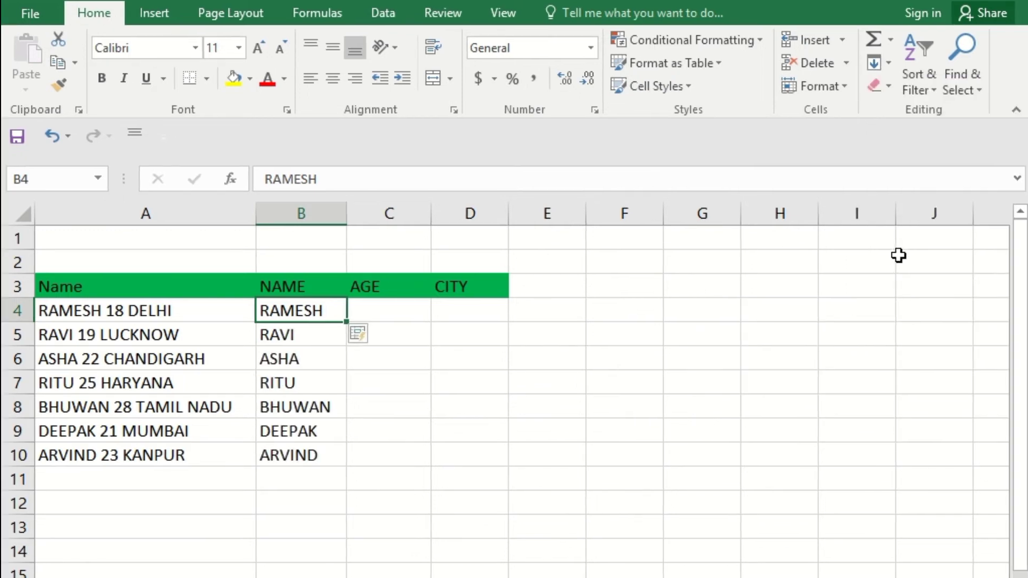
{"action": "left_click", "coordinate": [300, 481]}
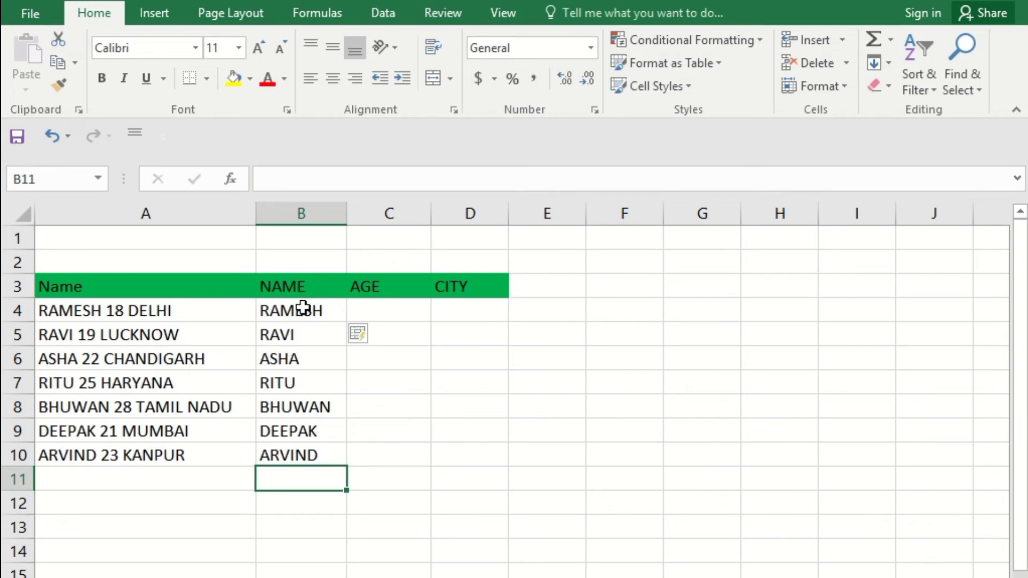
Enter 18 in C4 and Flash Fill the ages down C4:C10
{"action": "left_click", "coordinate": [303, 308]}
{"action": "left_click", "coordinate": [406, 309]}
{"action": "type", "text": "18"}
{"action": "key", "text": "Return"}
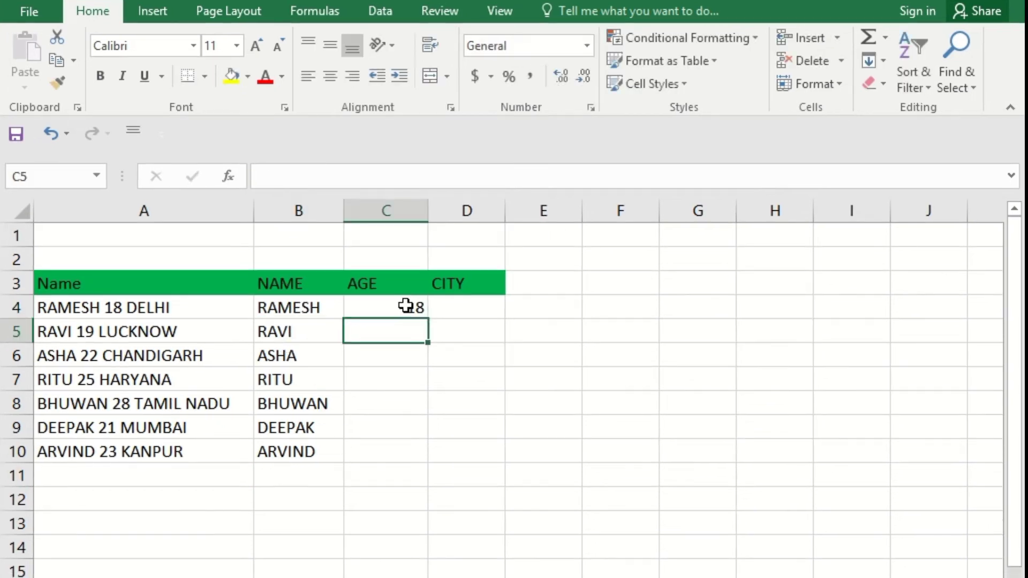
{"action": "left_click", "coordinate": [402, 306]}
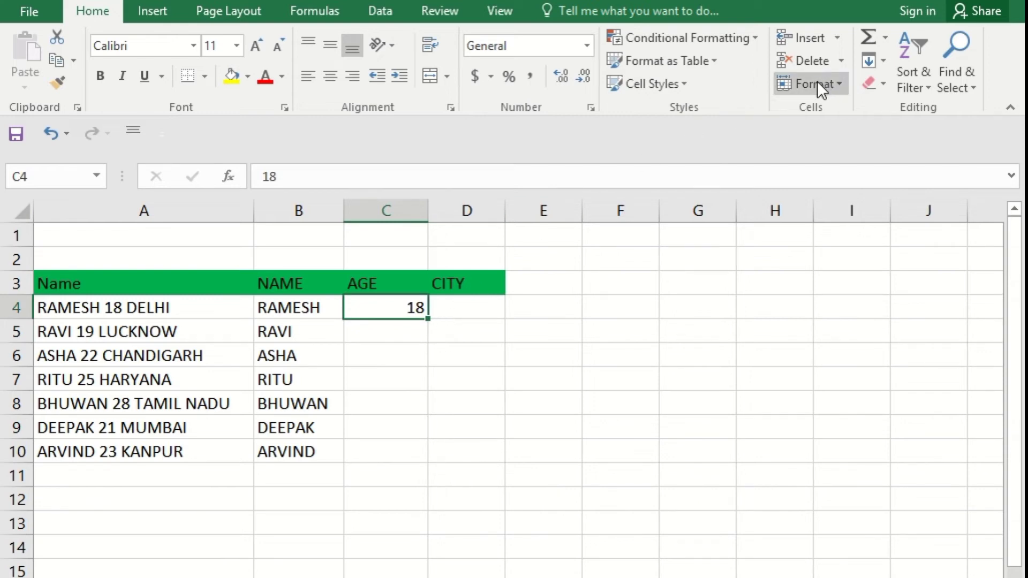
{"action": "left_click", "coordinate": [867, 64]}
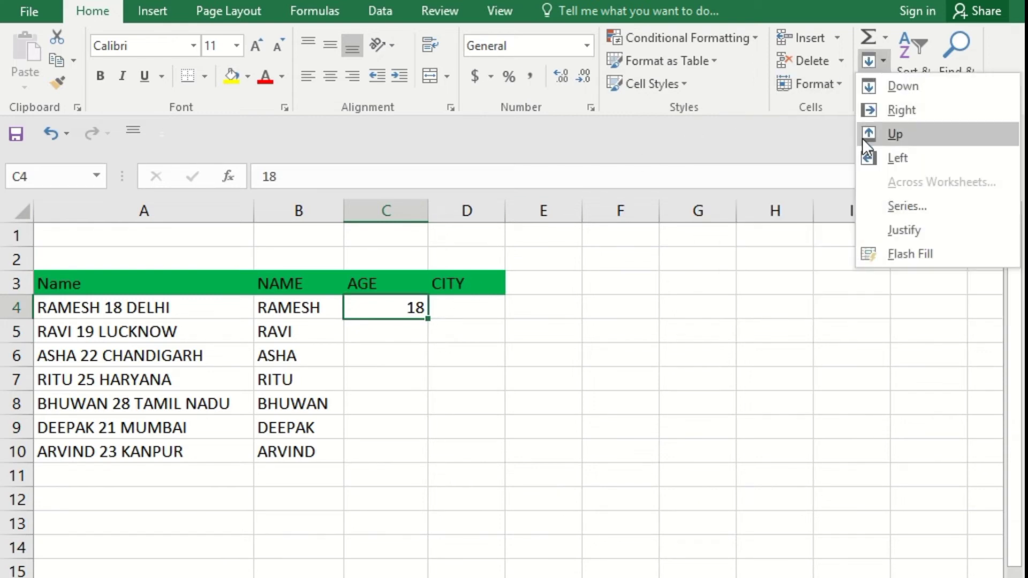
{"action": "left_click", "coordinate": [889, 255]}
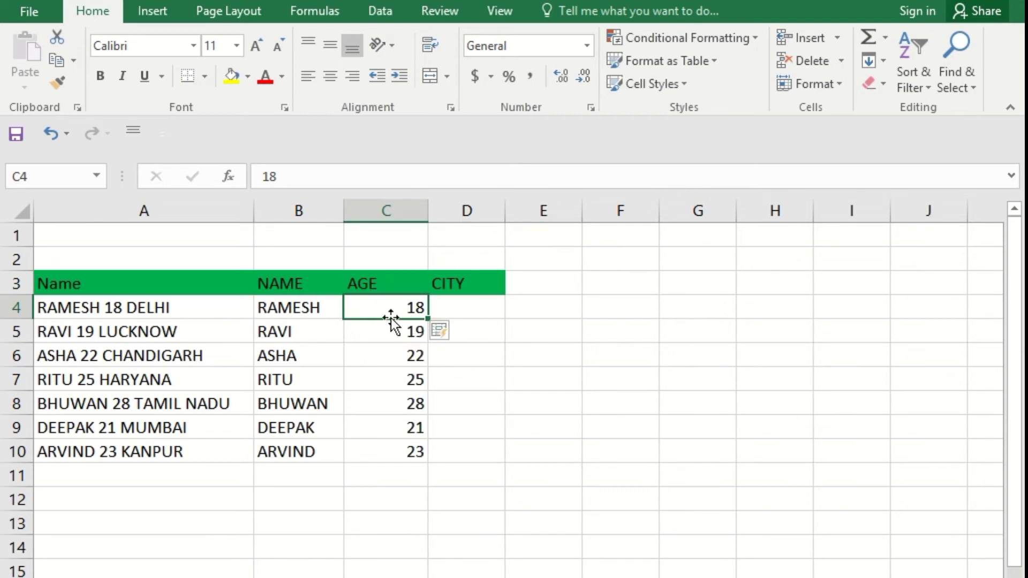
{"action": "left_click", "coordinate": [558, 338]}
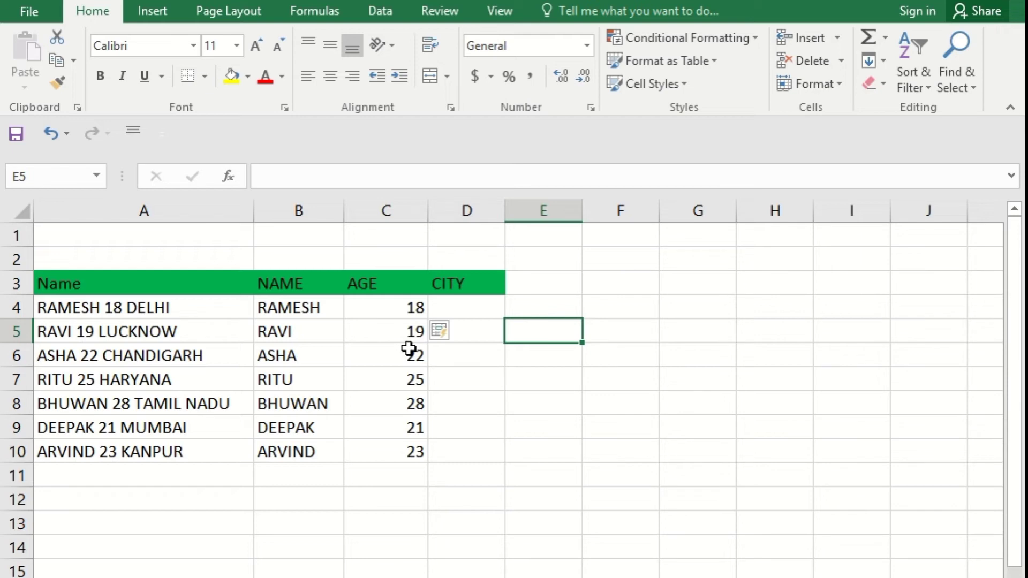
Flash Fill the CITY column with Ctrl+E from a misspelled DEHL sample and widen it
{"action": "key", "text": "Left"}
{"action": "key", "text": "Up"}
{"action": "type", "text": "D"}
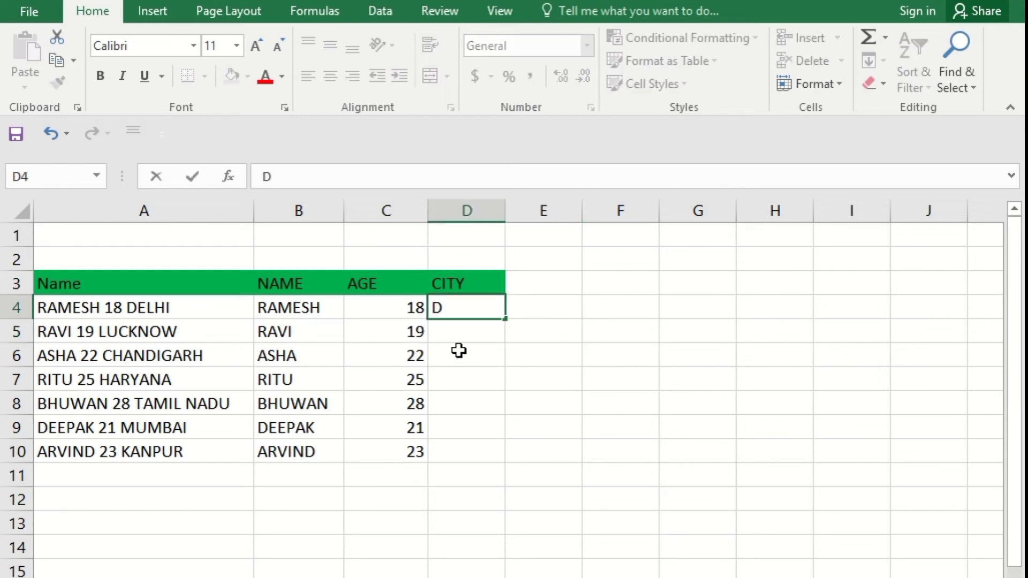
{"action": "type", "text": "EHLI"}
{"action": "key", "text": "Return"}
{"action": "key", "text": "Up"}
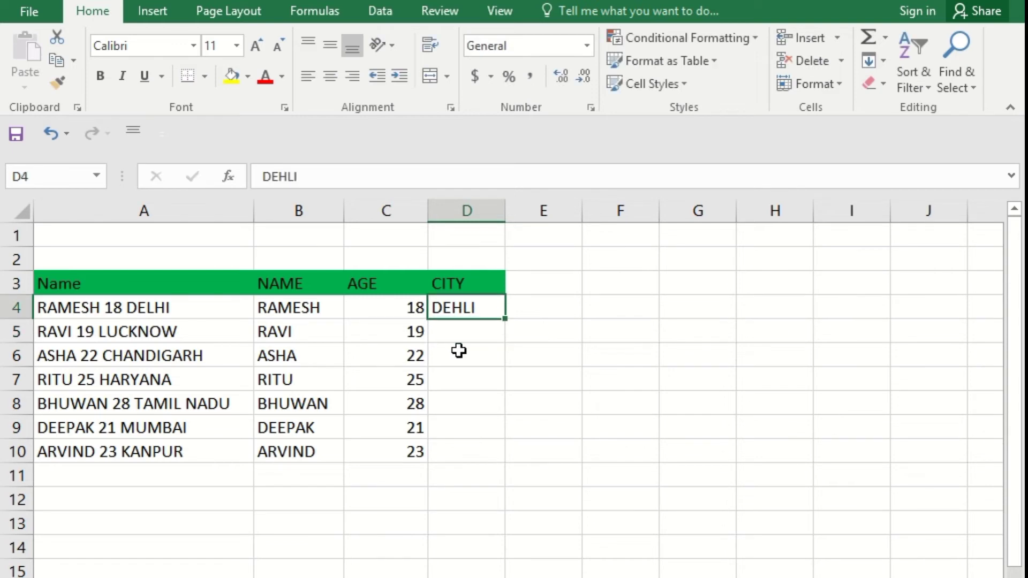
{"action": "key", "text": "ctrl+e"}
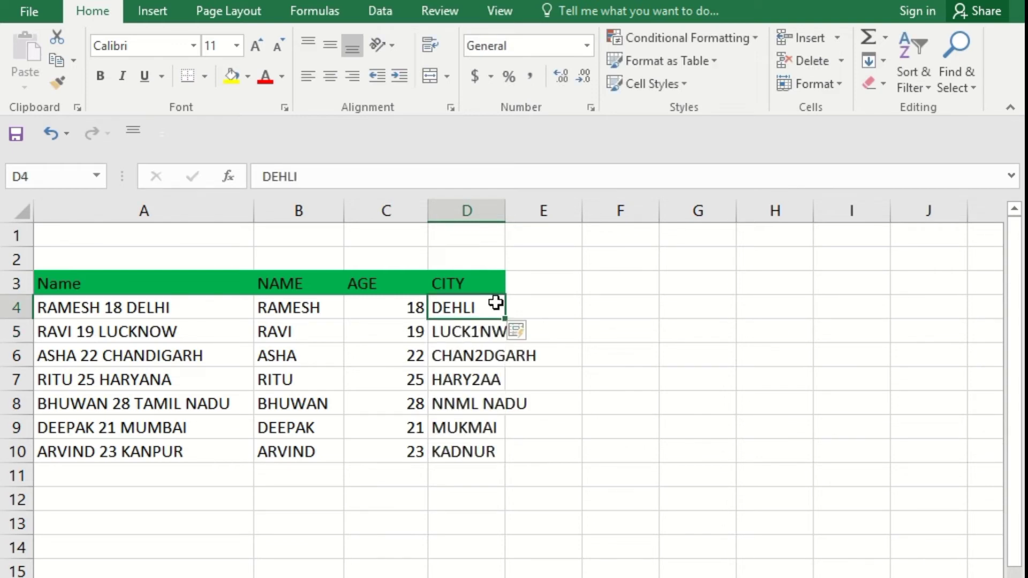
{"action": "left_click_drag", "start_coordinate": [505, 212], "coordinate": [538, 215]}
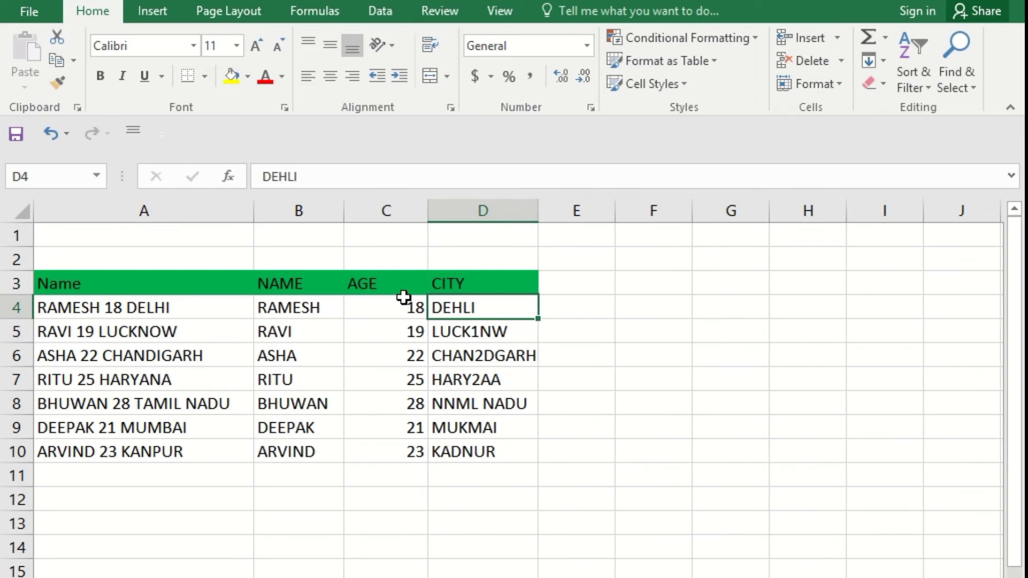
Enter DELHI in C4, Flash Fill cities down to C10 with Ctrl+E, and widen column C
{"action": "left_click", "coordinate": [495, 281]}
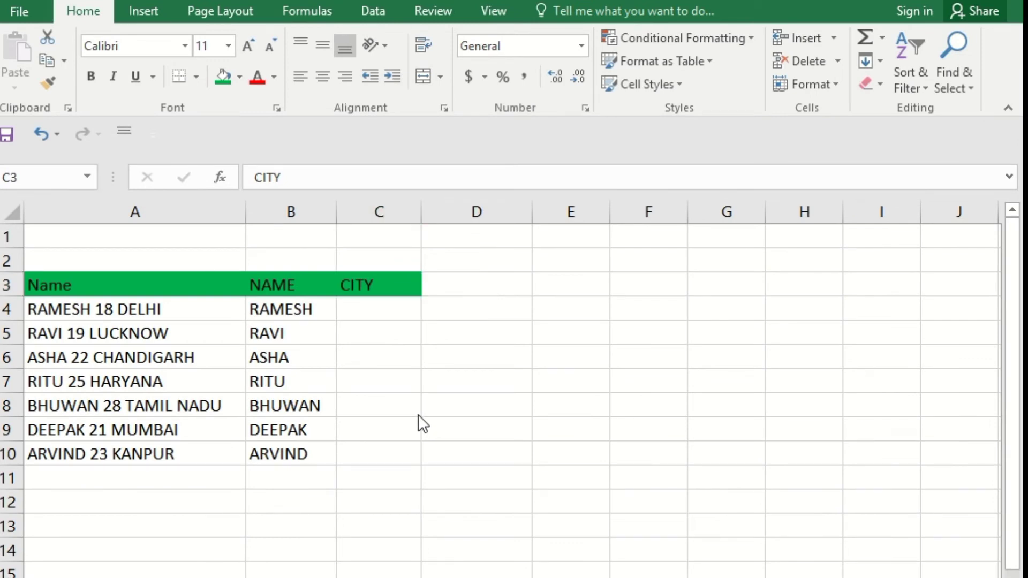
{"action": "left_click", "coordinate": [378, 289]}
{"action": "left_click", "coordinate": [378, 303]}
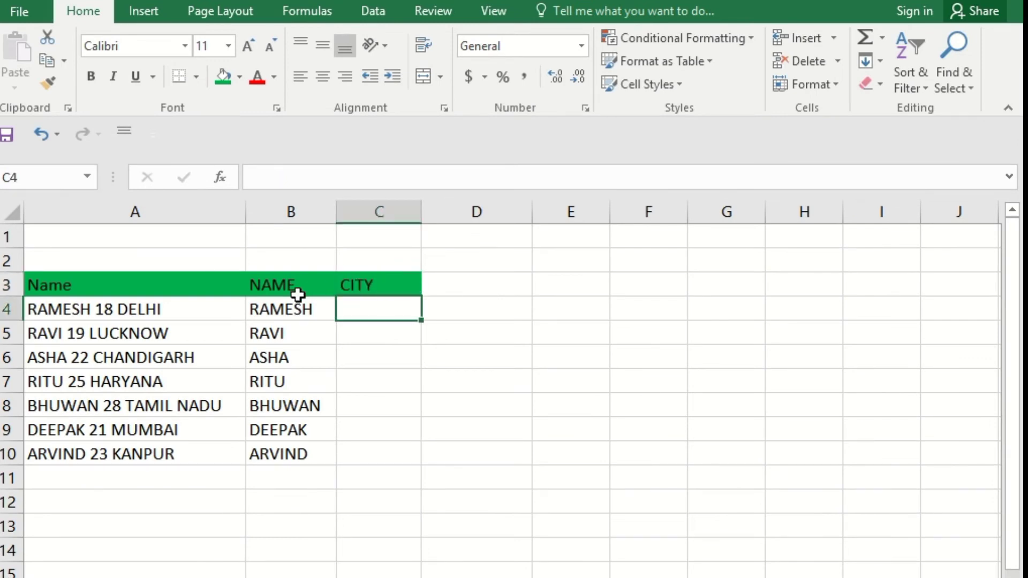
{"action": "left_click", "coordinate": [375, 286]}
{"action": "left_click", "coordinate": [382, 300]}
{"action": "type", "text": "DEHLI"}
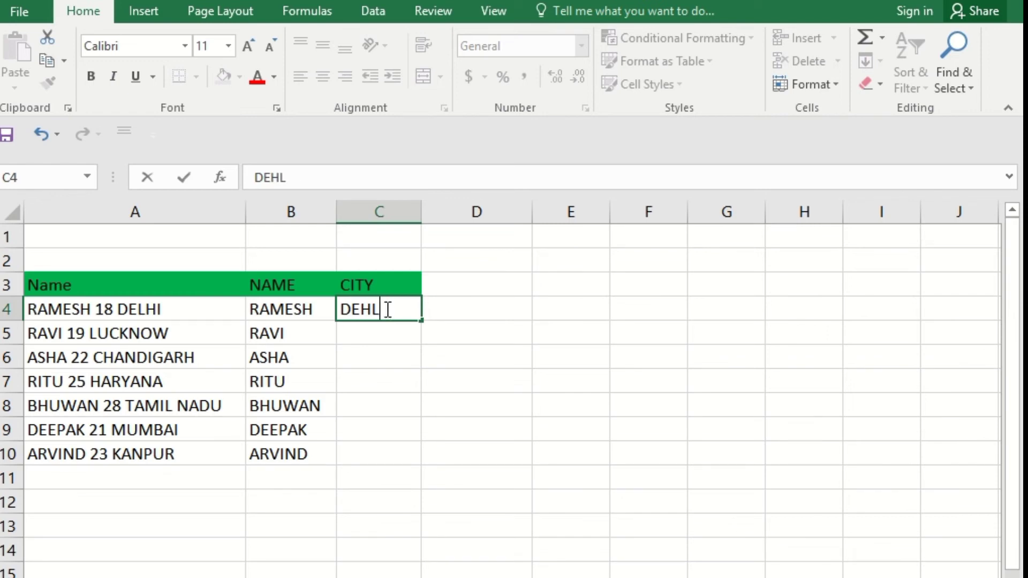
{"action": "key", "text": "BackSpace"}
{"action": "key", "text": "BackSpace"}
{"action": "type", "text": "LHI"}
{"action": "key", "text": "Return"}
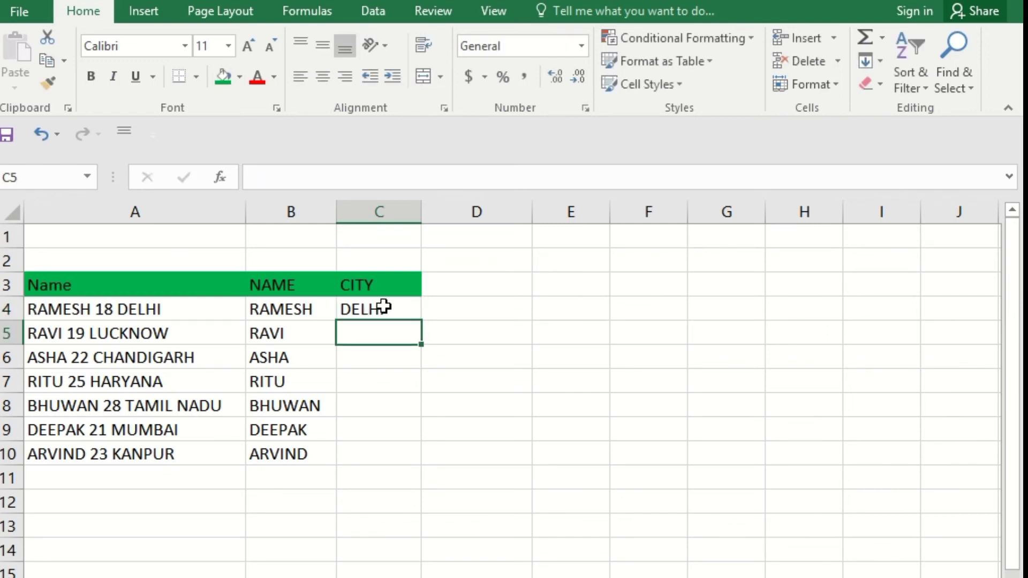
{"action": "left_click", "coordinate": [384, 306]}
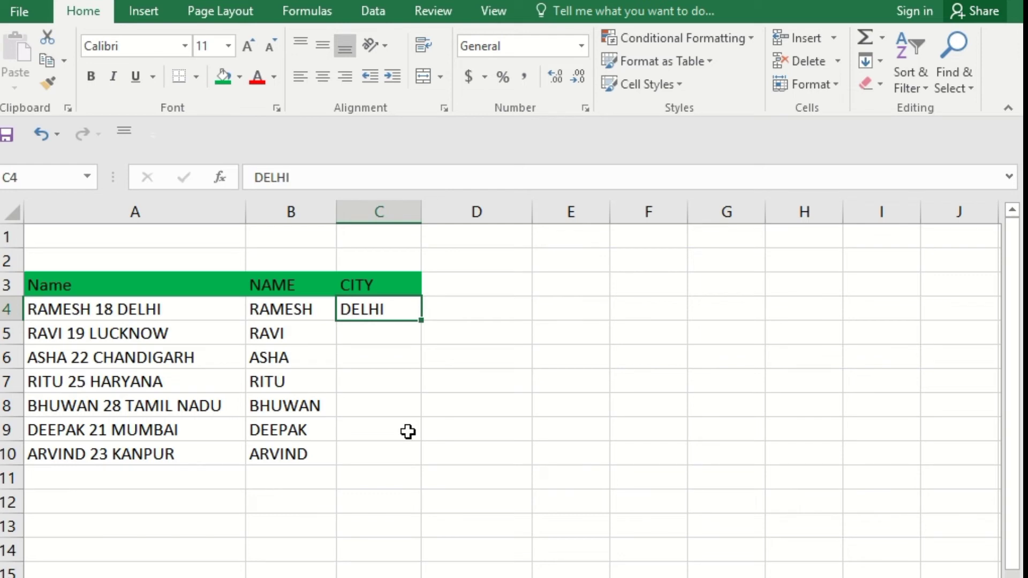
{"action": "key", "text": "ctrl+e"}
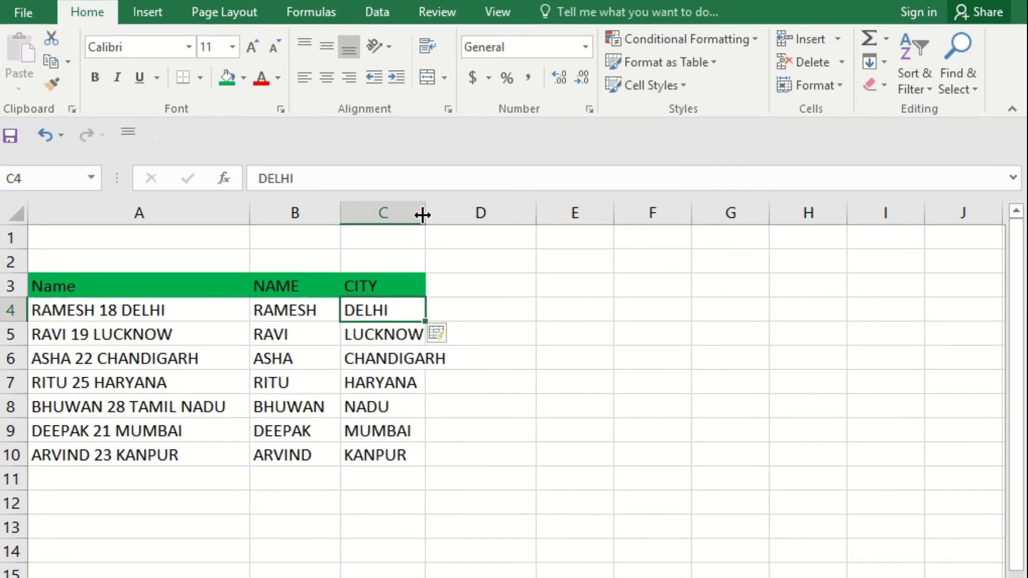
{"action": "left_click_drag", "start_coordinate": [424, 214], "coordinate": [450, 214]}
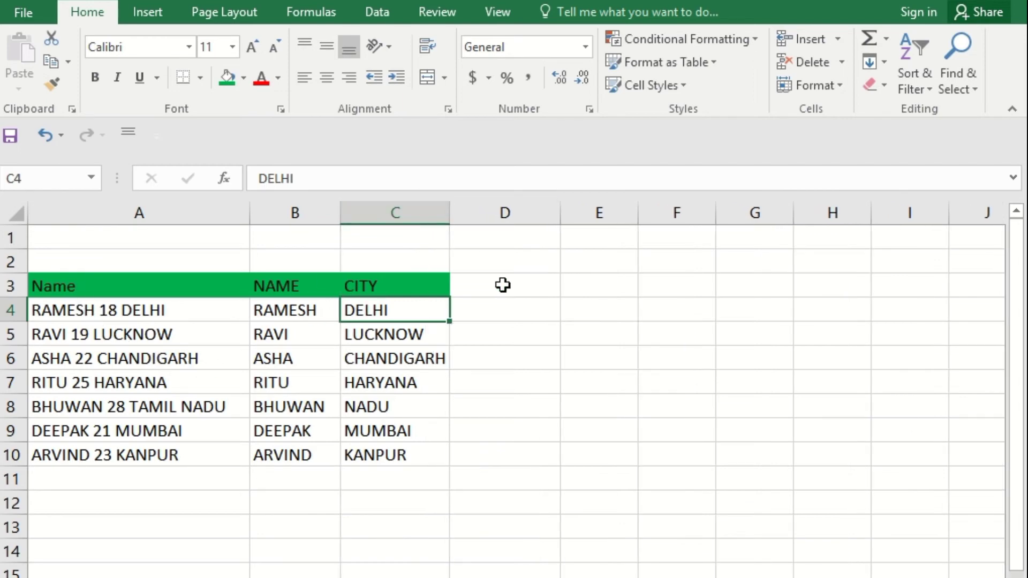
Switch to the payroll worksheet with Month, Basic Pay through Payable headers and monthly dates
{"action": "left_click", "coordinate": [618, 287]}
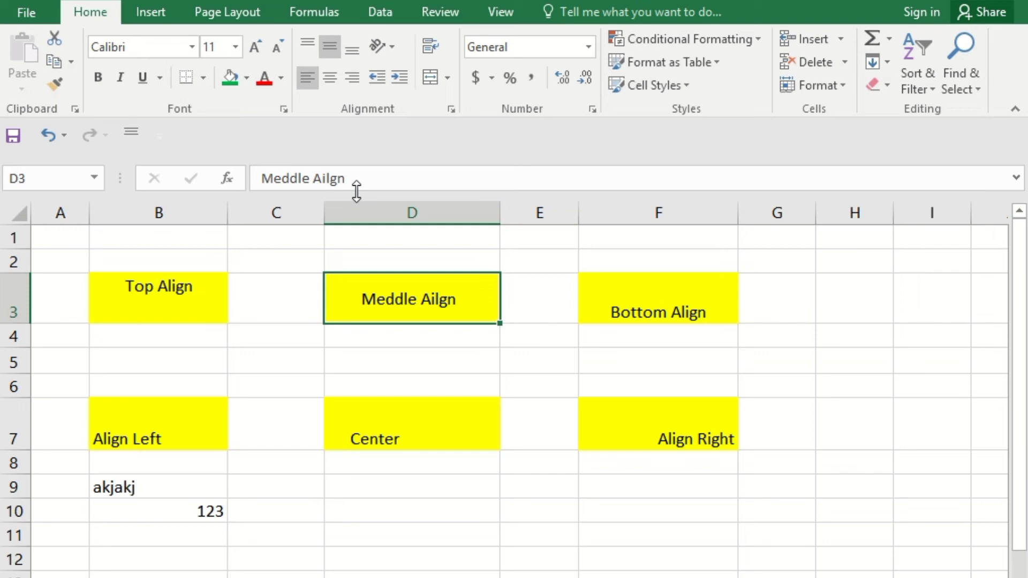
{"action": "left_click", "coordinate": [337, 396]}
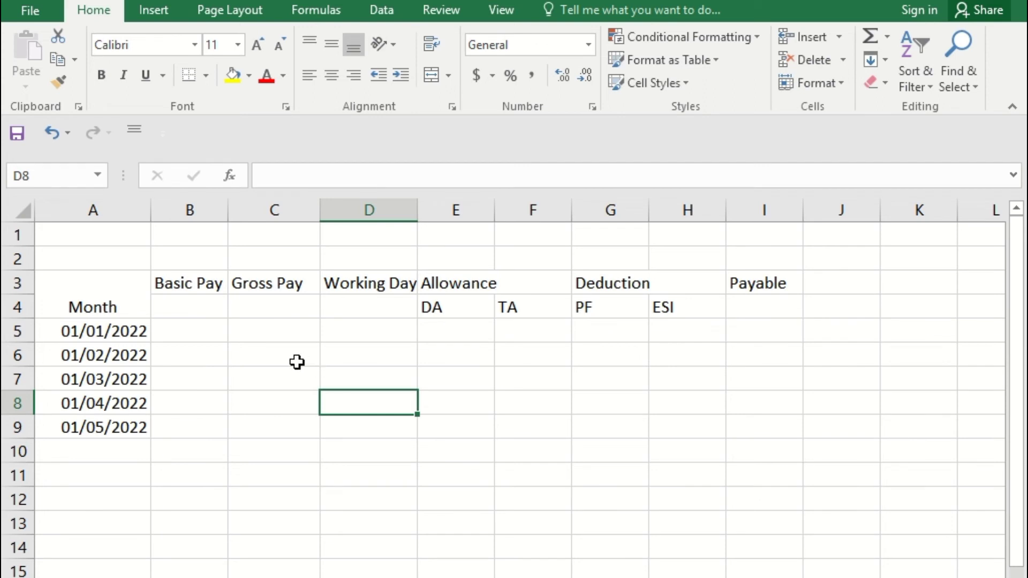
Make row 4 taller and merge Basic Pay, Gross Pay and Working Day down rows 3–4
{"action": "left_click", "coordinate": [148, 304]}
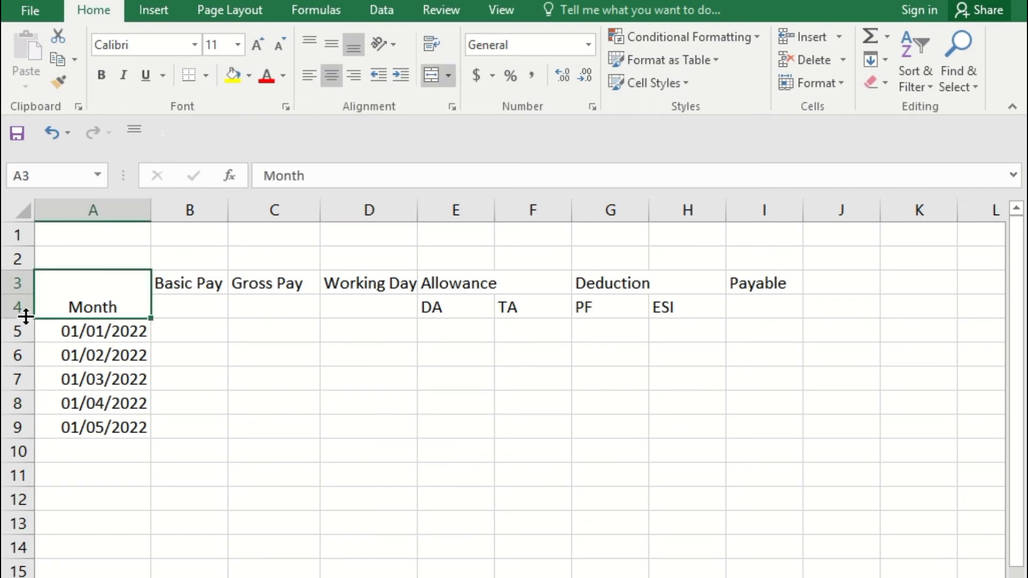
{"action": "left_click_drag", "start_coordinate": [21, 319], "coordinate": [32, 330]}
{"action": "left_click_drag", "start_coordinate": [213, 276], "coordinate": [197, 319]}
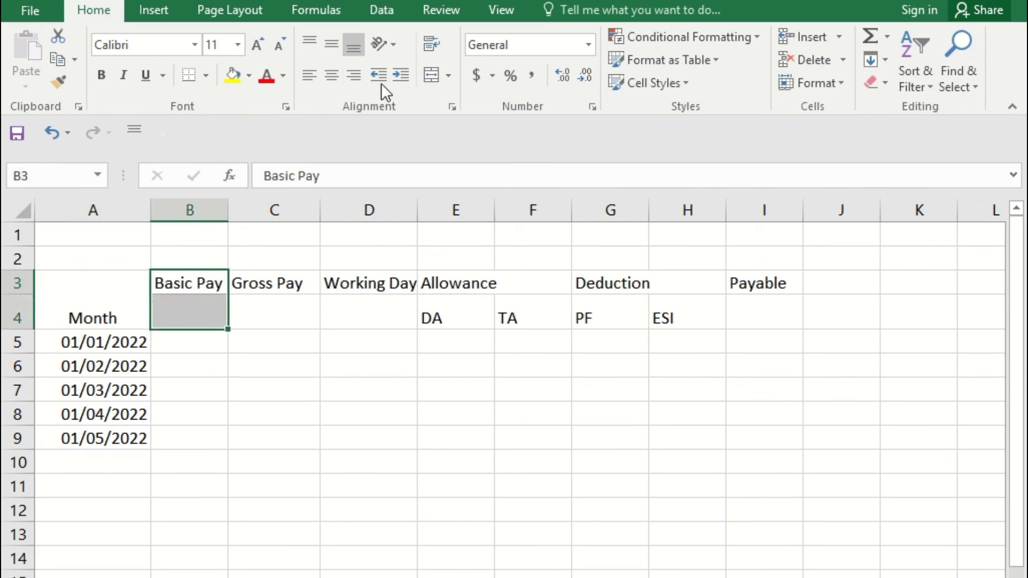
{"action": "left_click", "coordinate": [431, 75]}
{"action": "left_click_drag", "start_coordinate": [288, 280], "coordinate": [273, 311]}
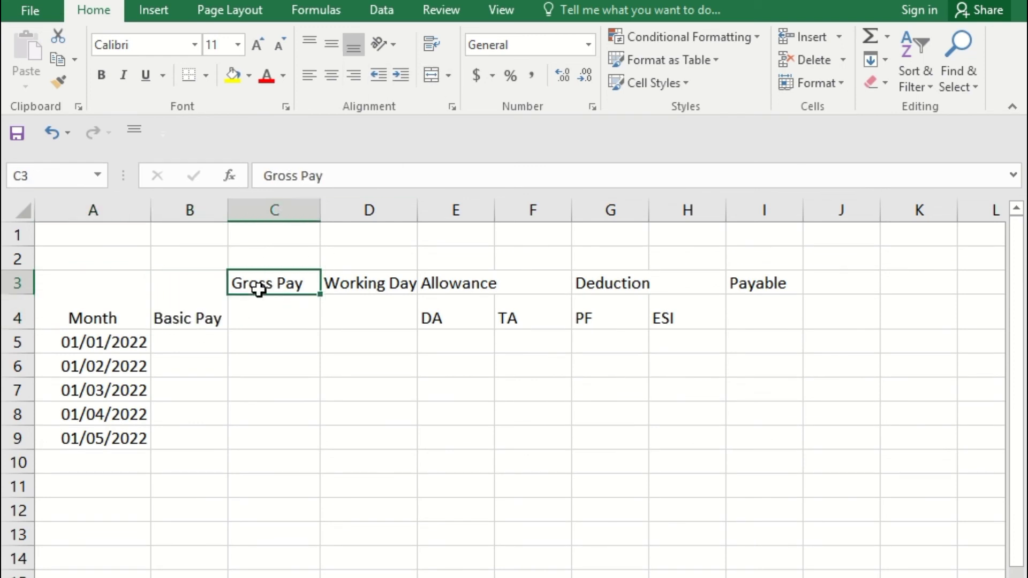
{"action": "left_click", "coordinate": [432, 74]}
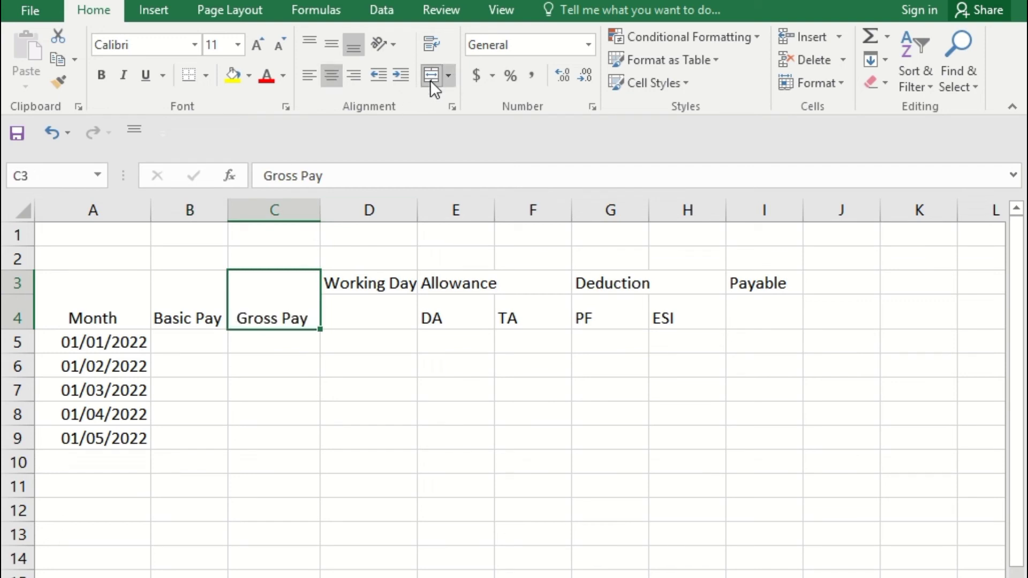
{"action": "left_click_drag", "start_coordinate": [368, 283], "coordinate": [362, 320]}
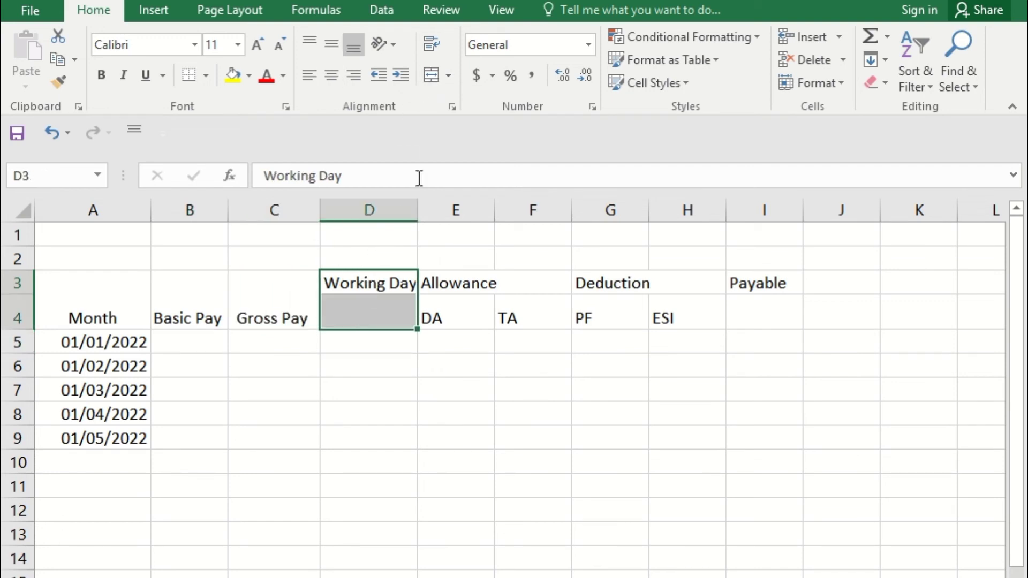
{"action": "left_click", "coordinate": [431, 75]}
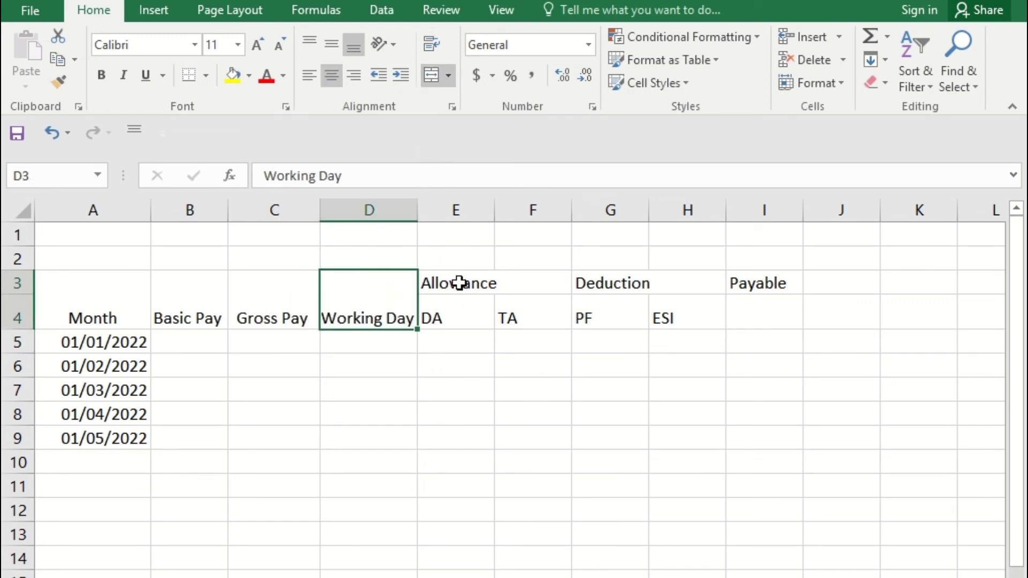
Merge and centre Allowance over E3:F3, Deduction over G3:H3, and Payable down I3:I4
{"action": "left_click_drag", "start_coordinate": [459, 283], "coordinate": [551, 283]}
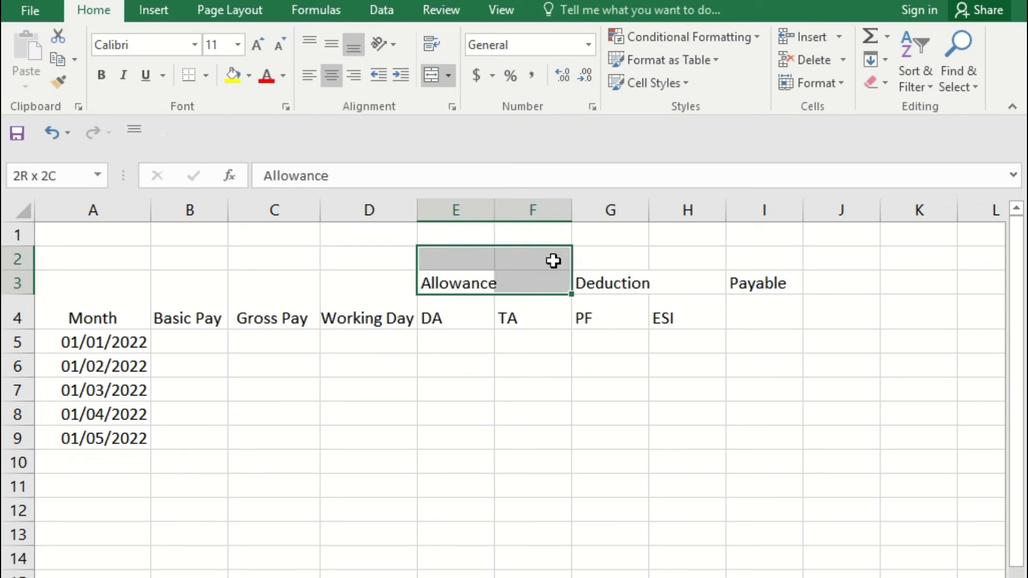
{"action": "left_click", "coordinate": [428, 73]}
{"action": "left_click", "coordinate": [638, 283]}
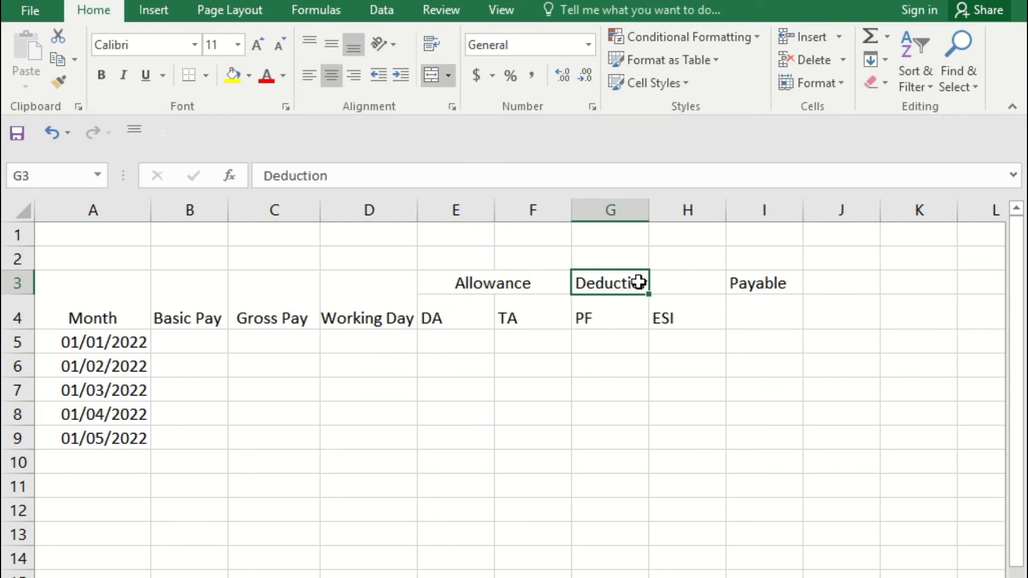
{"action": "left_click_drag", "start_coordinate": [638, 282], "coordinate": [666, 288]}
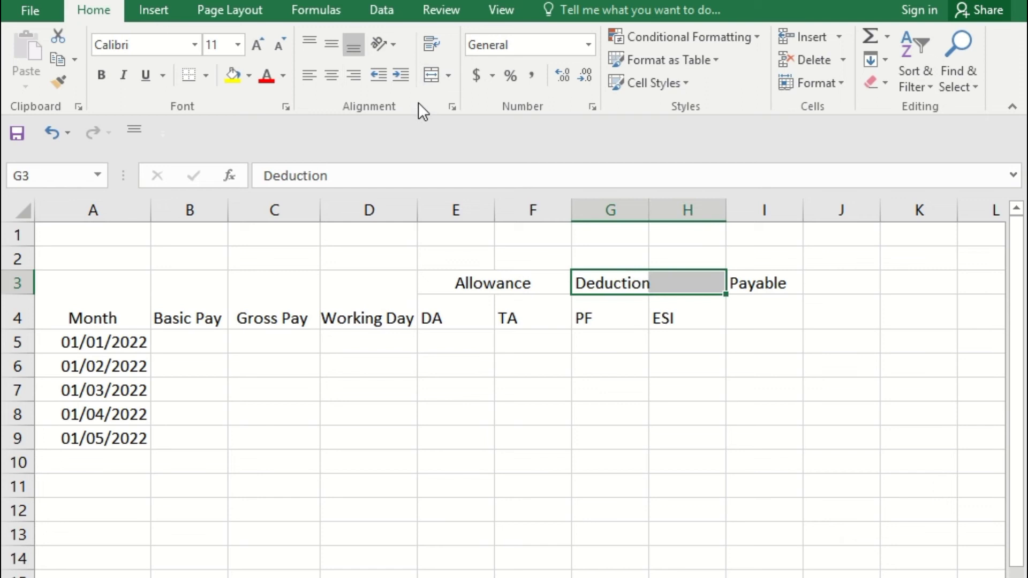
{"action": "left_click", "coordinate": [427, 76]}
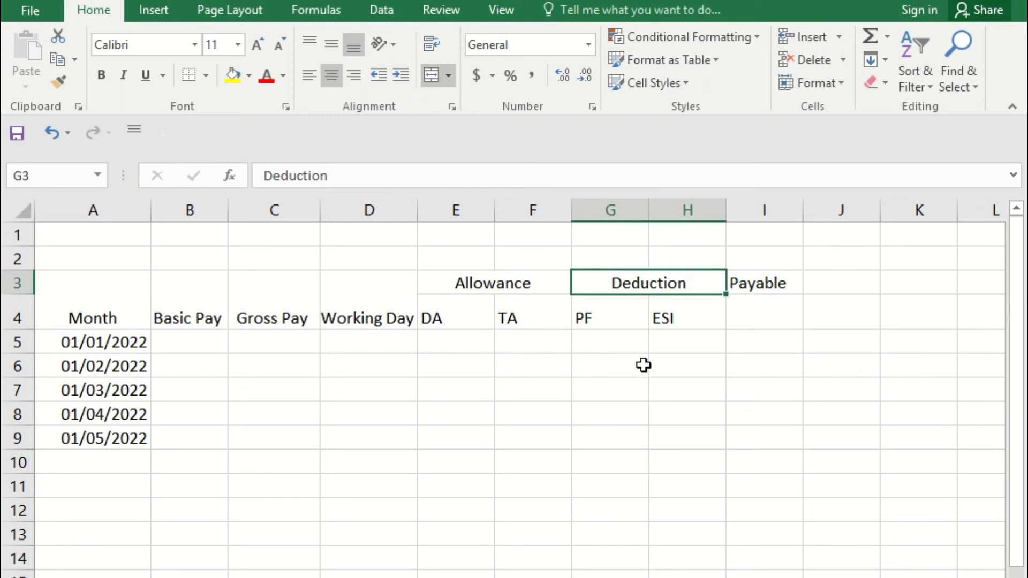
{"action": "mouse_move", "coordinate": [742, 281]}
{"action": "left_mouse_down"}
{"action": "mouse_move", "coordinate": [768, 331]}
{"action": "mouse_move", "coordinate": [769, 321]}
{"action": "left_mouse_up"}
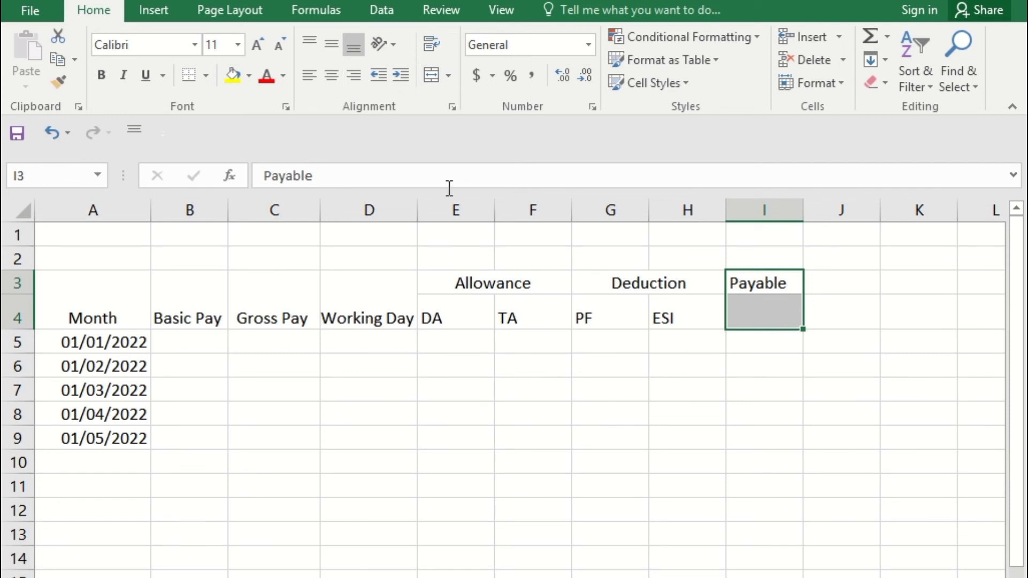
{"action": "left_click", "coordinate": [428, 73]}
Heighten row 4 and angle the Month and Basic Pay headers counterclockwise
{"action": "left_click_drag", "start_coordinate": [532, 366], "coordinate": [455, 389]}
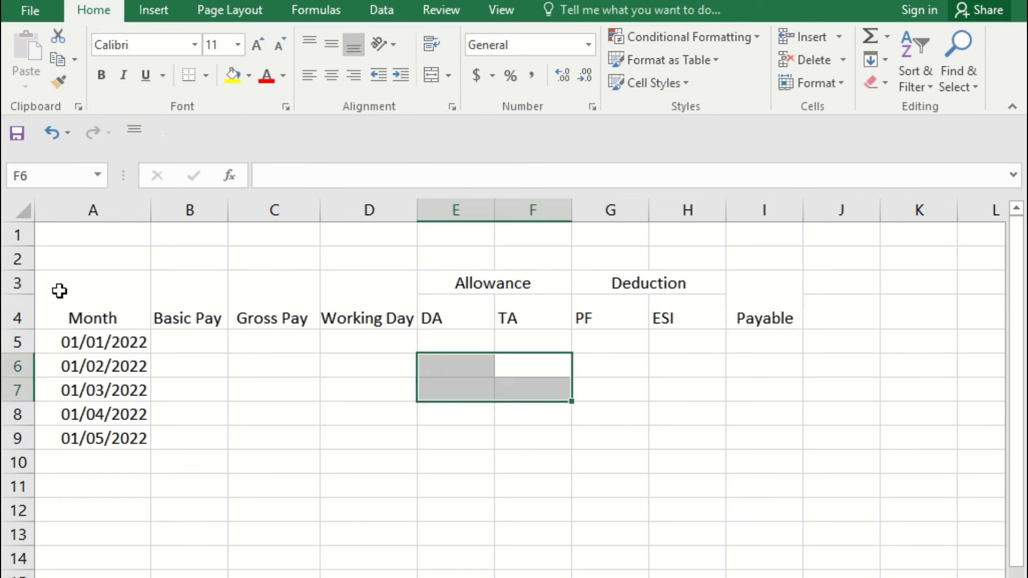
{"action": "left_click_drag", "start_coordinate": [101, 286], "coordinate": [107, 310]}
{"action": "key", "text": "F4"}
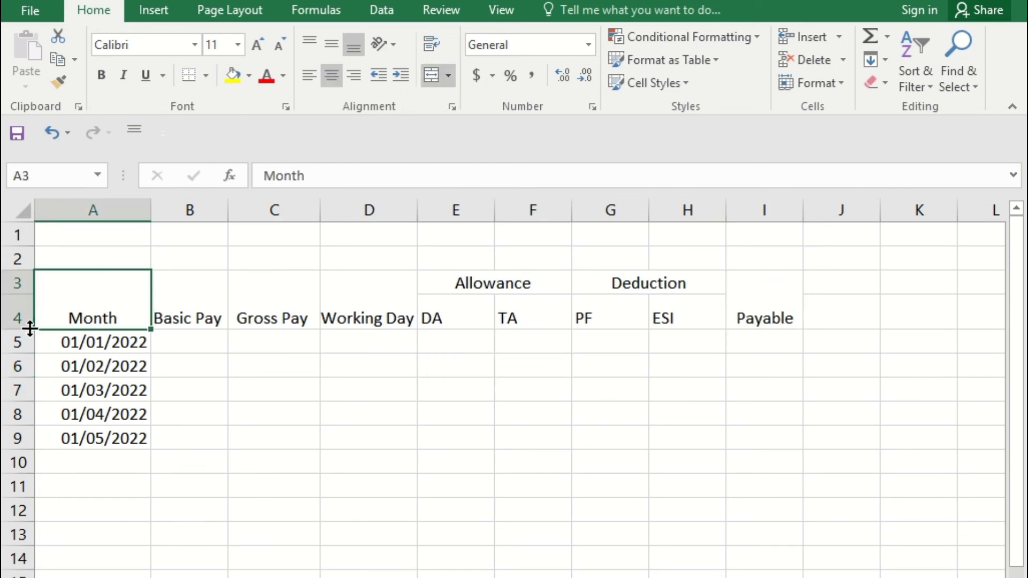
{"action": "left_click_drag", "start_coordinate": [29, 328], "coordinate": [29, 335]}
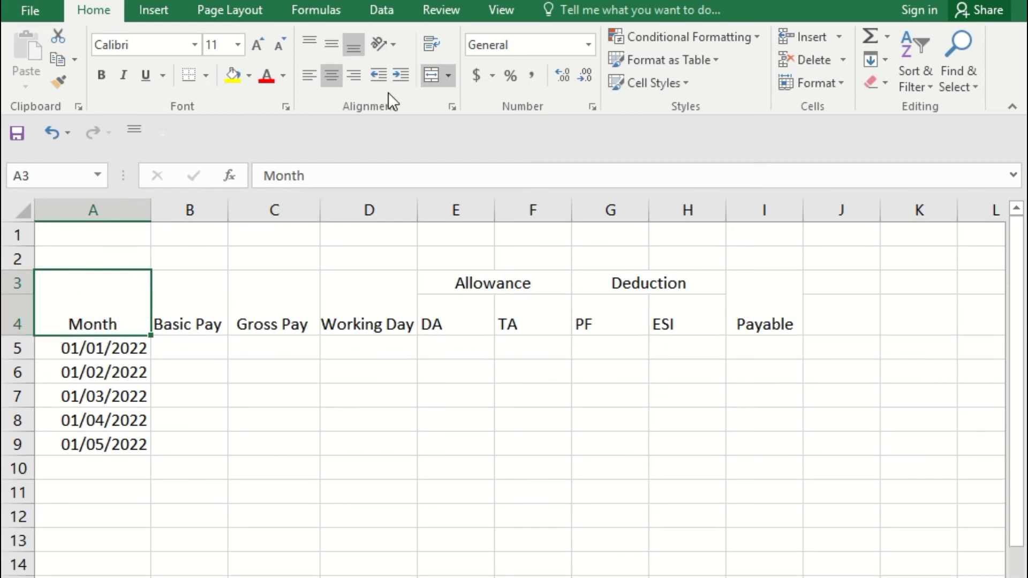
{"action": "left_click", "coordinate": [395, 46]}
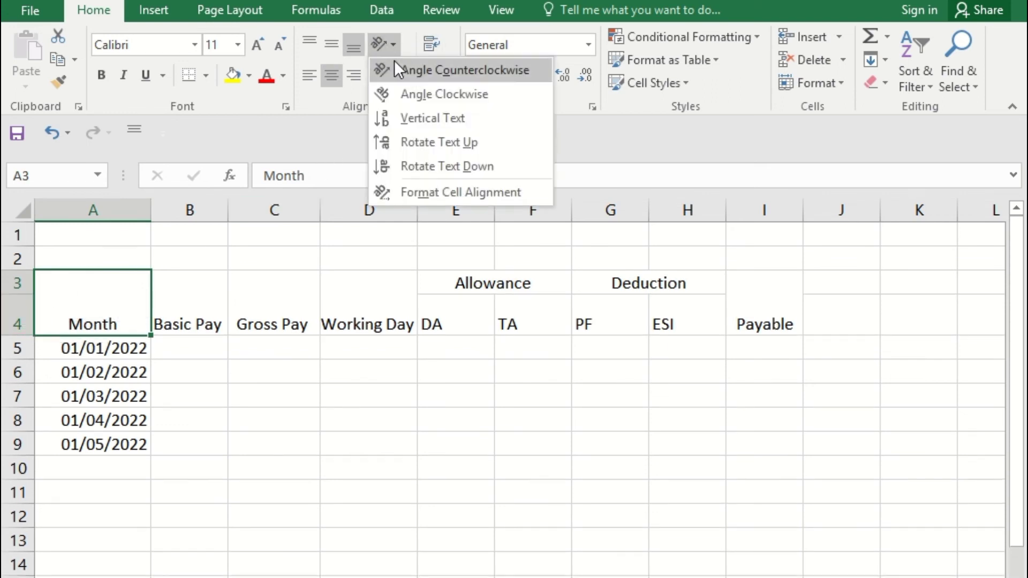
{"action": "left_click", "coordinate": [401, 73]}
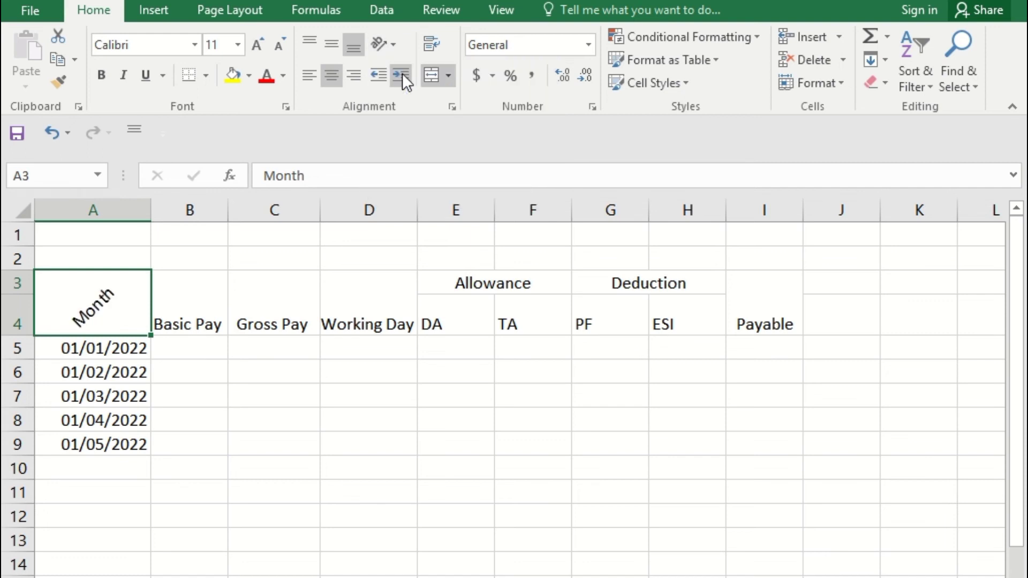
{"action": "left_click", "coordinate": [206, 318]}
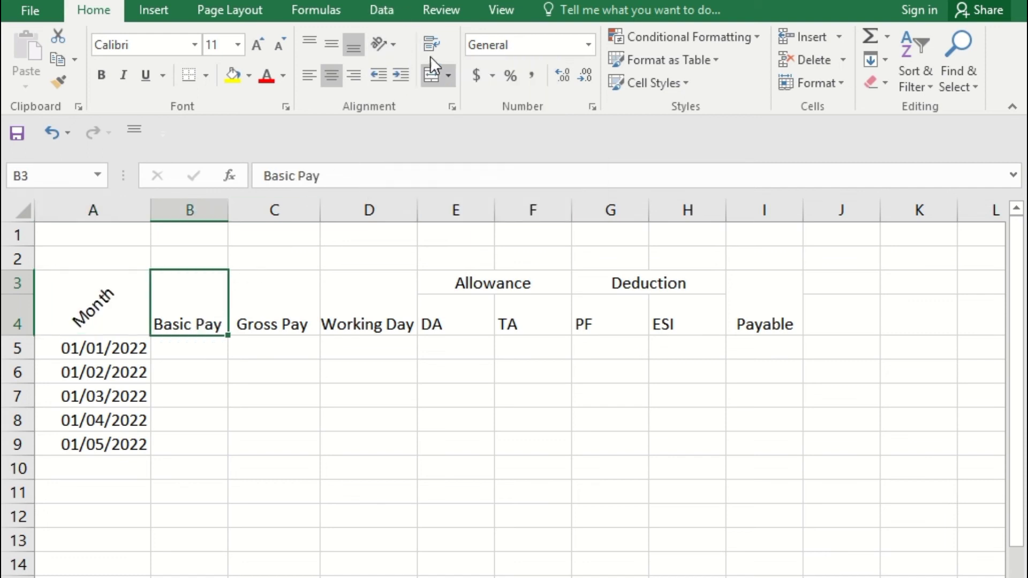
{"action": "left_click", "coordinate": [378, 35]}
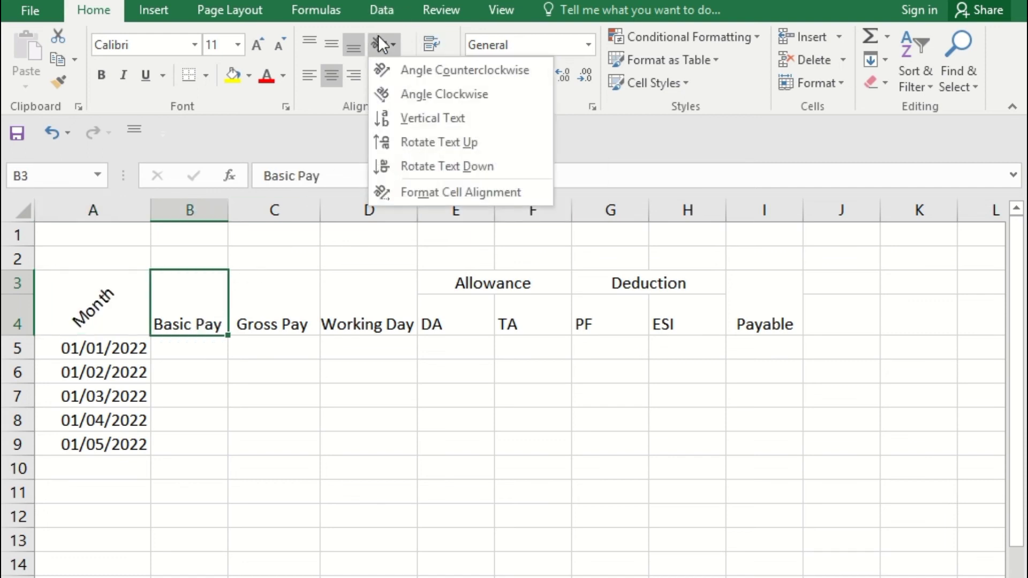
{"action": "left_click", "coordinate": [389, 65]}
Angle Gross Pay and Working Day counterclockwise, wrap Working Day, and centre DA in E4
{"action": "left_click", "coordinate": [277, 334]}
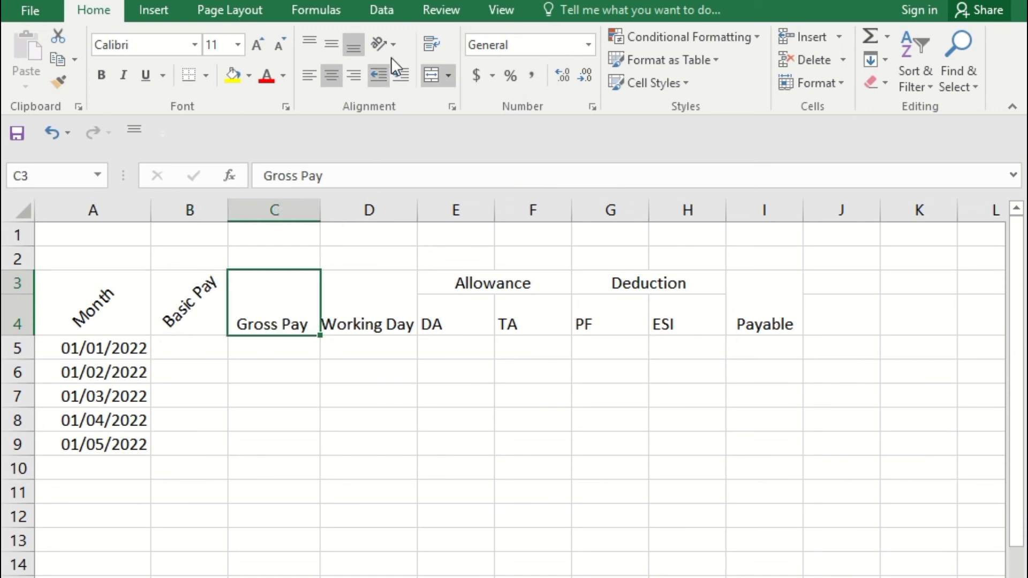
{"action": "left_click", "coordinate": [380, 42]}
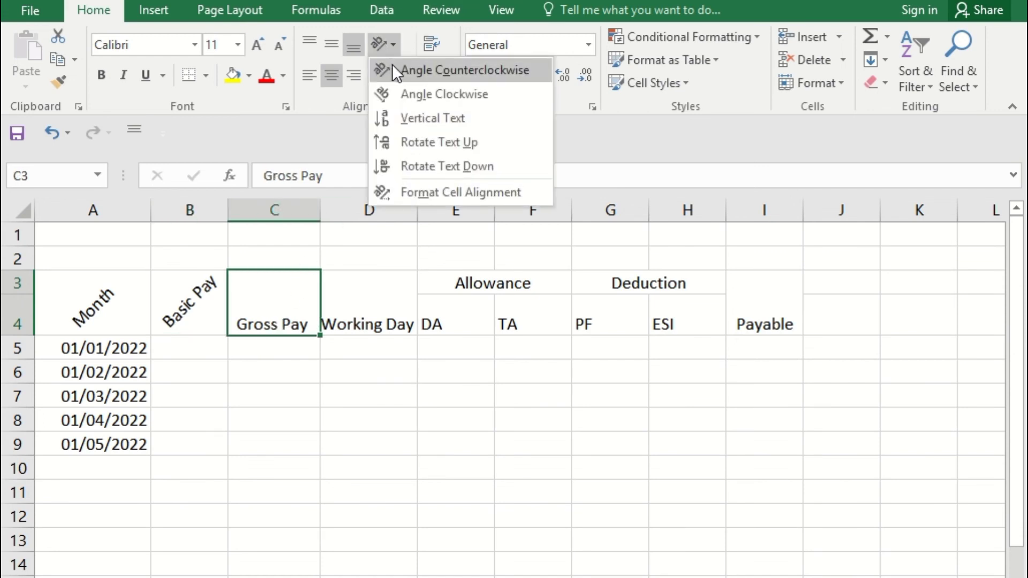
{"action": "left_click", "coordinate": [392, 64]}
{"action": "left_click", "coordinate": [363, 289]}
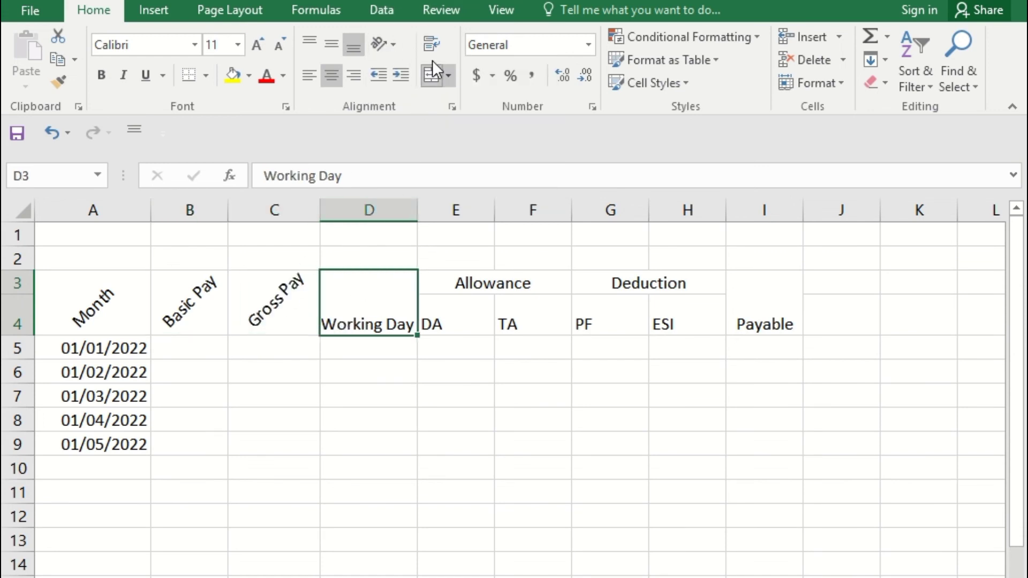
{"action": "left_click", "coordinate": [377, 44]}
{"action": "left_click", "coordinate": [387, 69]}
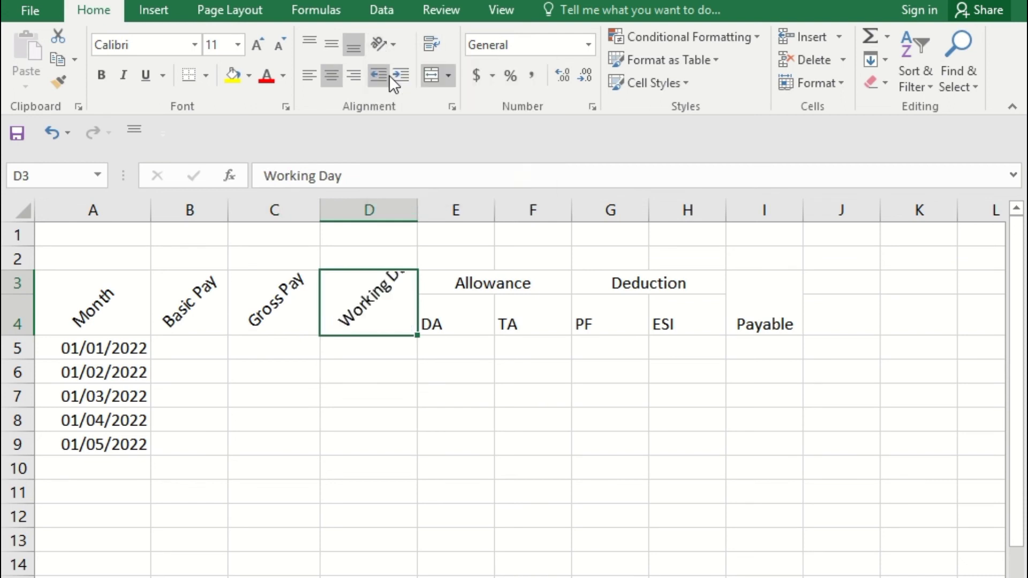
{"action": "left_click", "coordinate": [433, 45]}
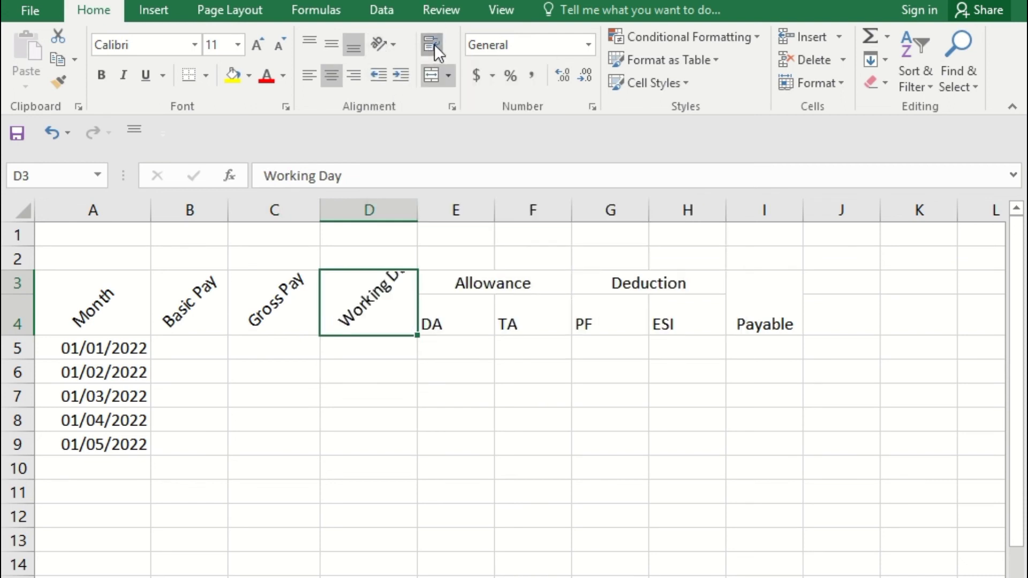
{"action": "left_click", "coordinate": [440, 323]}
{"action": "left_click", "coordinate": [338, 75]}
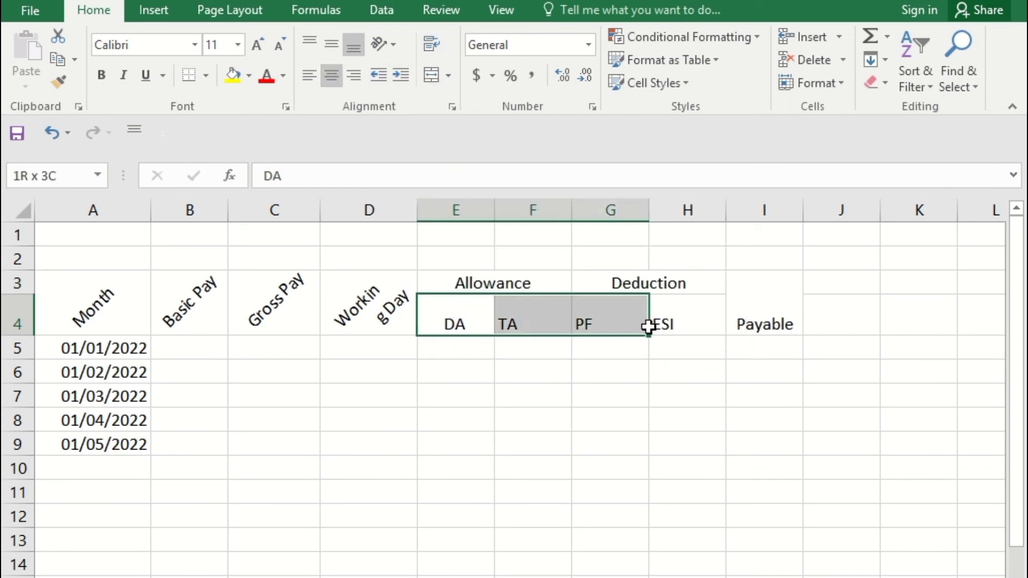
Centre the DA, TA, PF and ESI subheadings in E4:H4 and widen column I for Payable
{"action": "left_click_drag", "start_coordinate": [450, 327], "coordinate": [665, 324]}
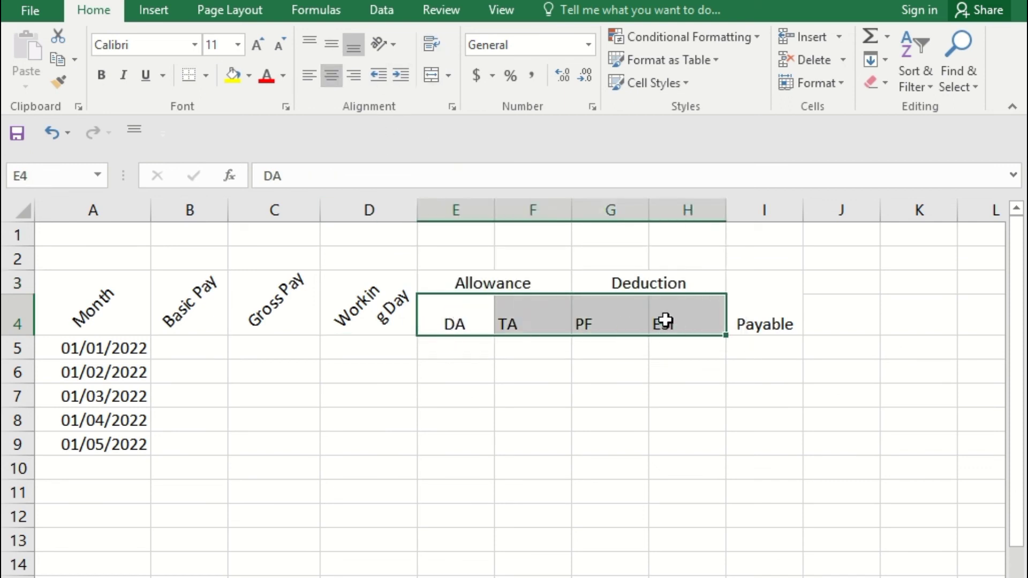
{"action": "left_click", "coordinate": [332, 77]}
{"action": "left_click", "coordinate": [334, 76]}
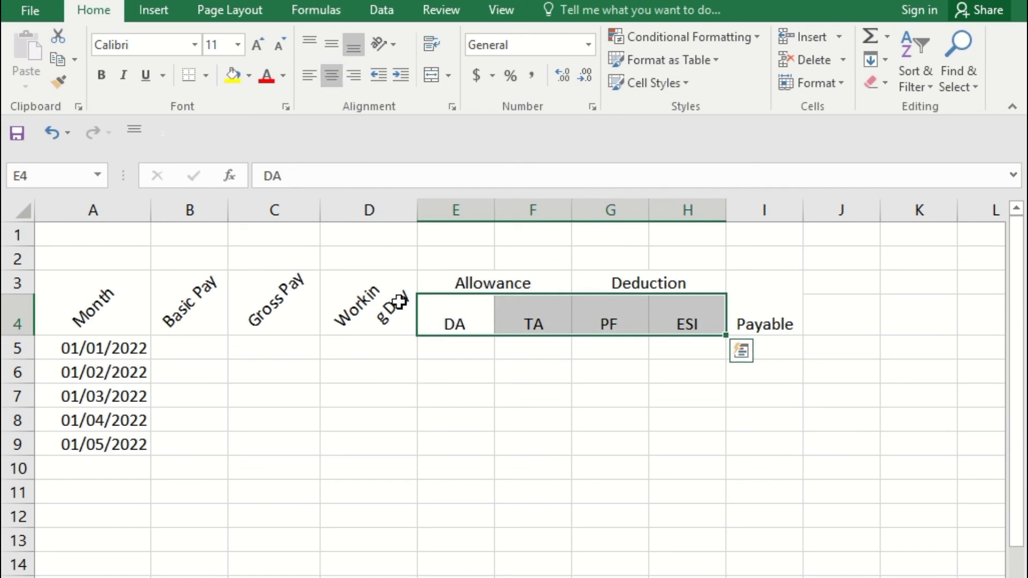
{"action": "left_click", "coordinate": [461, 439]}
{"action": "left_click_drag", "start_coordinate": [803, 210], "coordinate": [826, 210]}
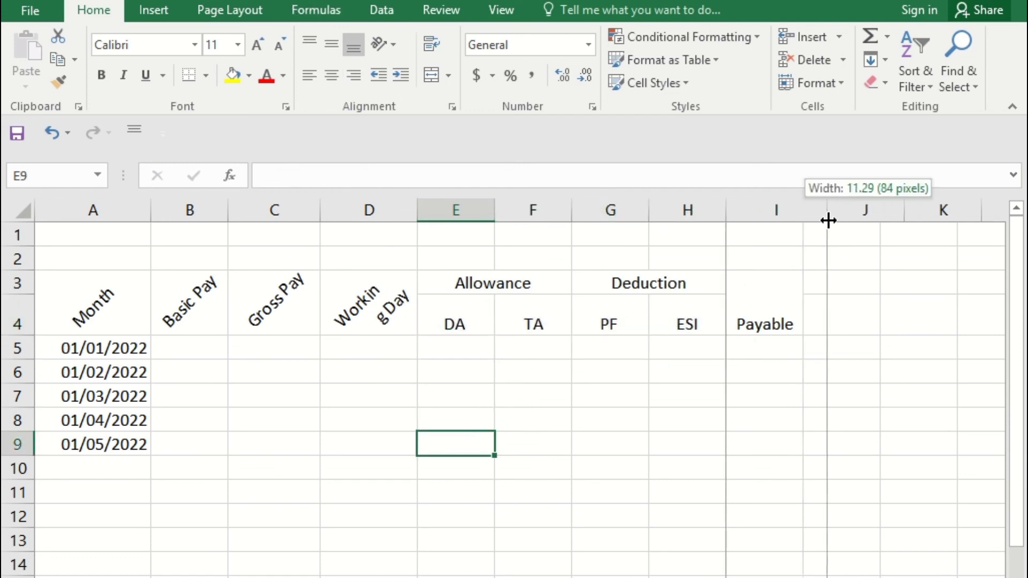
{"action": "mouse_move", "coordinate": [82, 278]}
{"action": "left_mouse_down"}
{"action": "mouse_move", "coordinate": [103, 353]}
{"action": "mouse_move", "coordinate": [571, 406]}
{"action": "mouse_move", "coordinate": [711, 394]}
{"action": "mouse_move", "coordinate": [792, 427]}
{"action": "mouse_move", "coordinate": [808, 449]}
{"action": "left_mouse_up"}
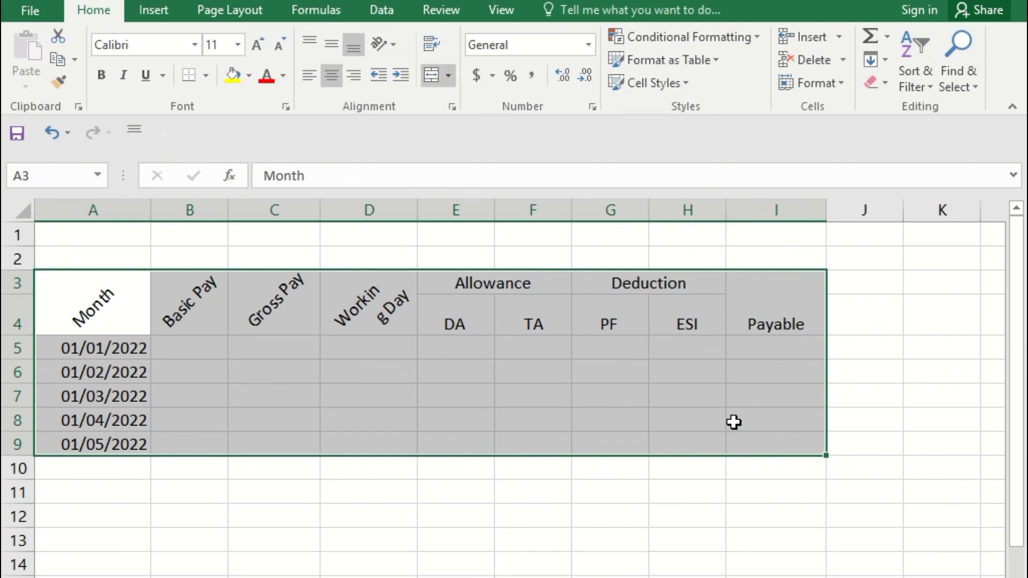
Apply All Borders to the payroll table A3:I9
{"action": "left_click", "coordinate": [207, 77]}
{"action": "left_click", "coordinate": [251, 244]}
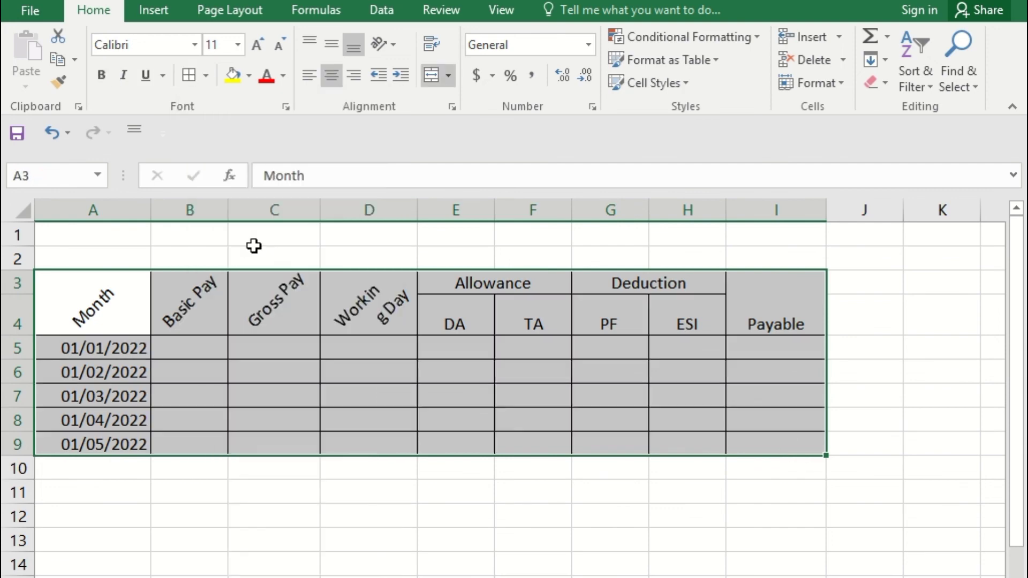
{"action": "left_click", "coordinate": [398, 509]}
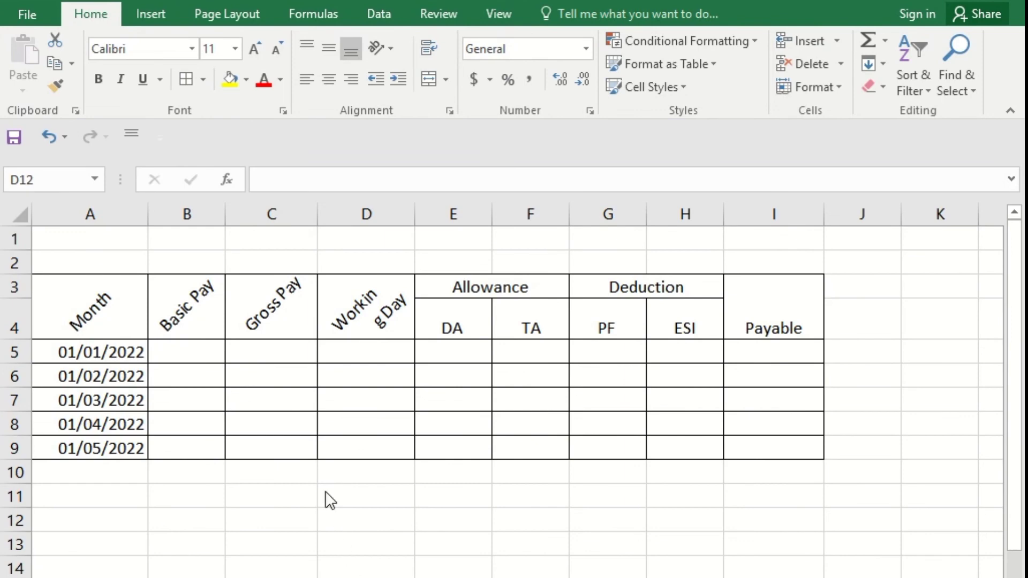
Reapply the counterclockwise angle to Basic Pay and review the headers from Month to Allowance
{"action": "left_click", "coordinate": [203, 313]}
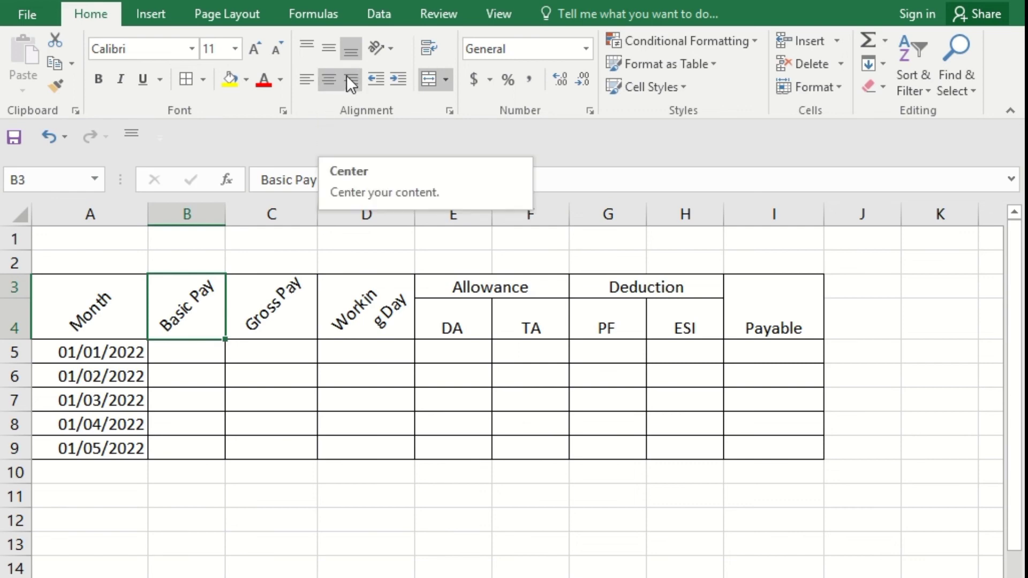
{"action": "left_click", "coordinate": [382, 50]}
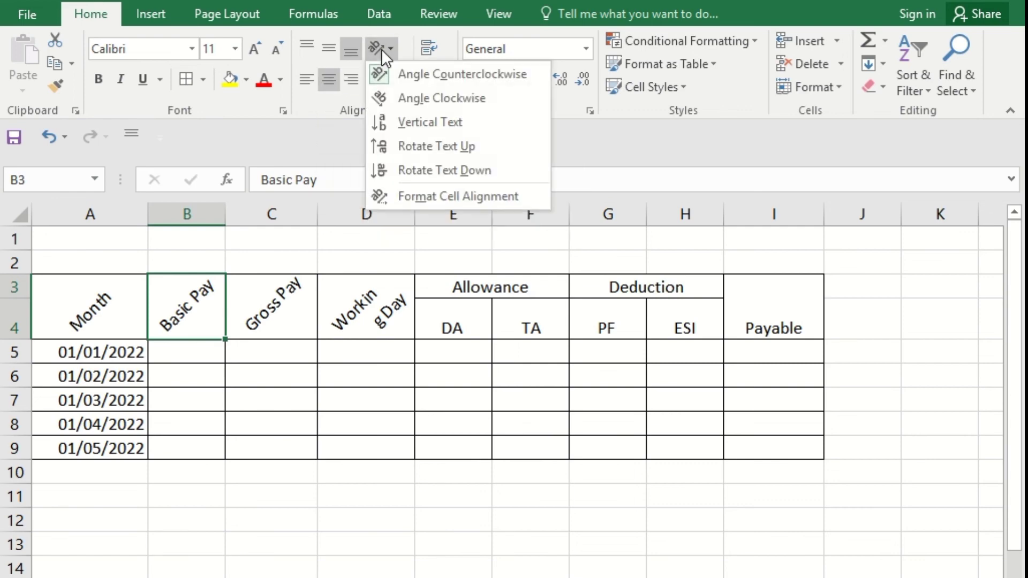
{"action": "left_click", "coordinate": [385, 66]}
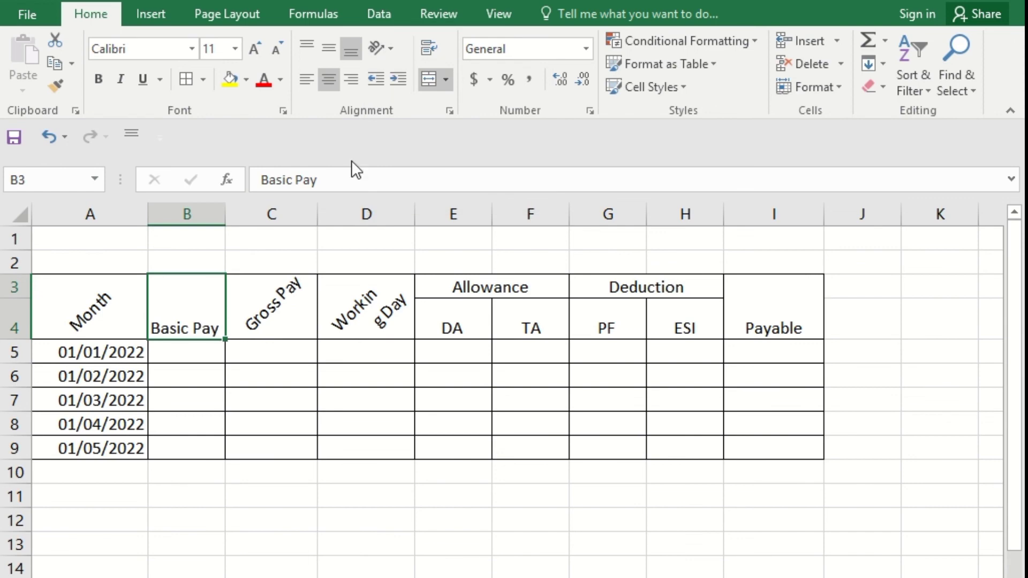
{"action": "left_click", "coordinate": [371, 46]}
{"action": "left_click", "coordinate": [429, 71]}
{"action": "left_click", "coordinate": [88, 332]}
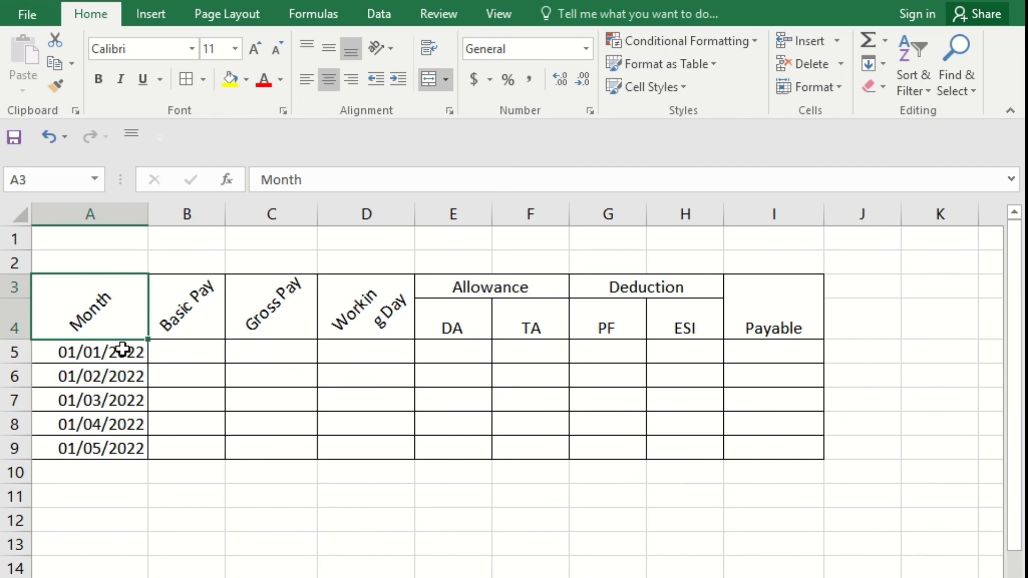
{"action": "left_click", "coordinate": [189, 310]}
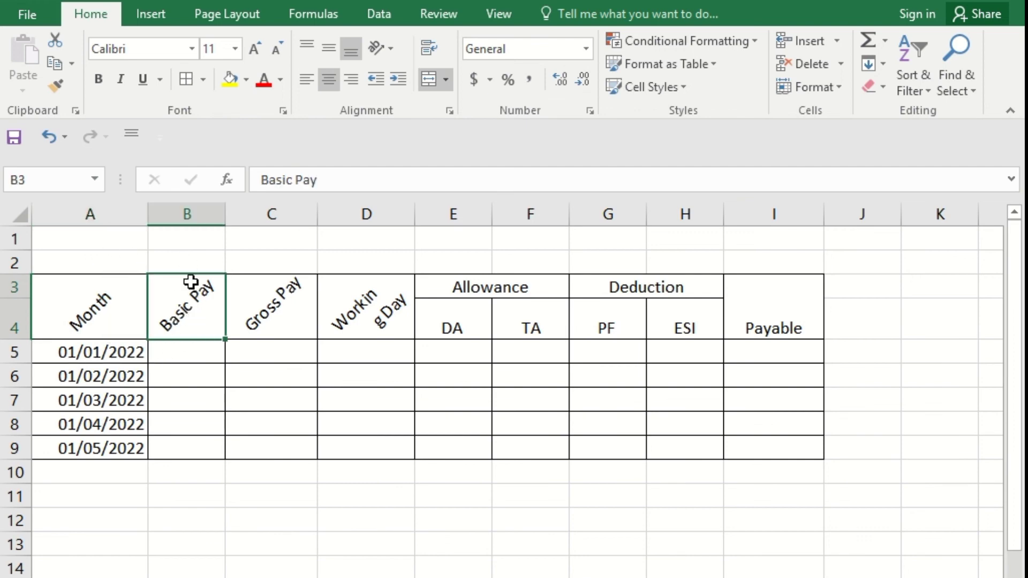
{"action": "left_click", "coordinate": [271, 321]}
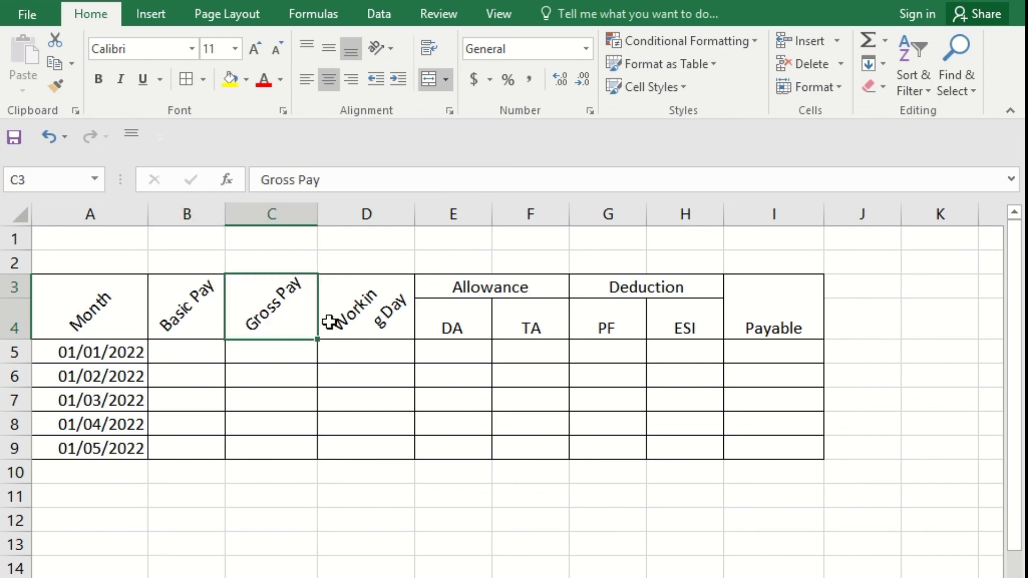
{"action": "left_click", "coordinate": [375, 317]}
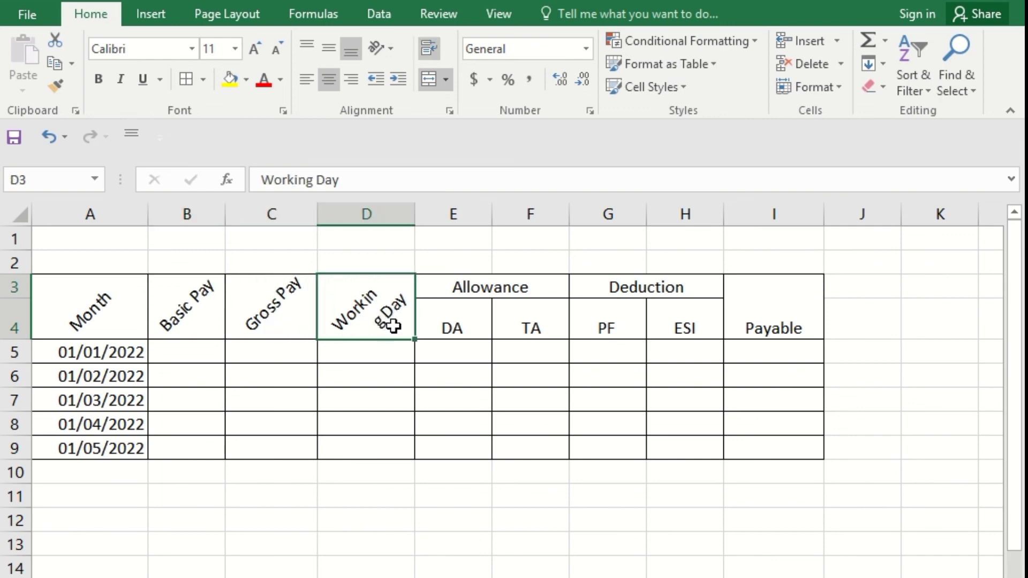
{"action": "left_click", "coordinate": [476, 282]}
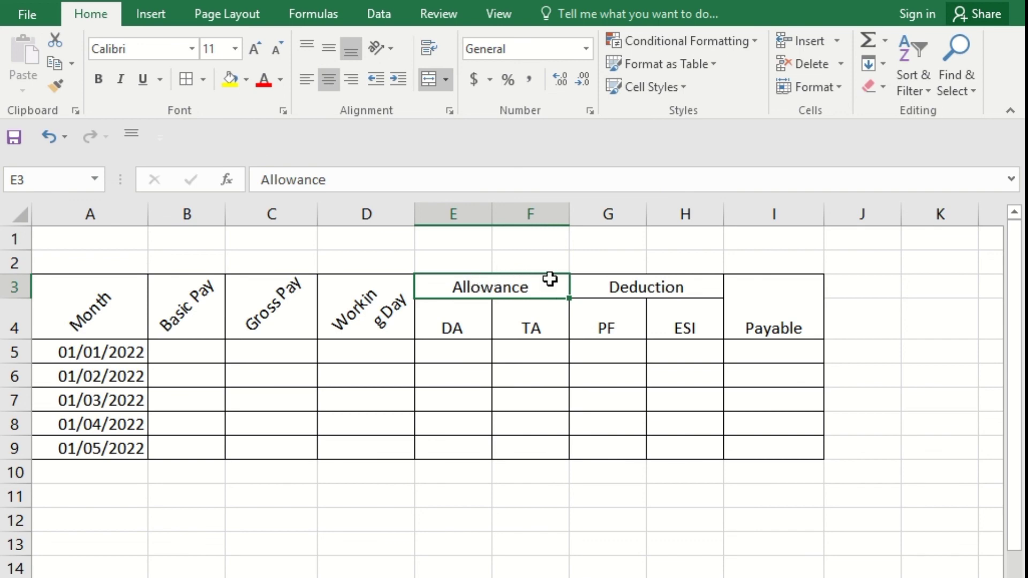
Fill the Allowance heading yellow and the Deduction heading green
{"action": "left_click", "coordinate": [621, 295]}
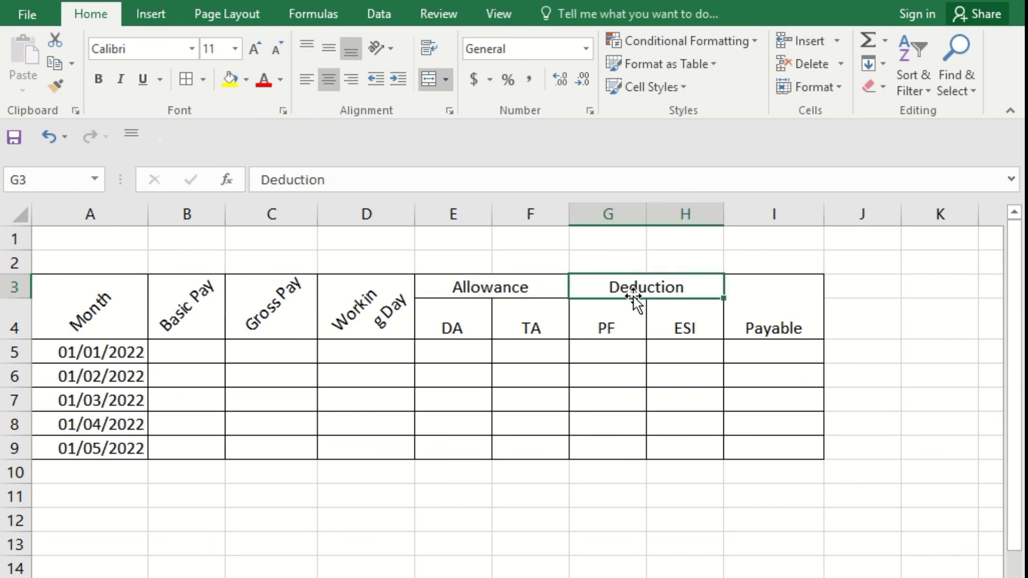
{"action": "key", "text": "Left"}
{"action": "left_click", "coordinate": [245, 82]}
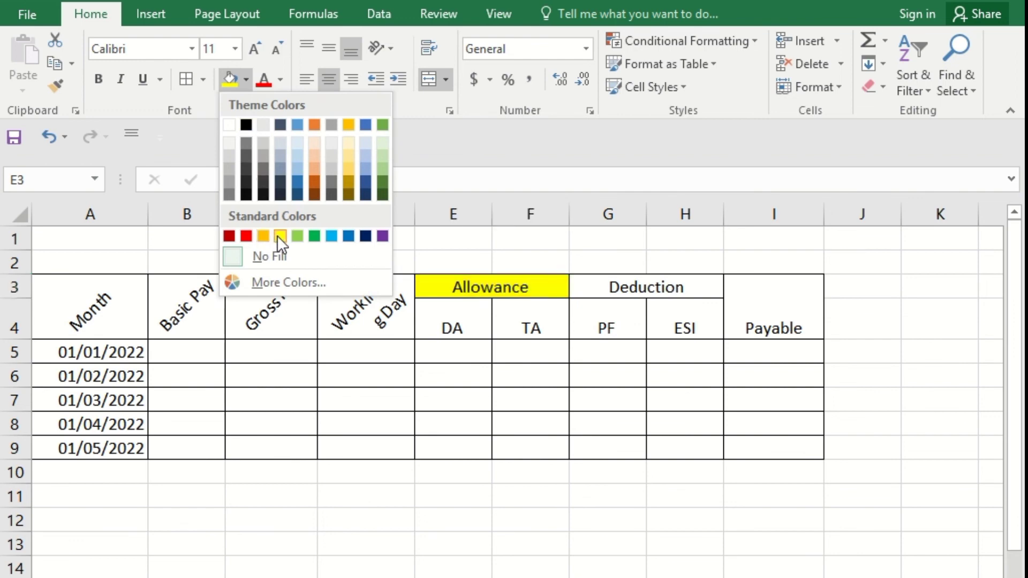
{"action": "left_click", "coordinate": [278, 235]}
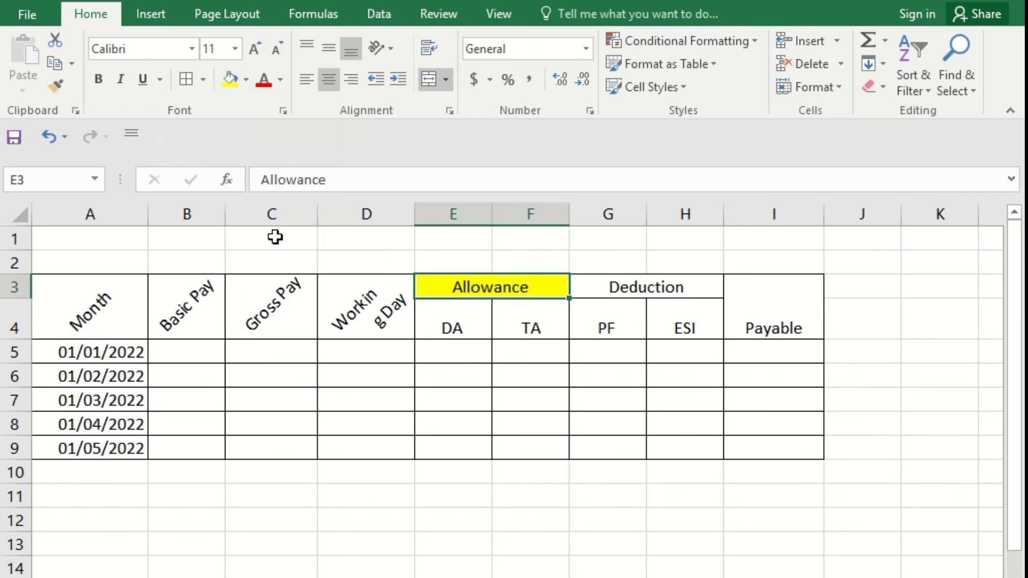
{"action": "left_click", "coordinate": [245, 83]}
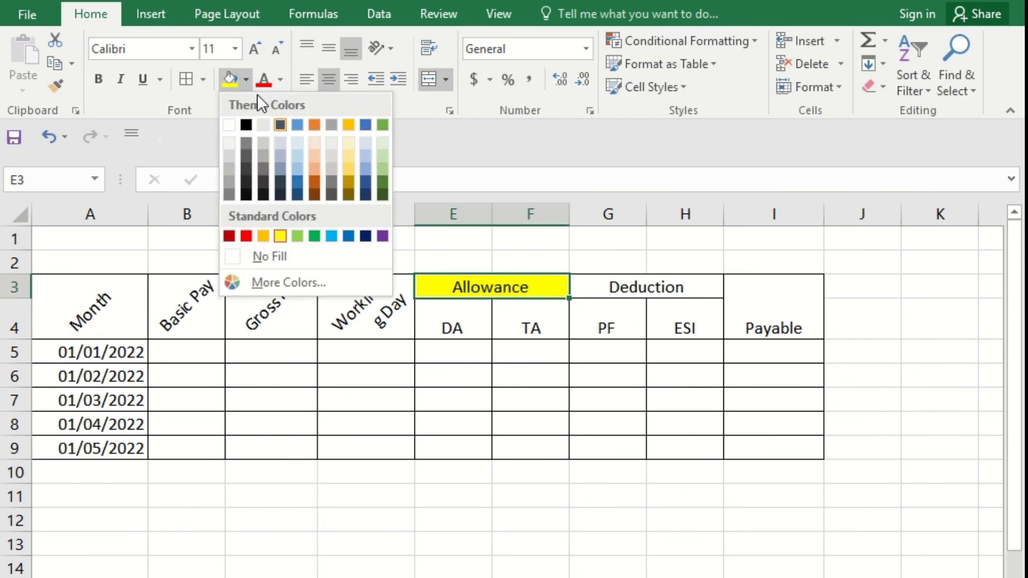
{"action": "left_click", "coordinate": [692, 277]}
{"action": "left_click", "coordinate": [687, 286]}
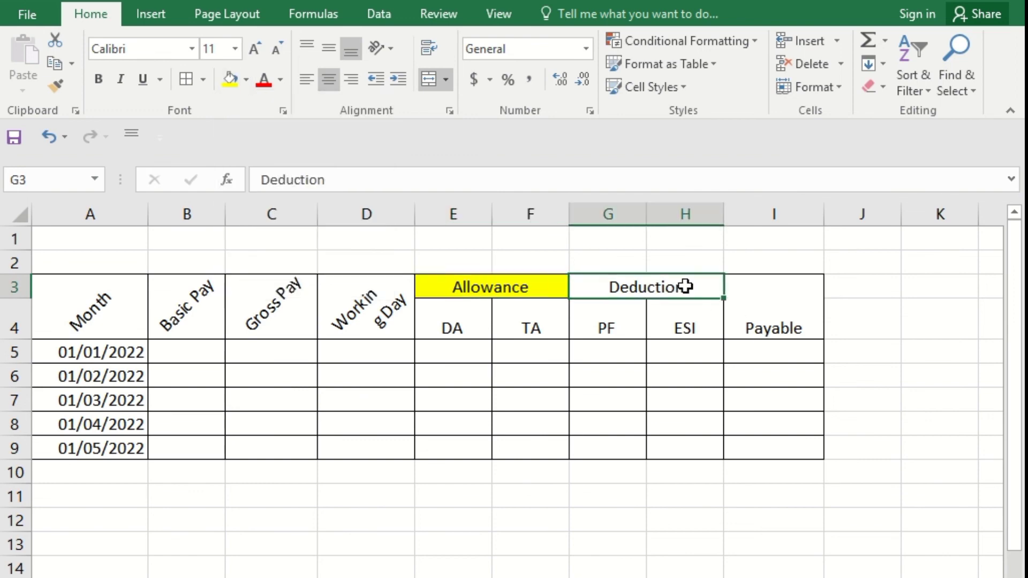
{"action": "left_click", "coordinate": [246, 81]}
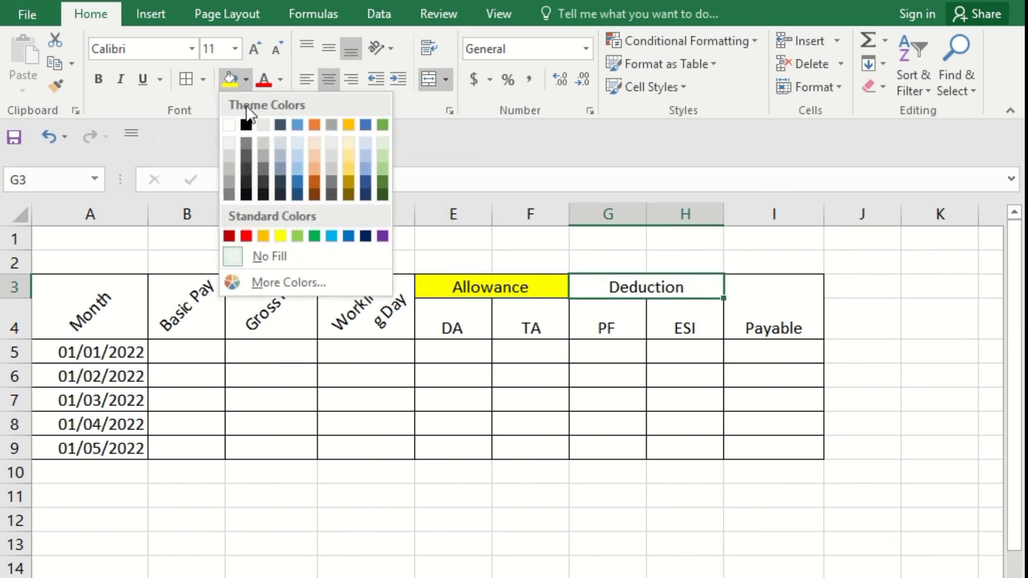
{"action": "left_click", "coordinate": [314, 235]}
Fill the DA and TA cells light blue and the PF and ESI cells blue
{"action": "left_click_drag", "start_coordinate": [462, 320], "coordinate": [522, 321]}
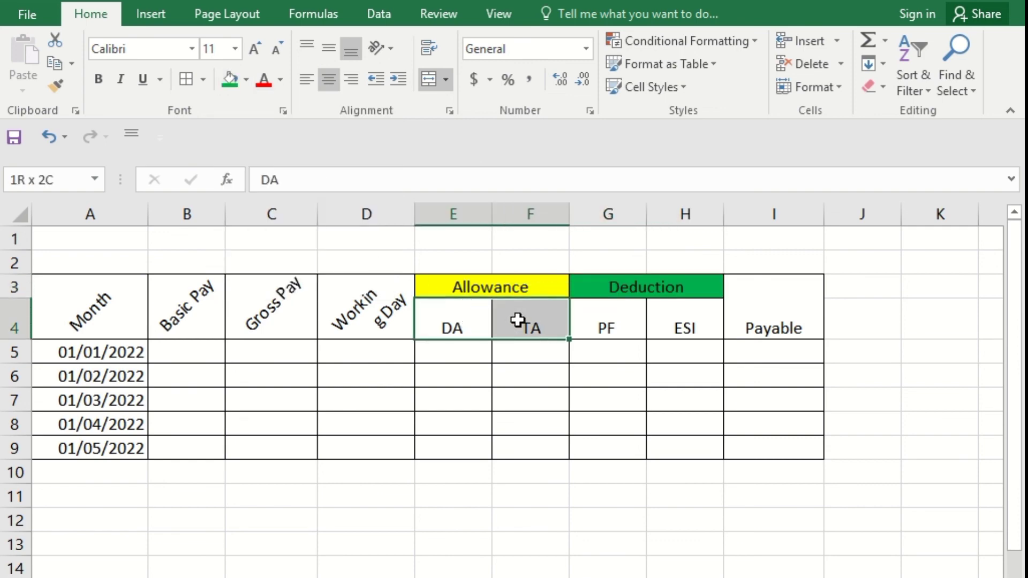
{"action": "left_click", "coordinate": [245, 85]}
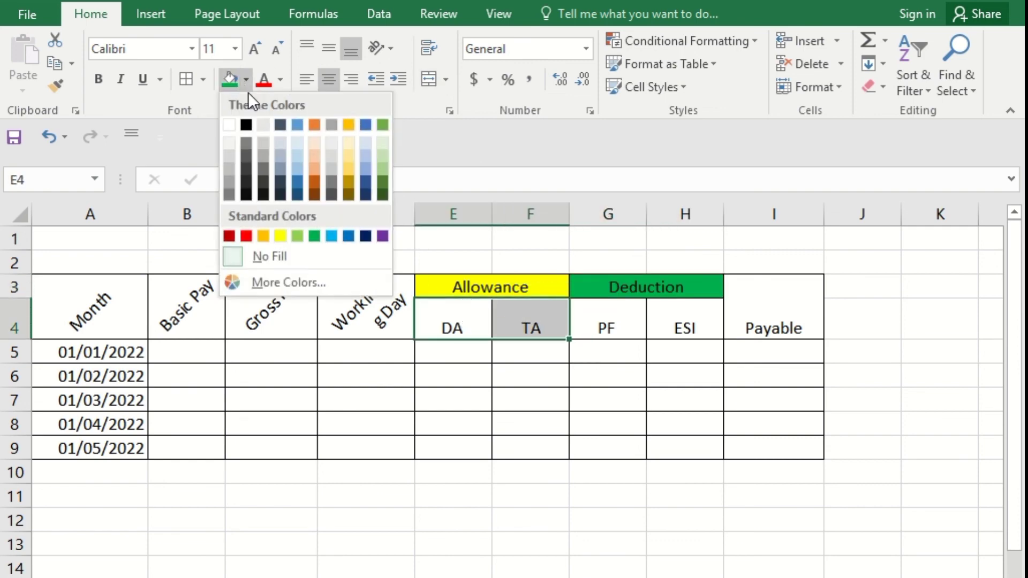
{"action": "left_click", "coordinate": [335, 233]}
{"action": "left_click_drag", "start_coordinate": [613, 324], "coordinate": [688, 330]}
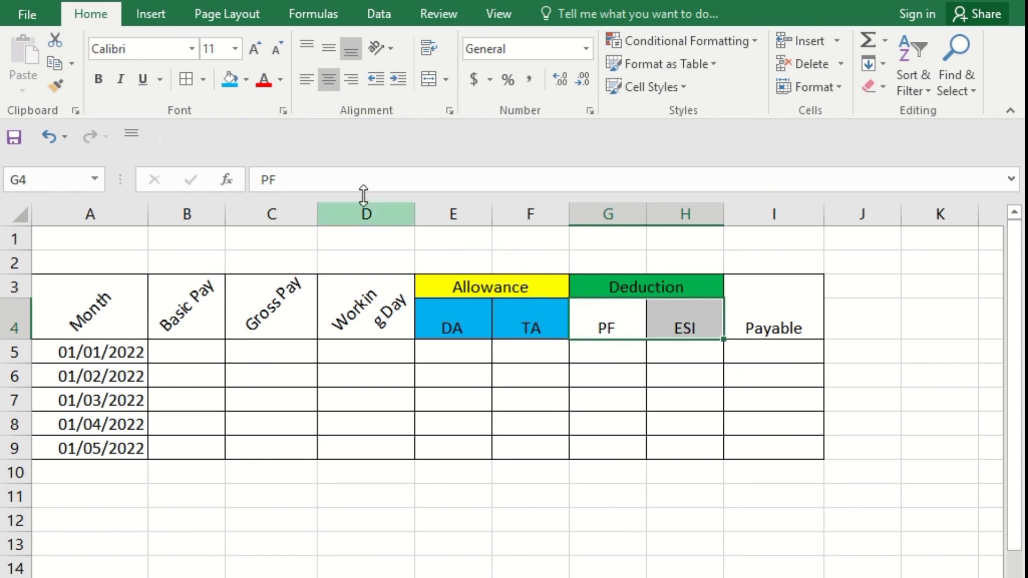
{"action": "left_click", "coordinate": [246, 79]}
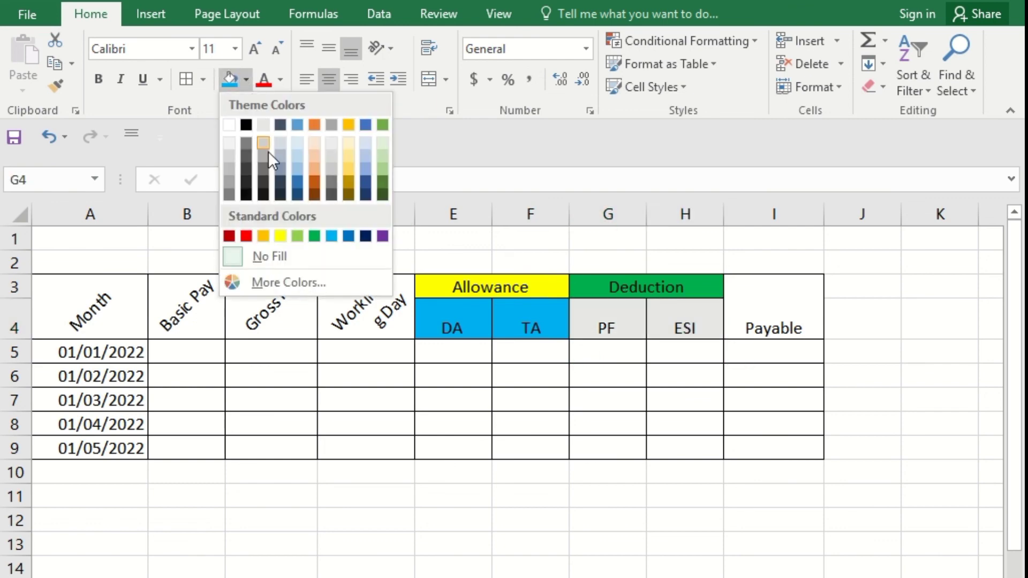
{"action": "left_click", "coordinate": [349, 239]}
Give the Month through Working Day headers in A3:D4 a red fill, then select the next heading
{"action": "left_click_drag", "start_coordinate": [98, 311], "coordinate": [364, 320]}
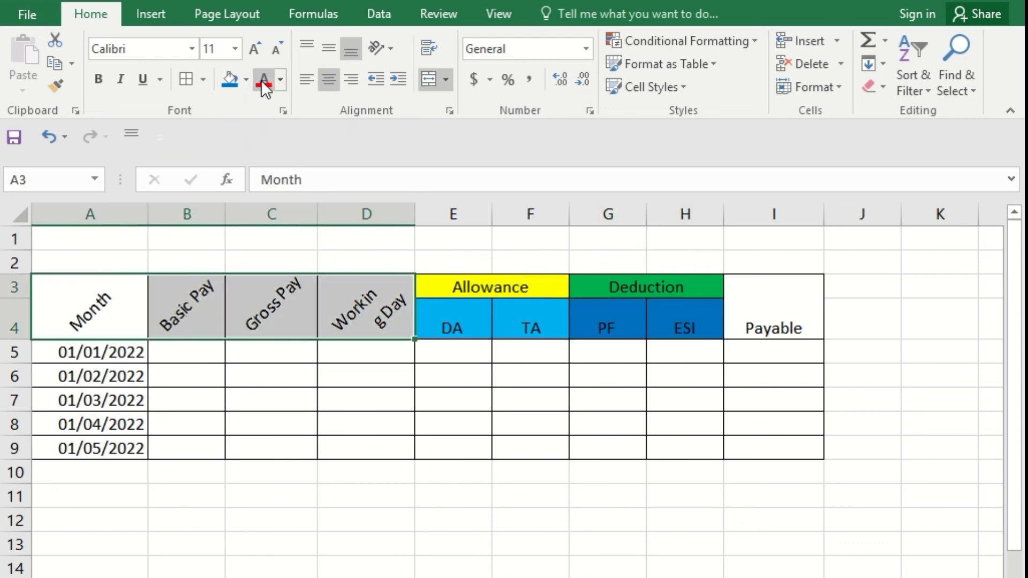
{"action": "left_click", "coordinate": [246, 79]}
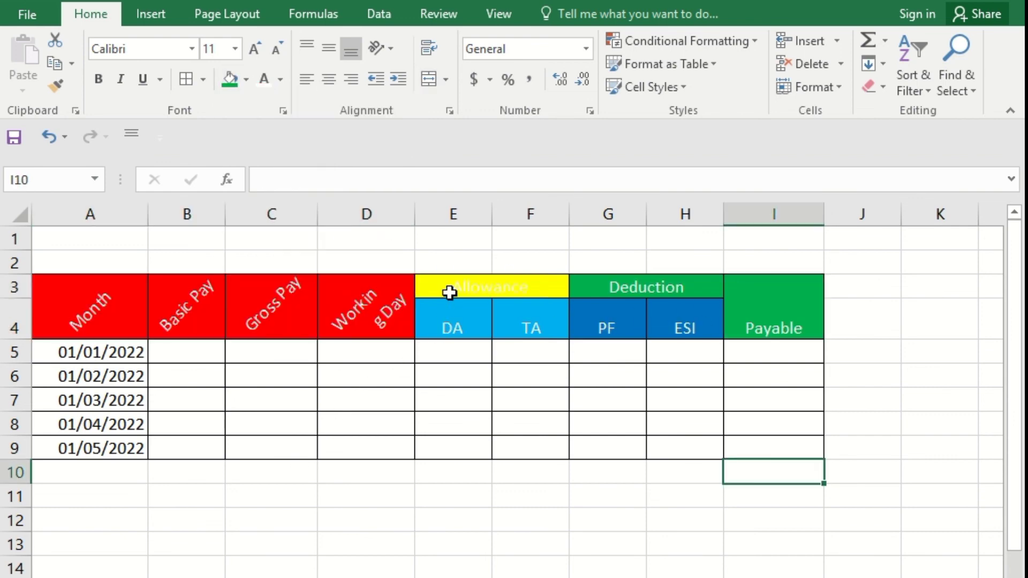
{"action": "left_click", "coordinate": [451, 293]}
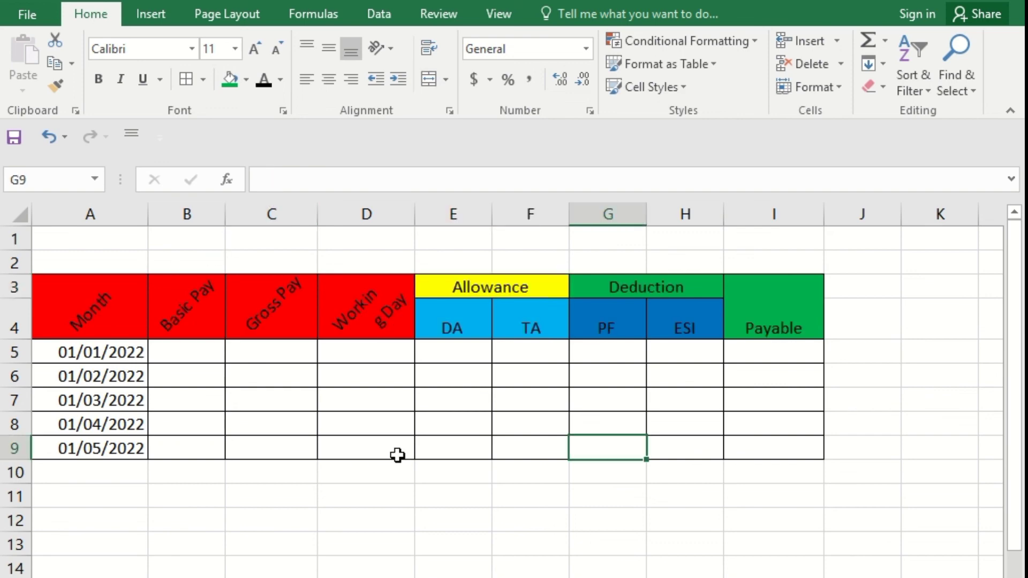